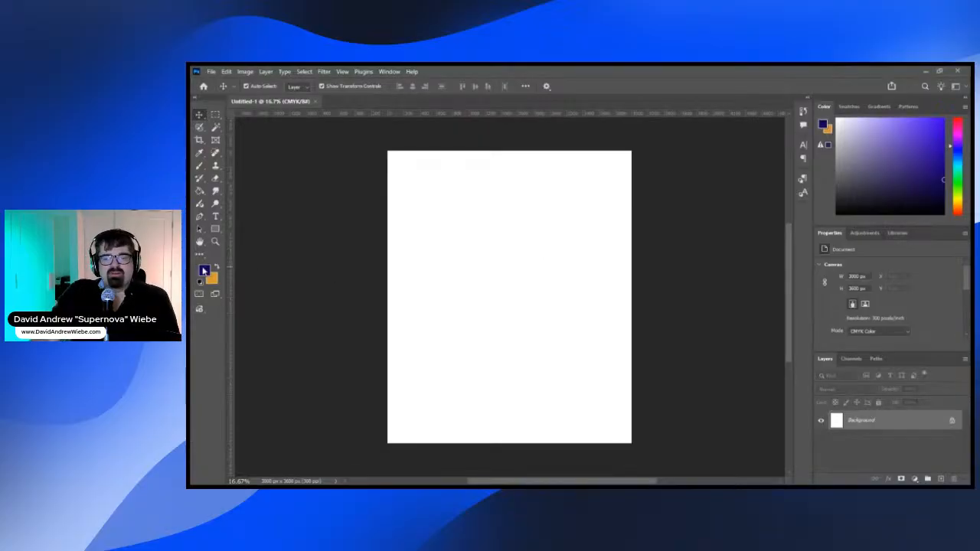
Set the foreground colour to black and fill the background layer with it
key("i")
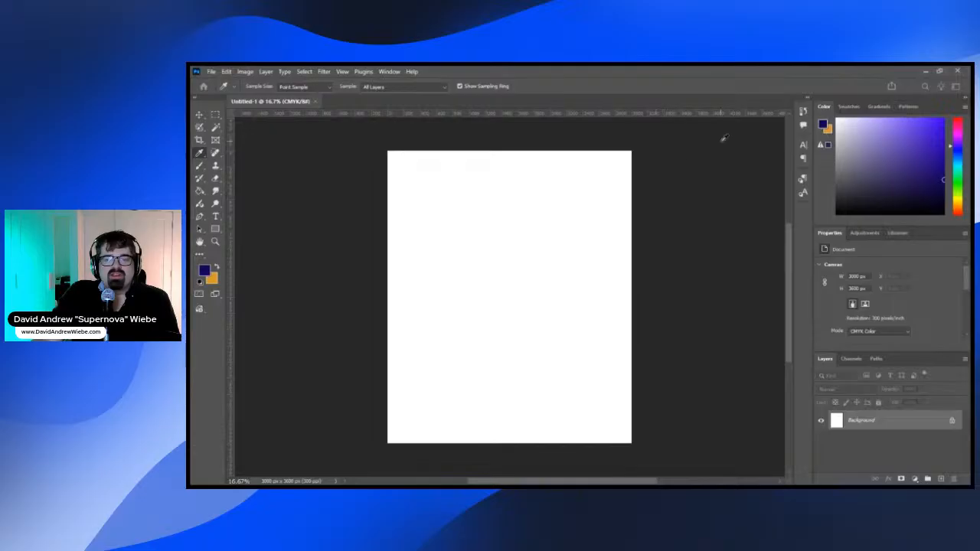
left_click(682, 153)
key("v")
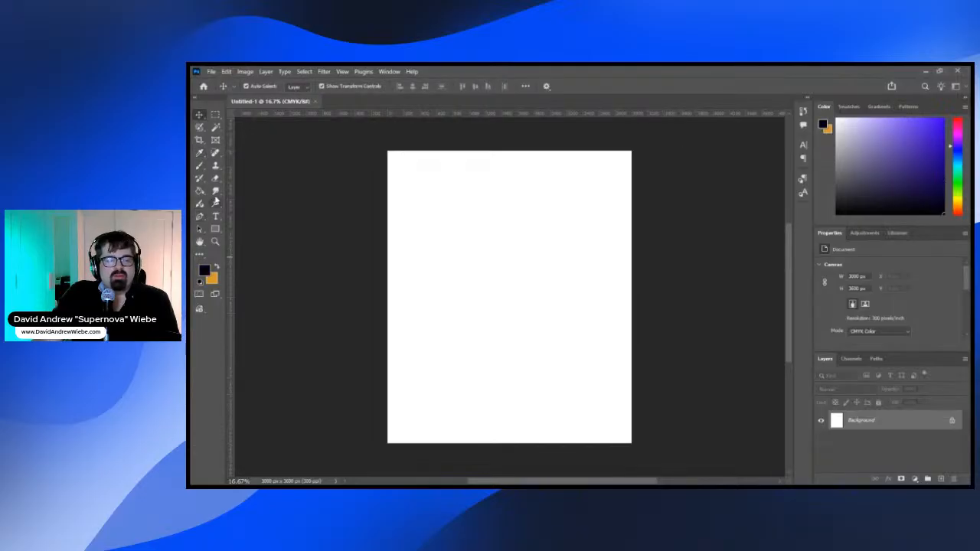
key("g")
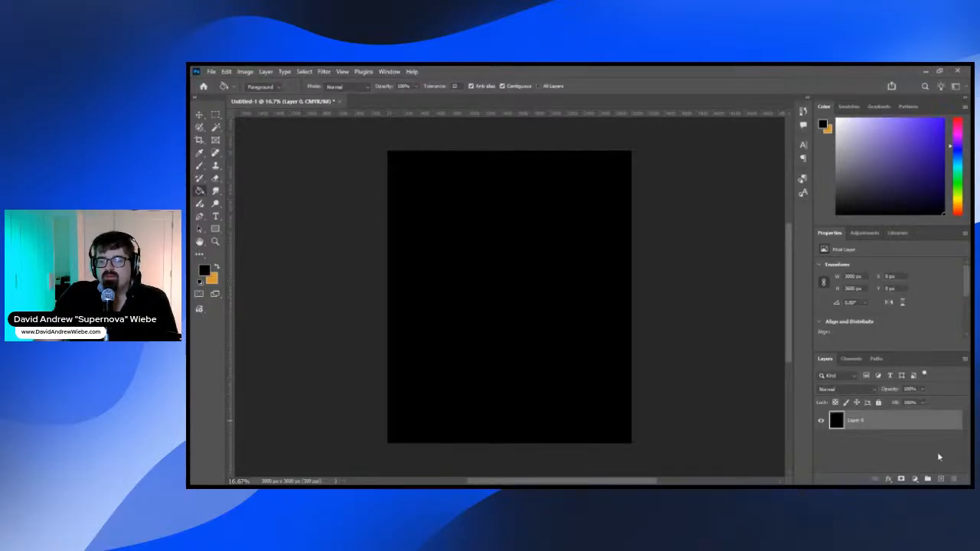
Add a new layer holding white 72 pt Quicksand Bold text reading "Lorem Ipsum" in the upper part of the canvas
left_click(940, 479)
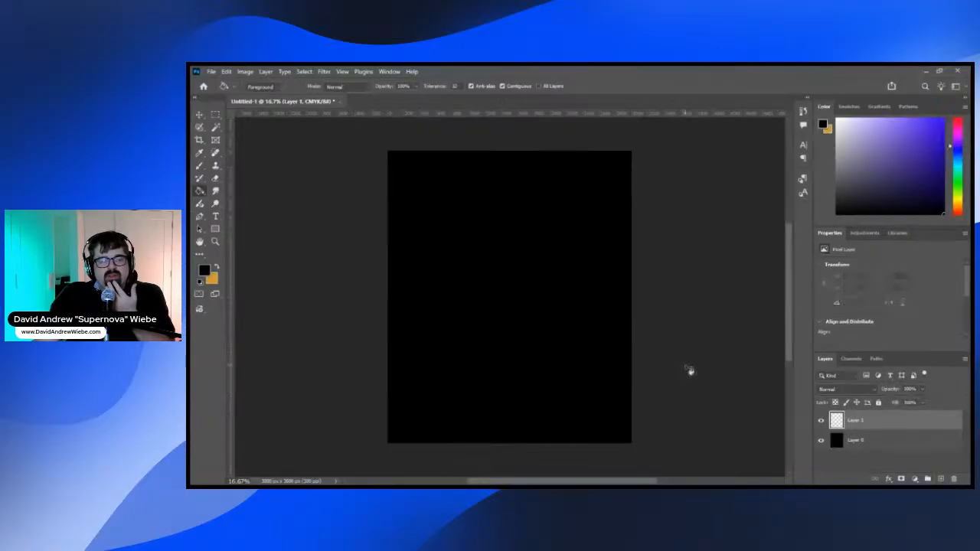
left_click(216, 115)
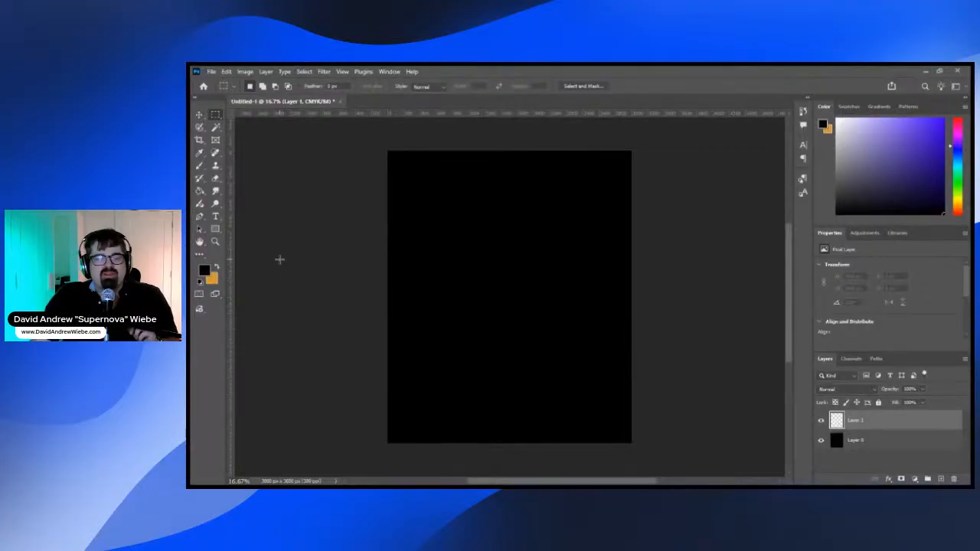
left_click(216, 217)
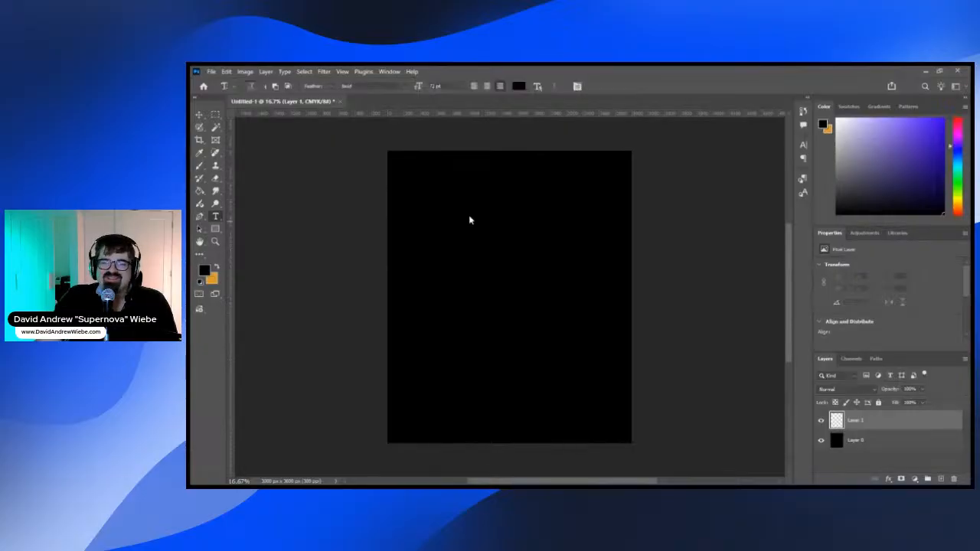
left_click(469, 219)
key("BackSpace")
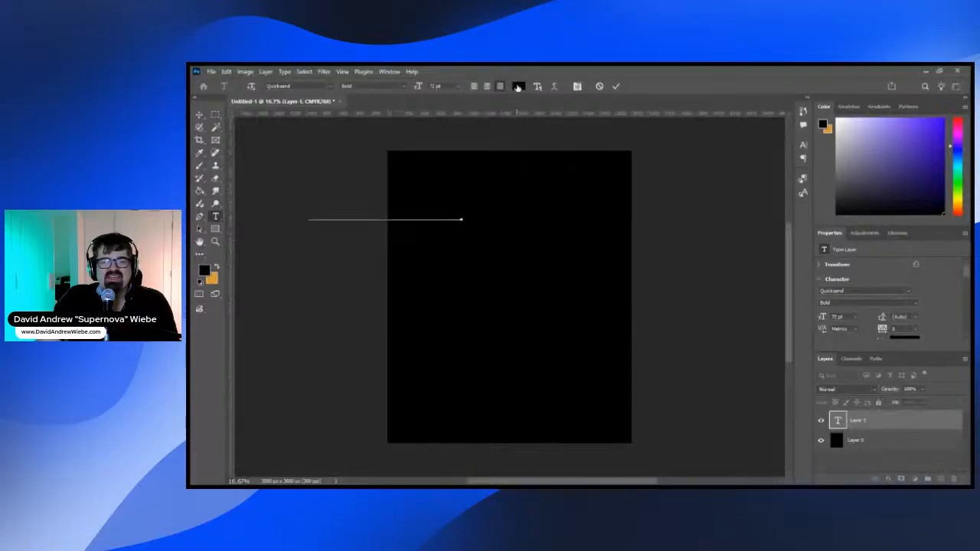
type("Ipsum")
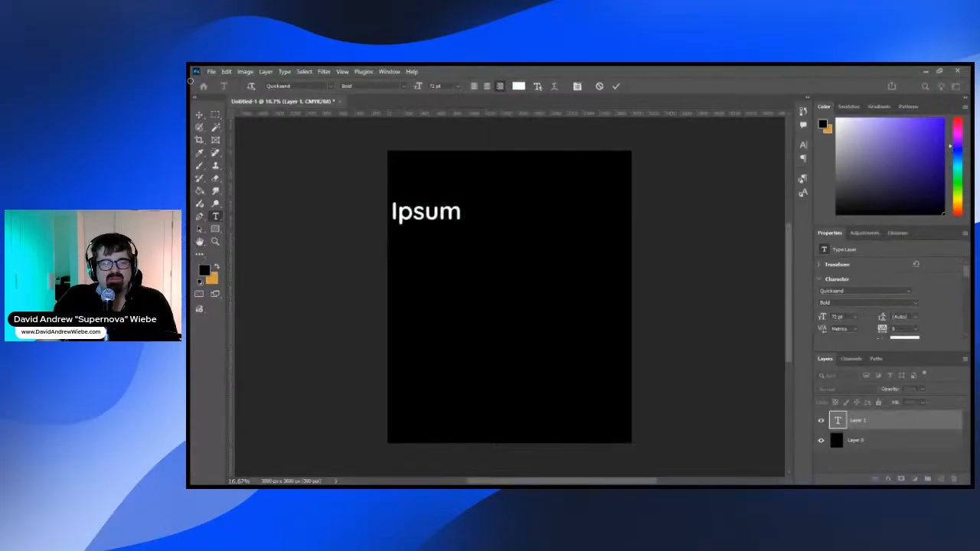
key("ctrl+a")
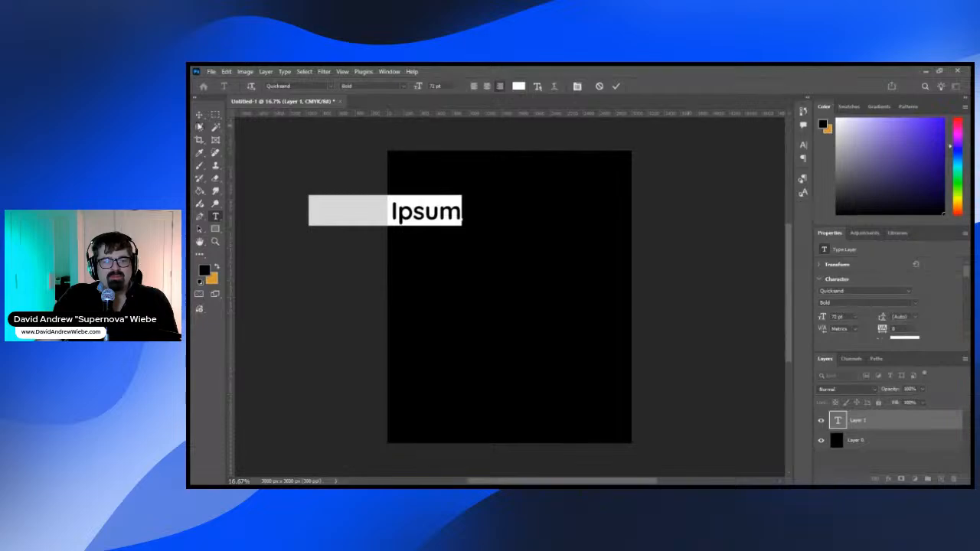
Move the "Lorem Ipsum" text fully onto the canvas, roughly centred near the upper edge
left_click(199, 114)
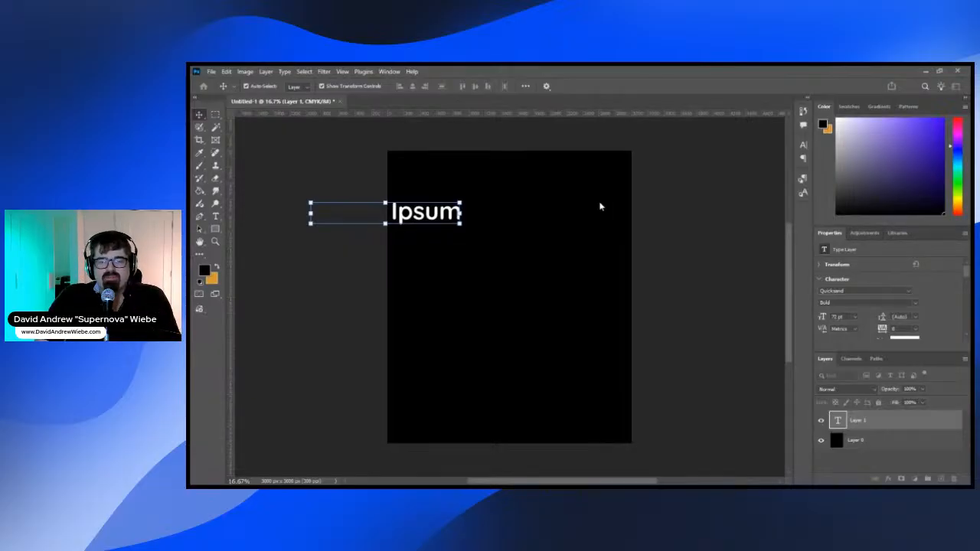
left_click_drag(437, 216, 601, 202)
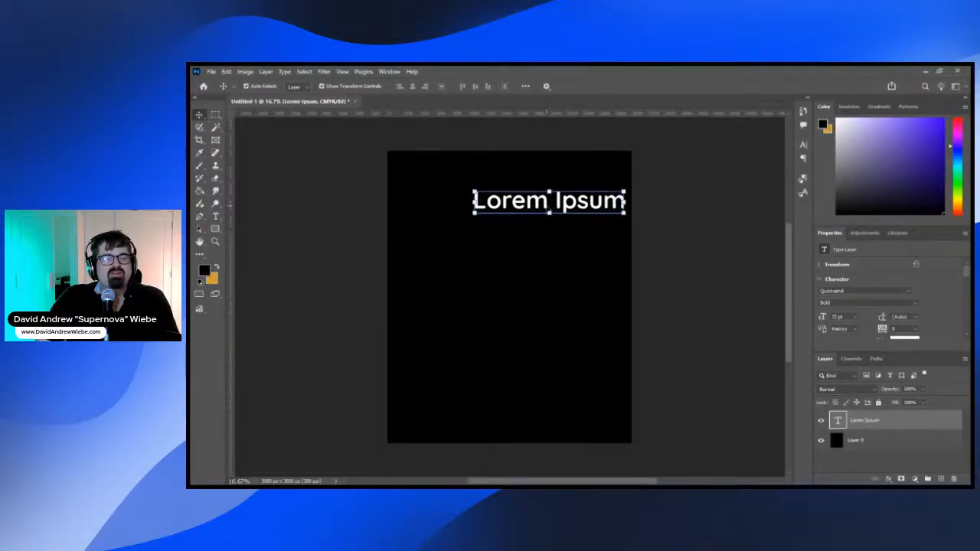
key("ctrl+z")
Replace the placeholder text with "Hey, I'm", the presenter's first name and "of", and shift the line so it fits within the canvas
key("t")
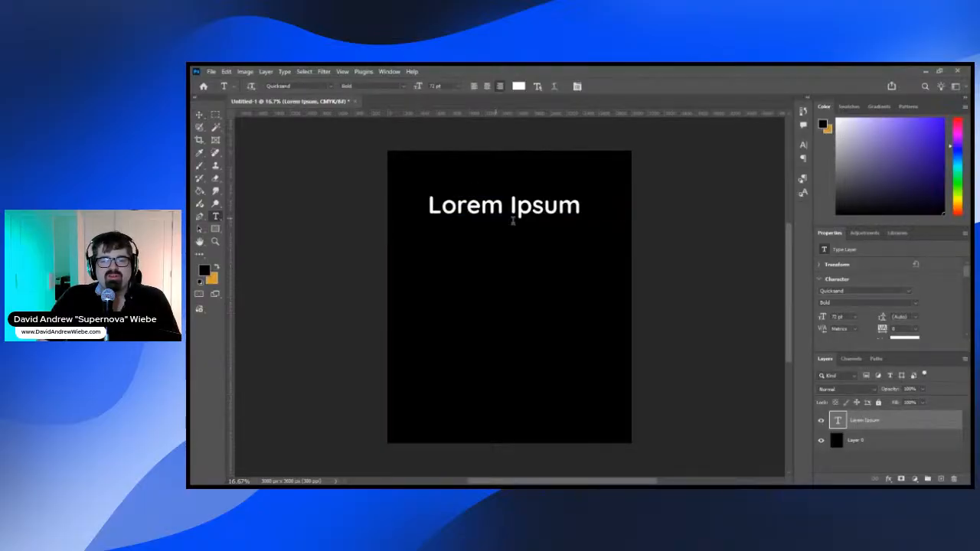
left_click_drag(580, 205, 396, 208)
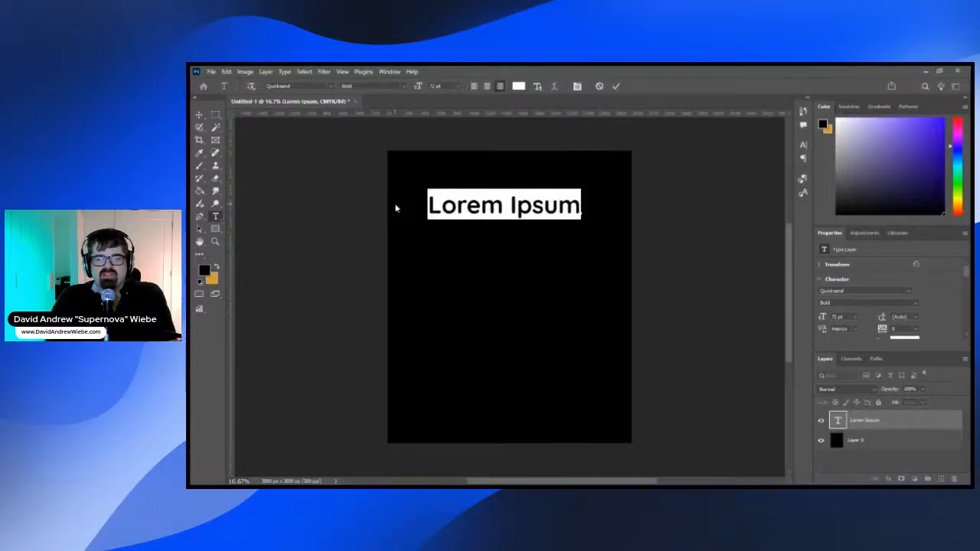
type("Hey, I'm David")
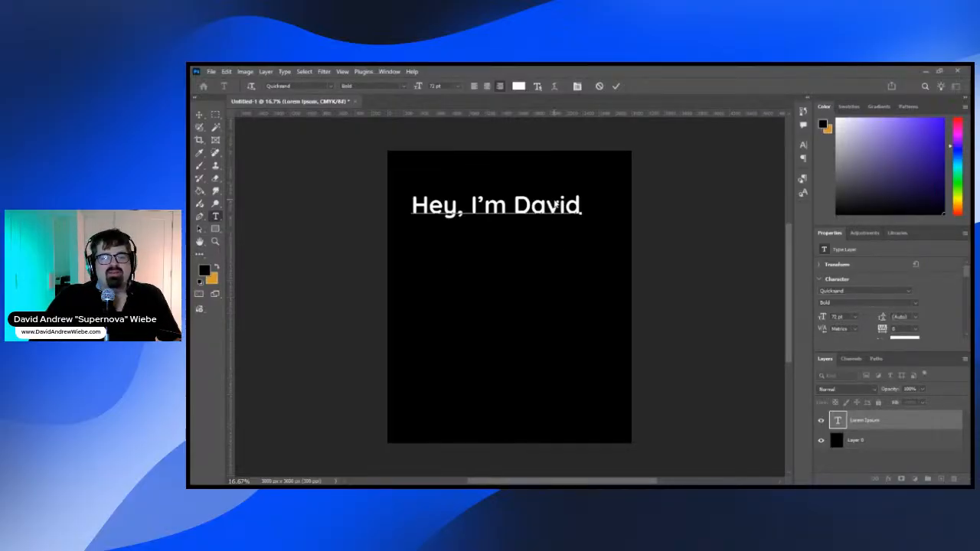
type("of")
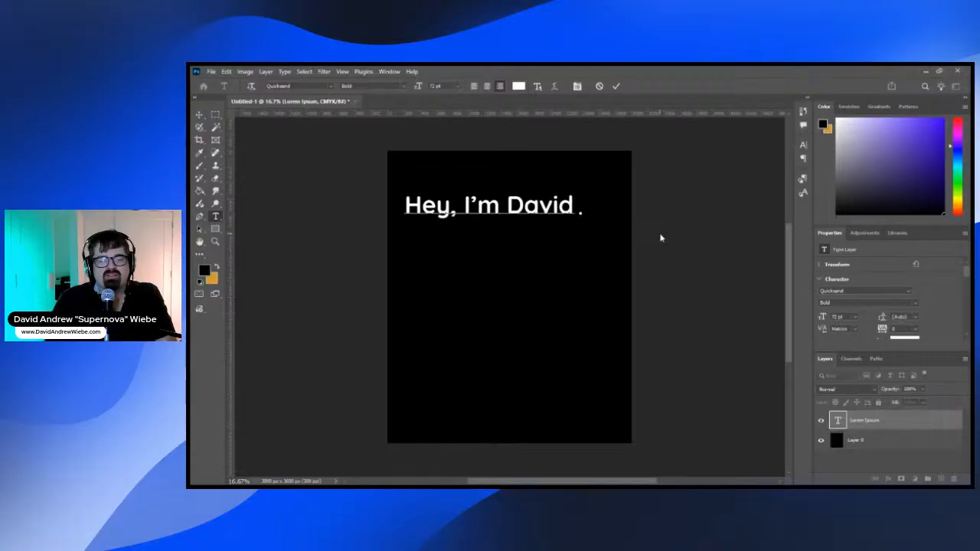
left_click(199, 114)
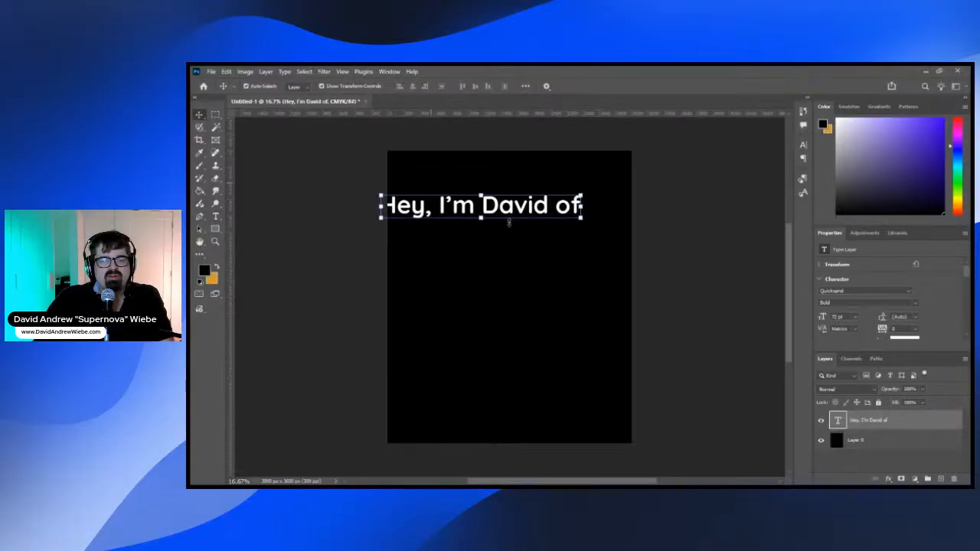
left_click_drag(508, 222, 544, 223)
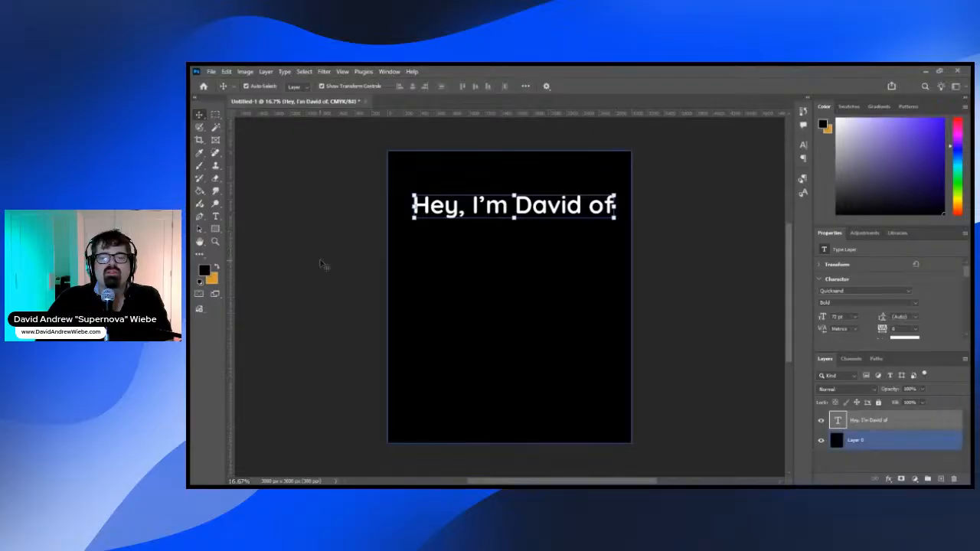
Set the greeting text's font size to 62 pt and nudge it slightly up and left on the canvas
key("t")
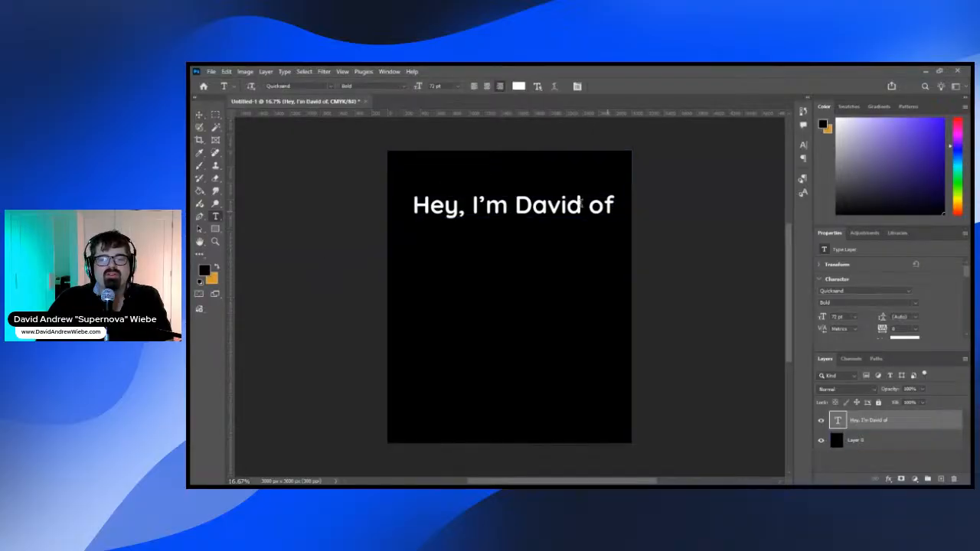
left_click(615, 207)
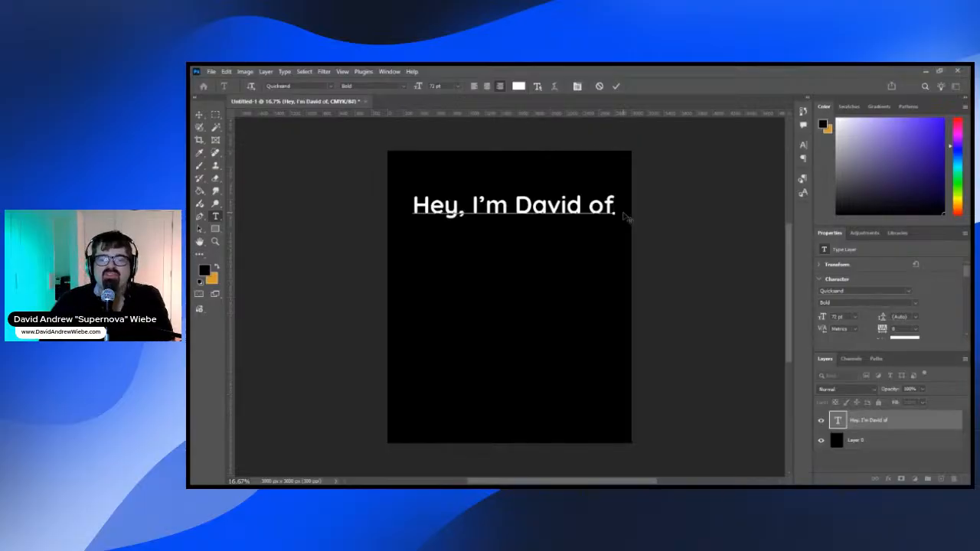
key("ctrl+a")
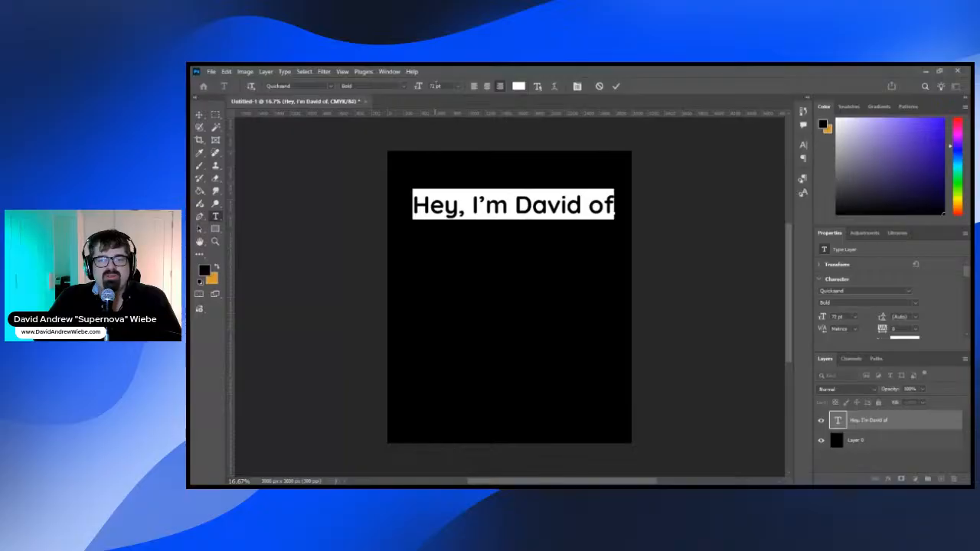
left_click_drag(435, 86, 421, 86)
type("60")
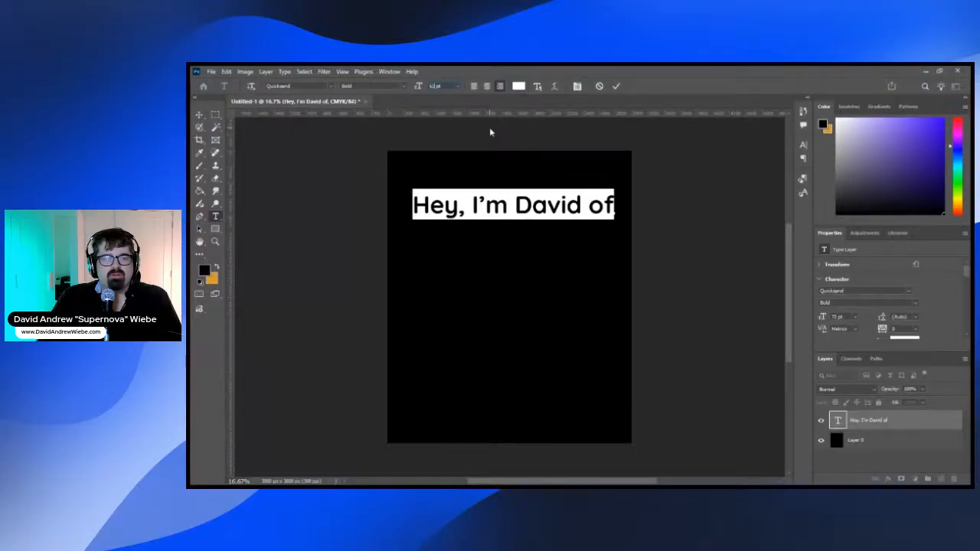
key("Return")
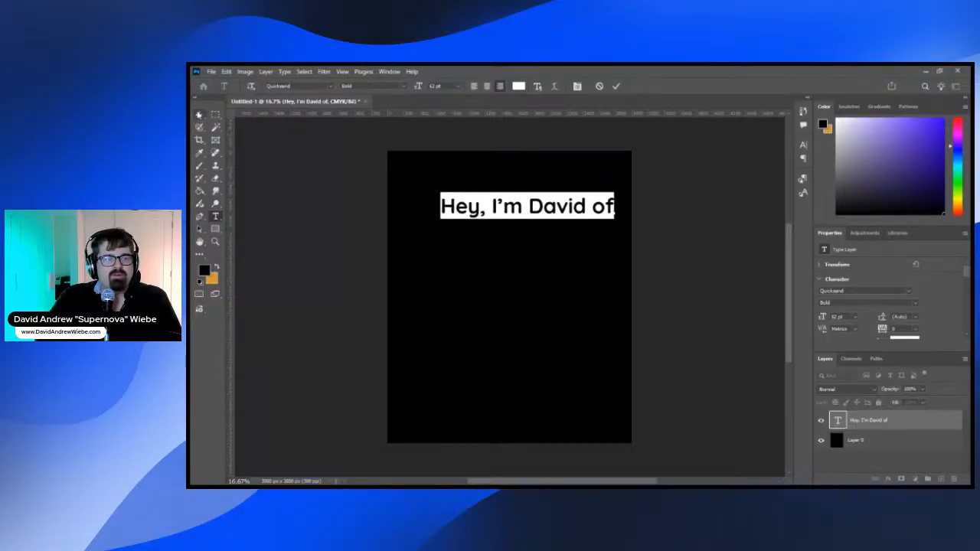
key("ctrl+Return")
key("v")
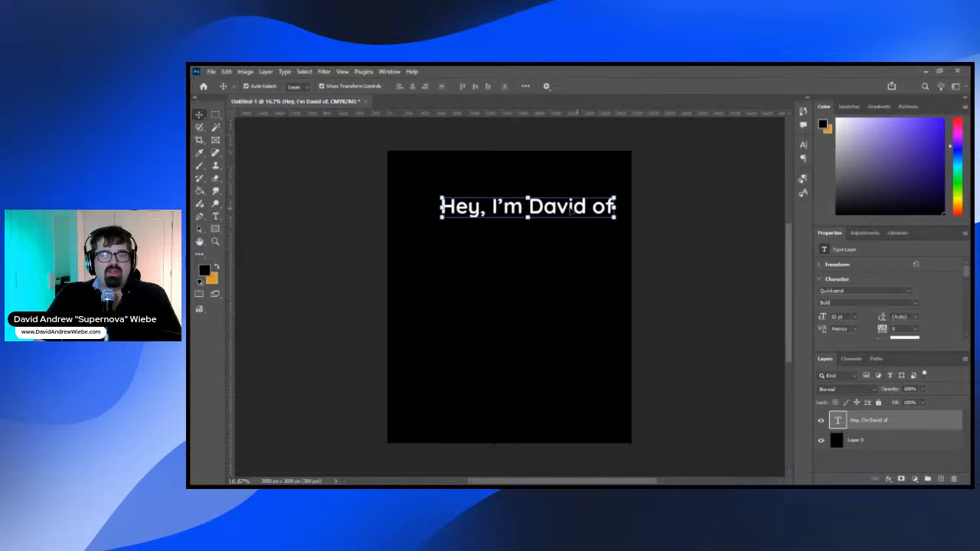
left_click_drag(570, 211, 532, 203)
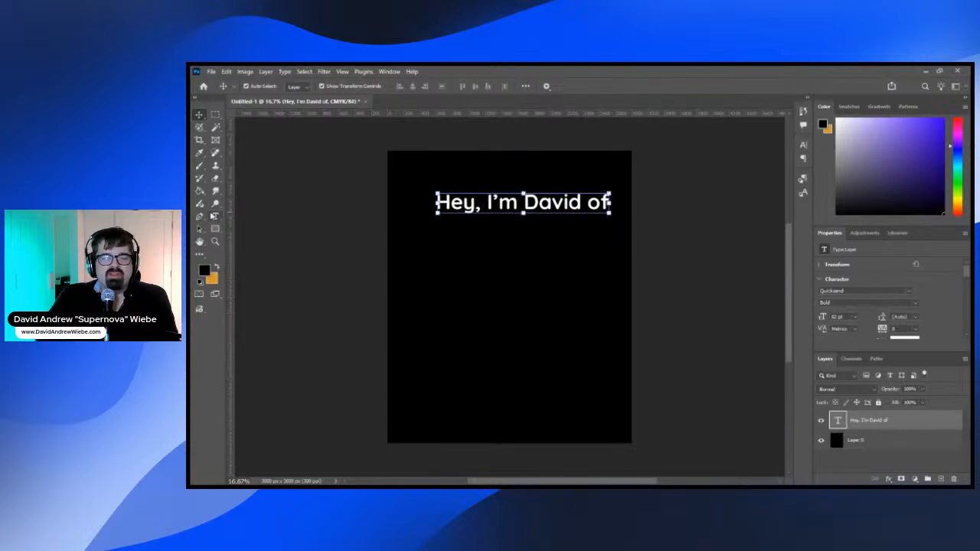
Preview script fonts on the whole greeting line and change its font to Rage Italic
double_click(533, 203)
key("ctrl+a")
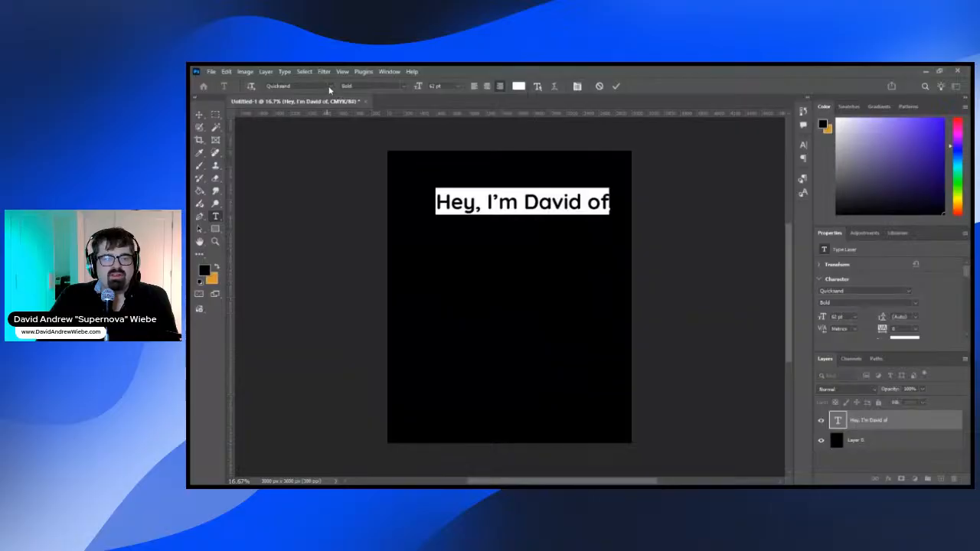
left_click(329, 91)
key("Down")
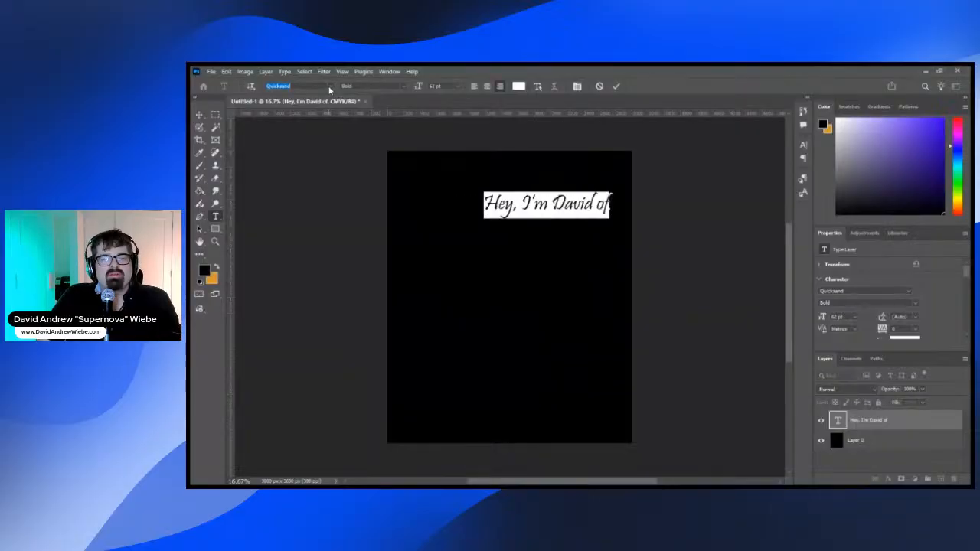
key("Down")
key("Down")
key("Down")
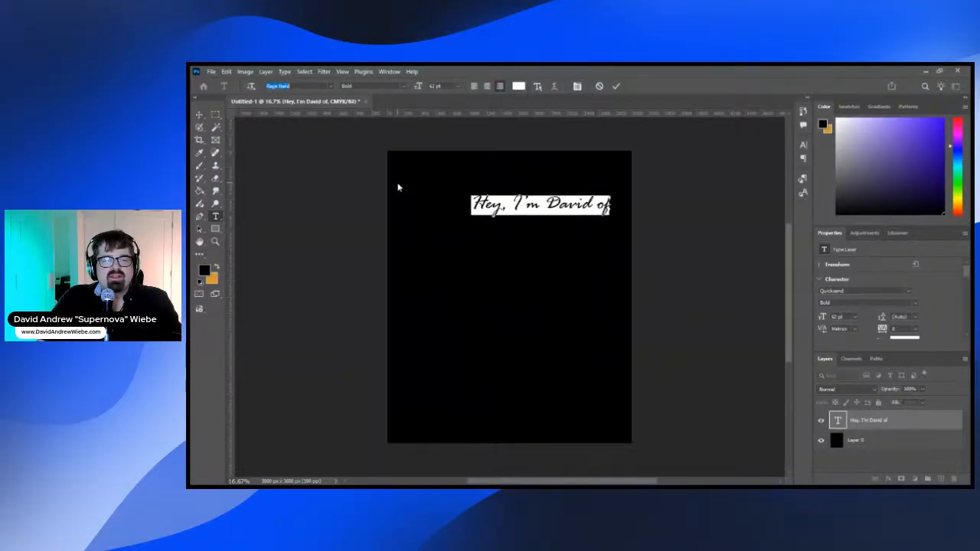
key("Return")
Preview a series of fonts on the whole greeting line and change its font to Forte
left_click(331, 89)
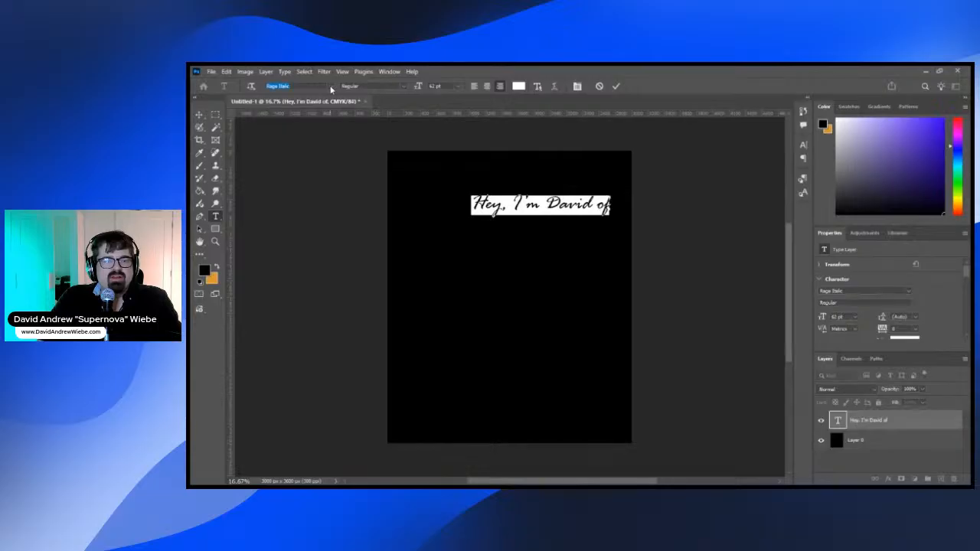
key("Down")
key("Down")
key("Down")
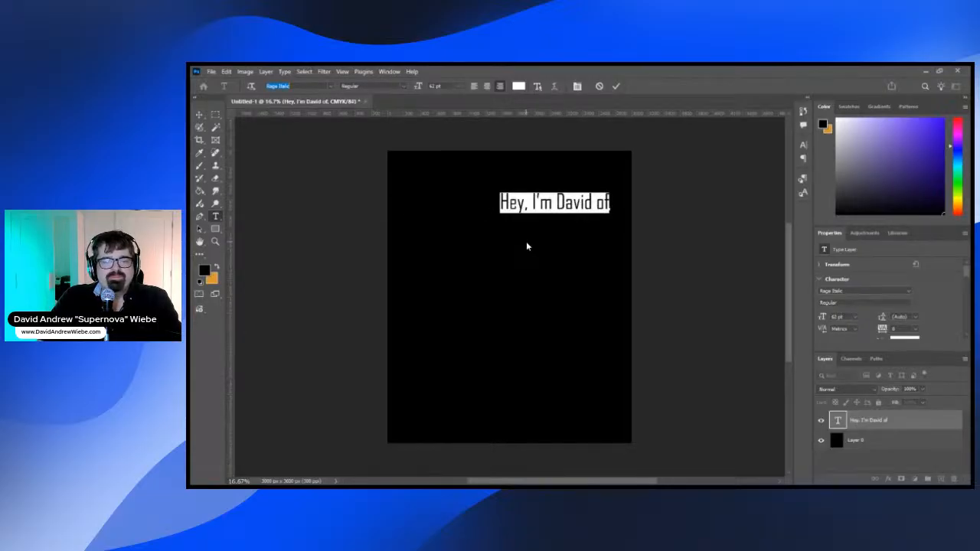
key("Down")
key("Down")
key("Down")
key("Down")
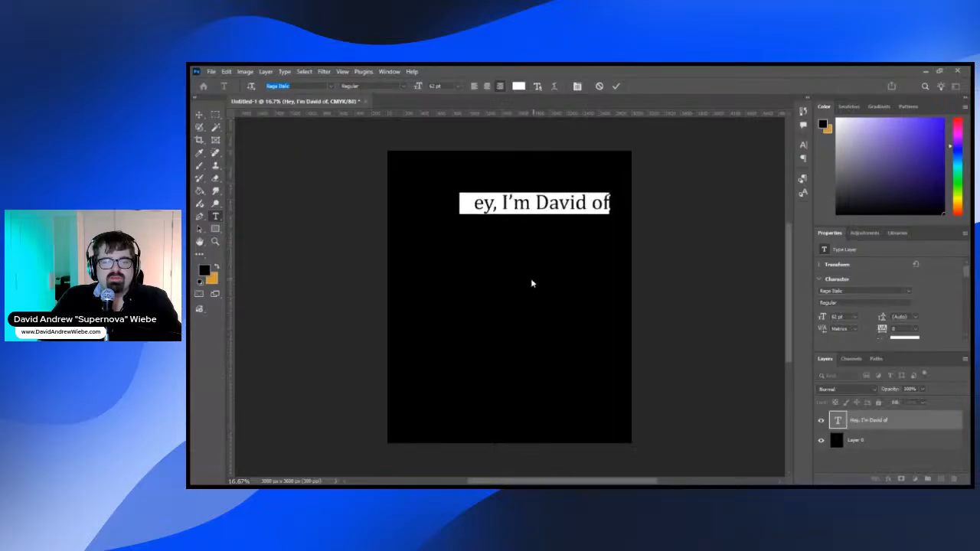
key("Down")
key("Down")
key("Down")
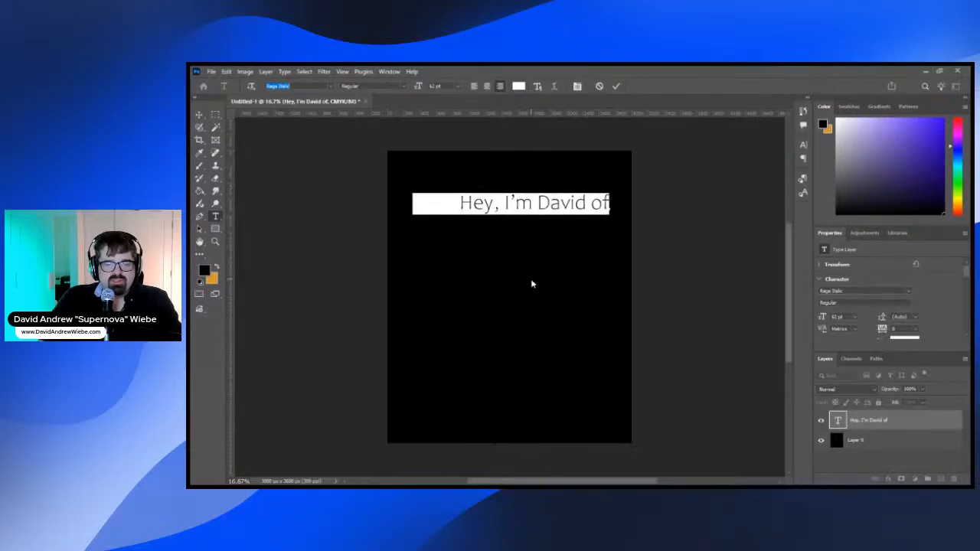
key("Down")
key("Down")
key("Down")
key("Down")
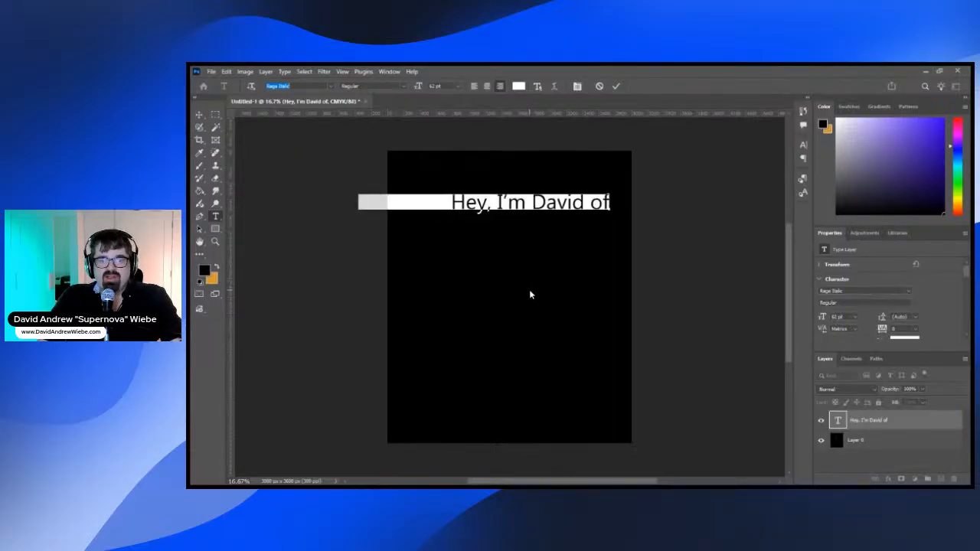
key("Down")
key("Down")
key("Down")
key("Down")
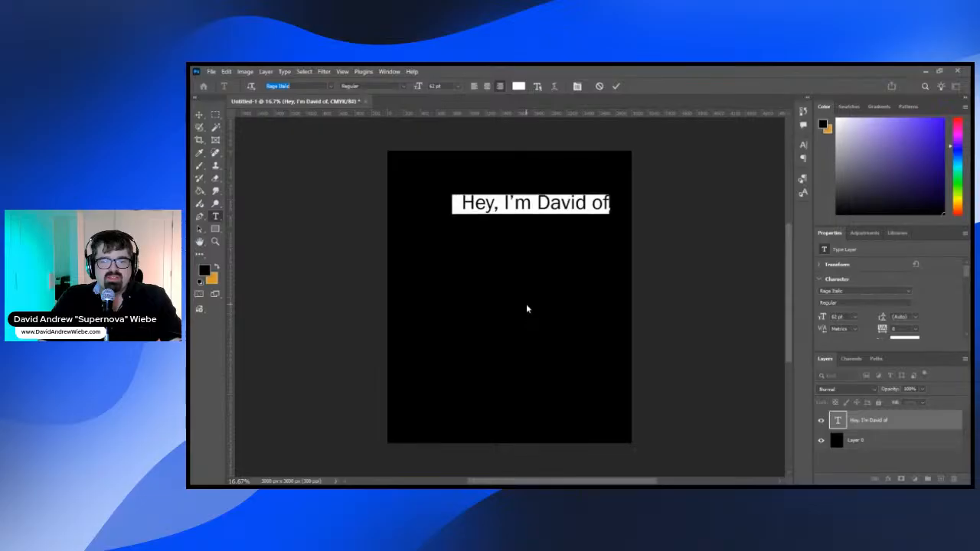
Preview more fonts on the greeting line, set its font to Knewave and commit the text edit
left_click(329, 86)
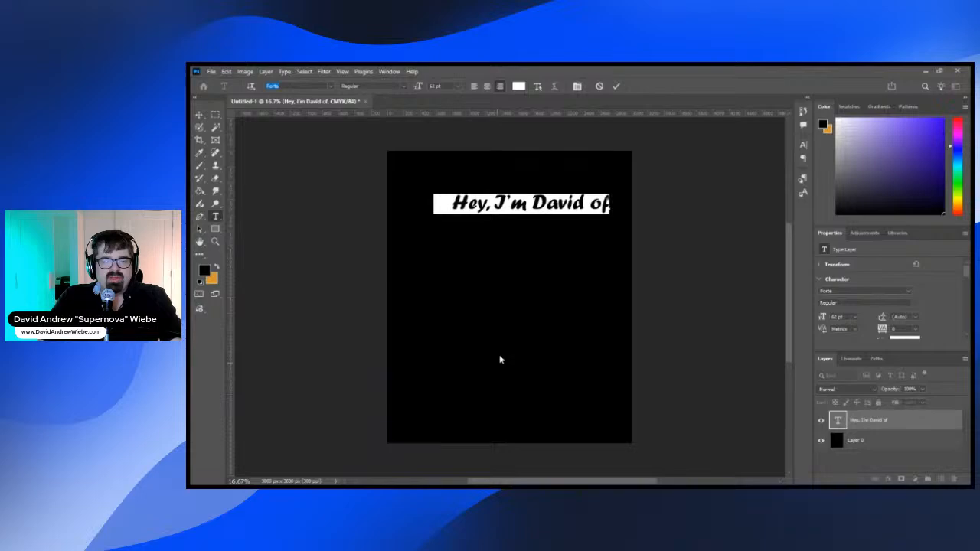
scroll(524, 360, "down", 5)
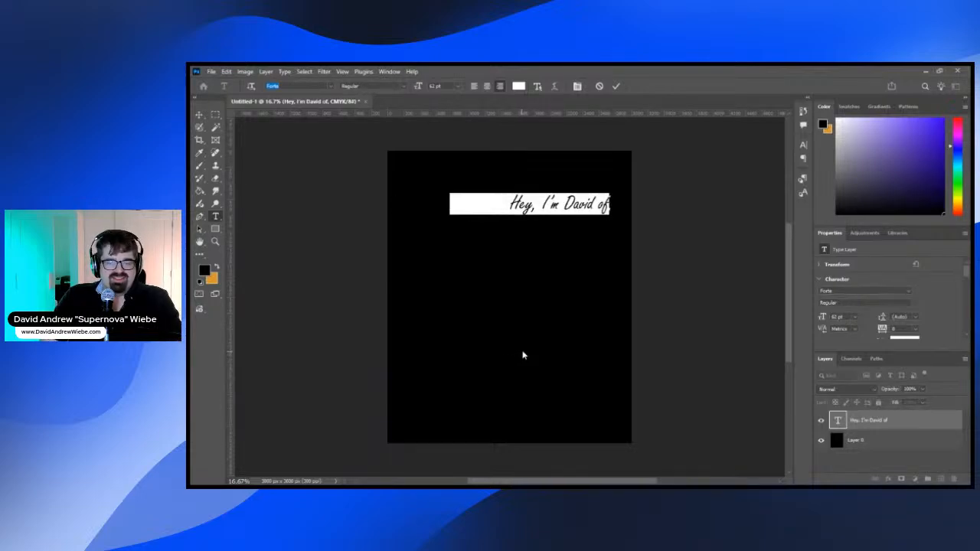
scroll(524, 355, "down", 3)
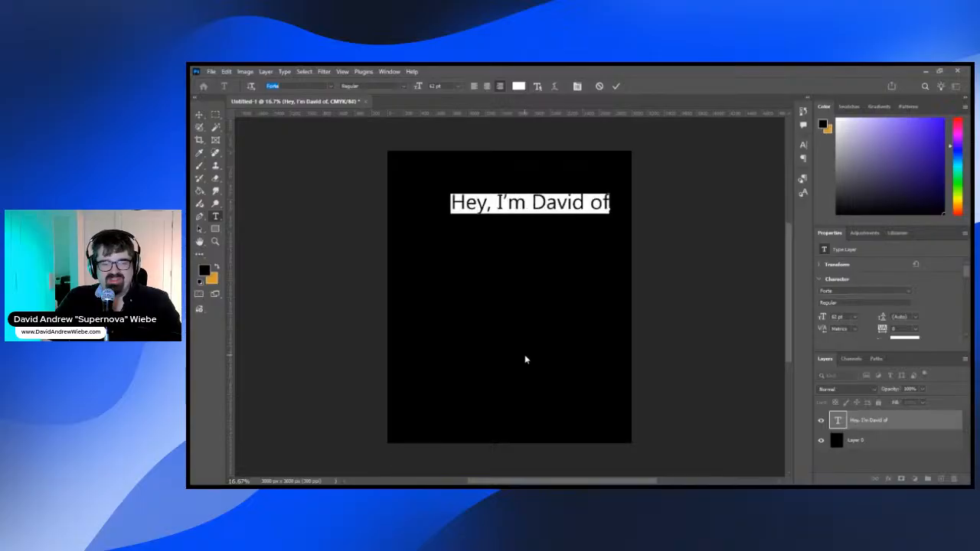
scroll(525, 365, "down", 1)
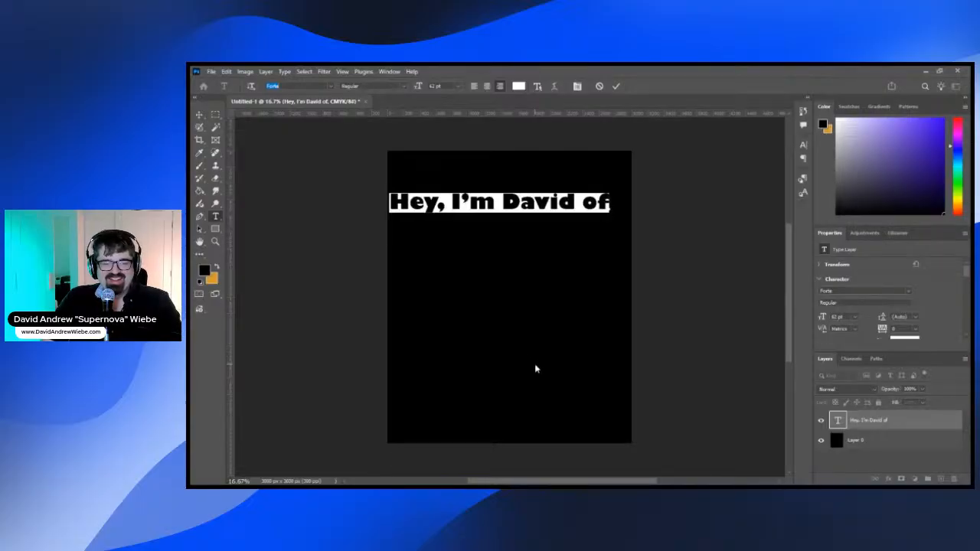
scroll(534, 369, "down", 1)
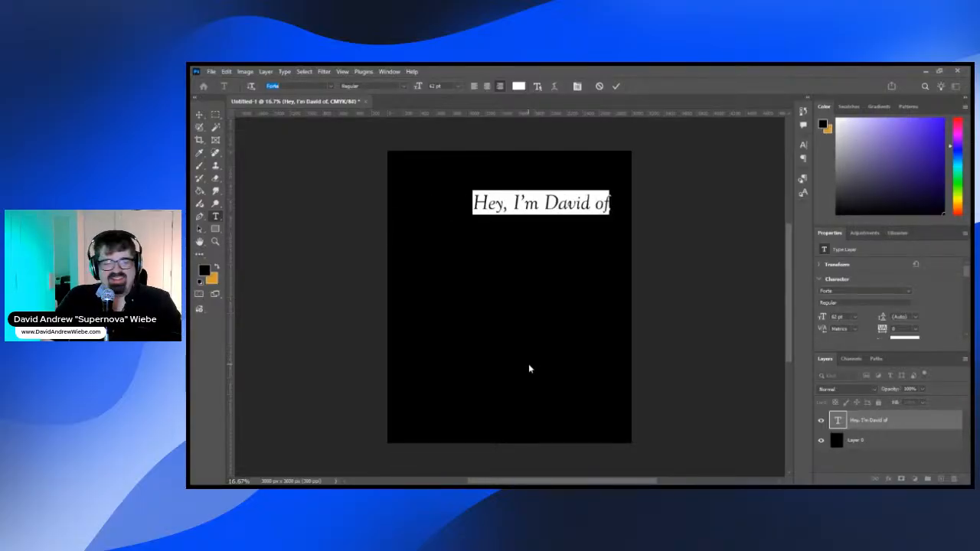
scroll(528, 369, "down", 3)
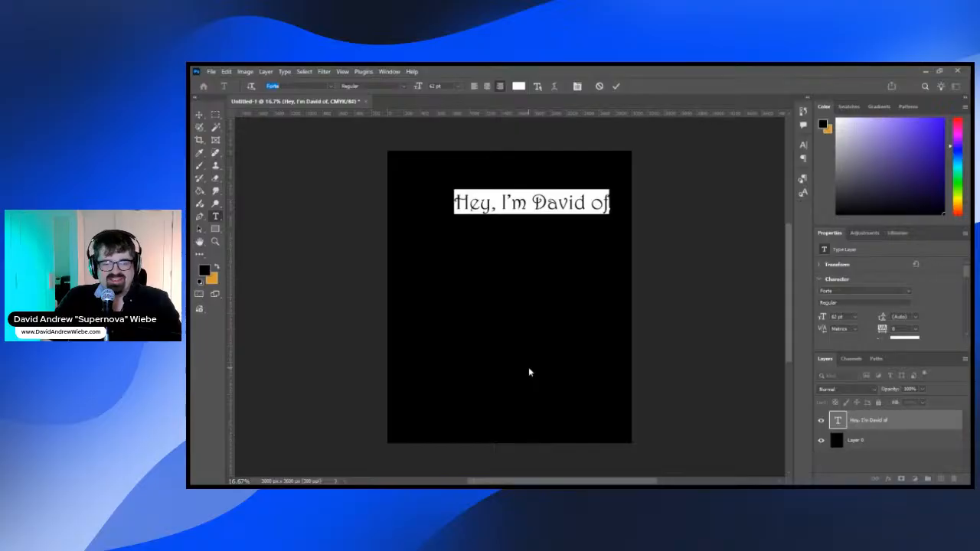
scroll(529, 371, "down", 3)
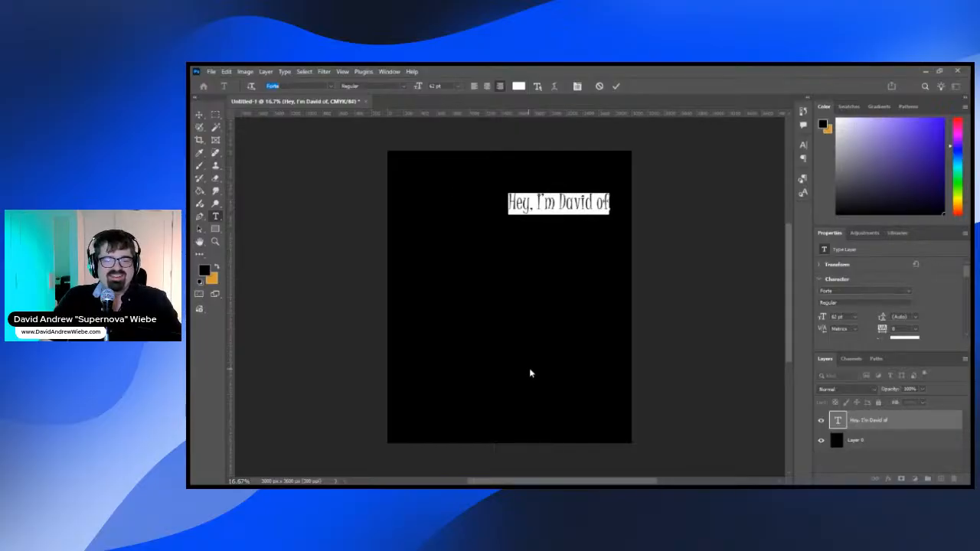
scroll(532, 363, "down", 2)
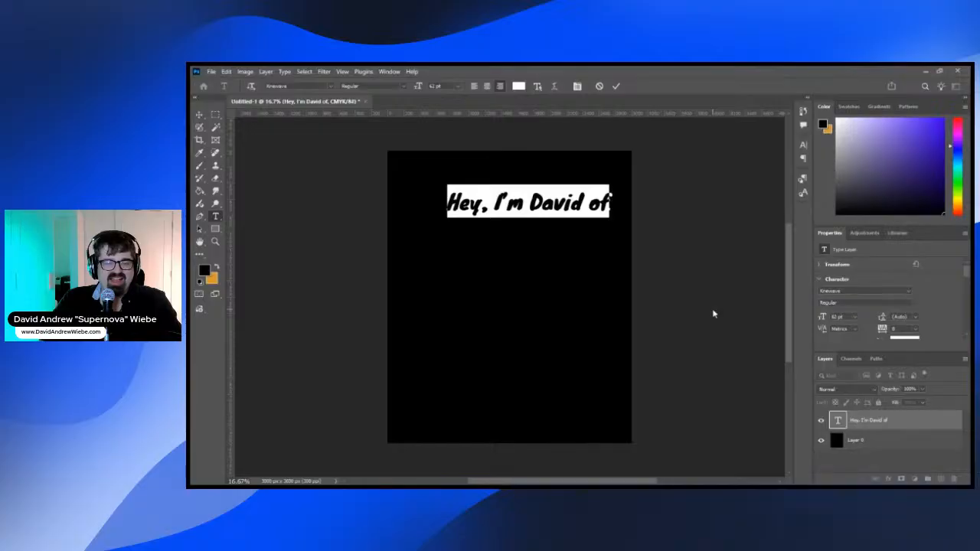
left_click(199, 115)
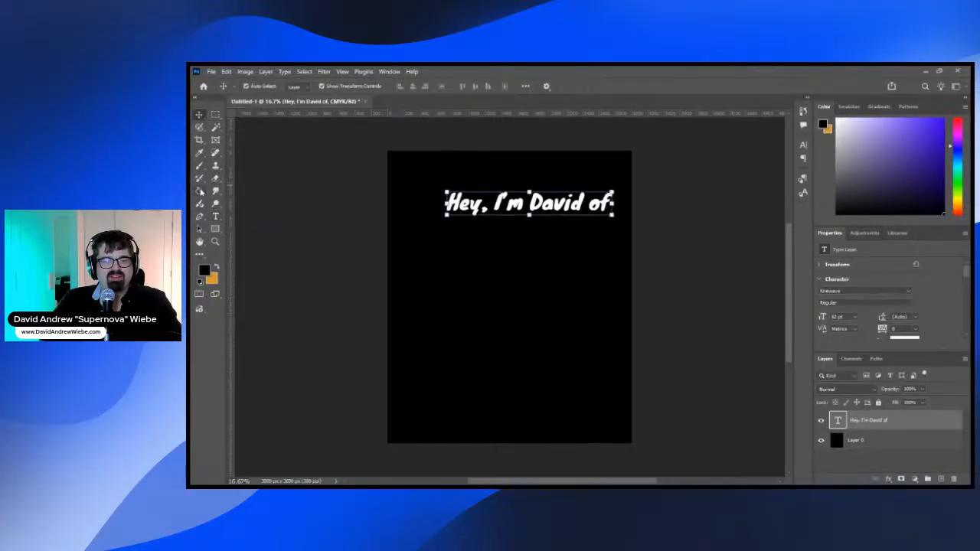
Select the whole greeting line again, compare further fonts on it and set its font to MV Boli
left_click(215, 216)
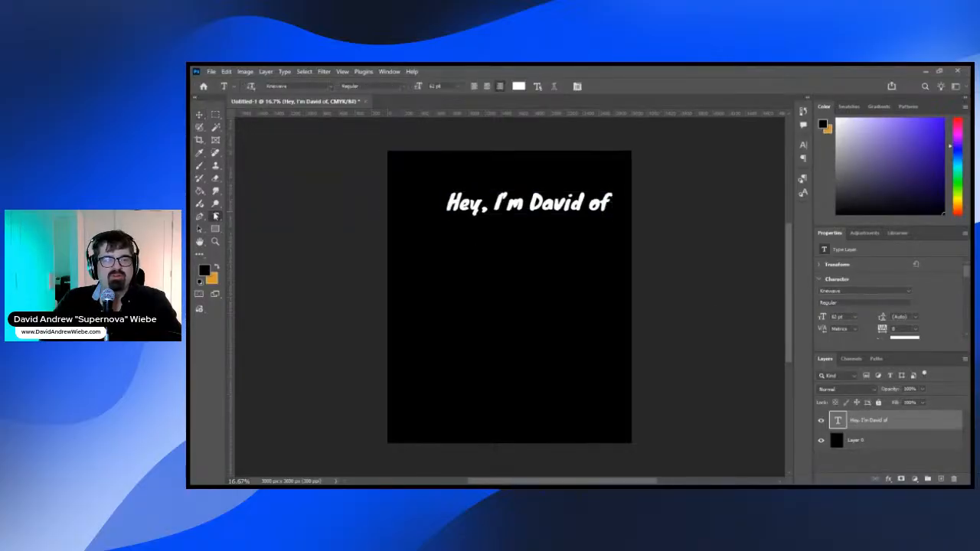
triple_click(607, 202)
left_click(329, 89)
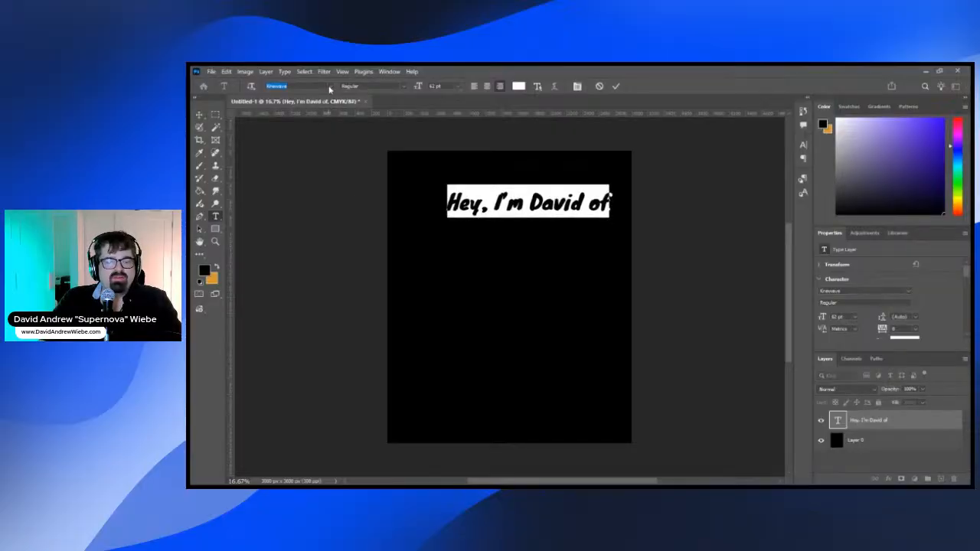
key("Down")
key("Down")
key("Down")
key("Down")
key("Down")
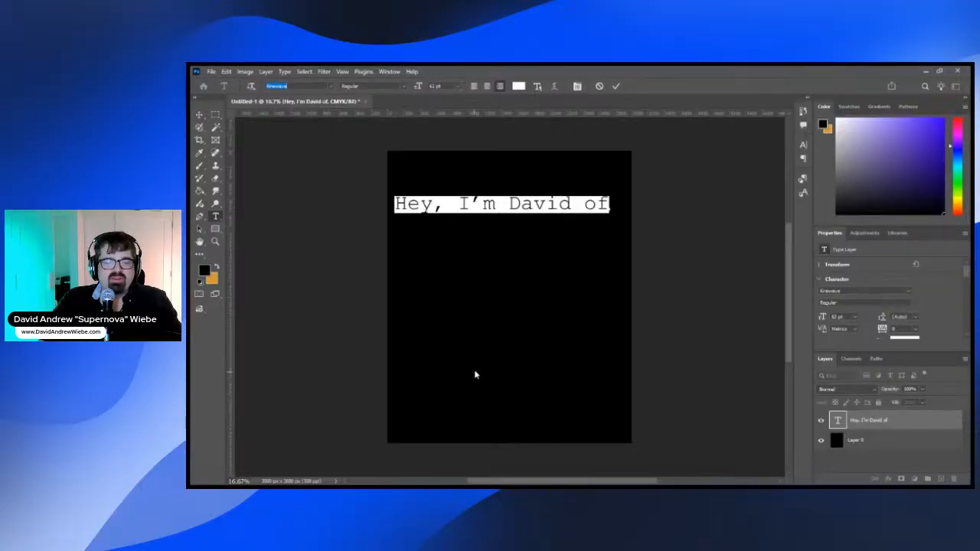
key("Down")
key("Down")
key("Down")
key("Down")
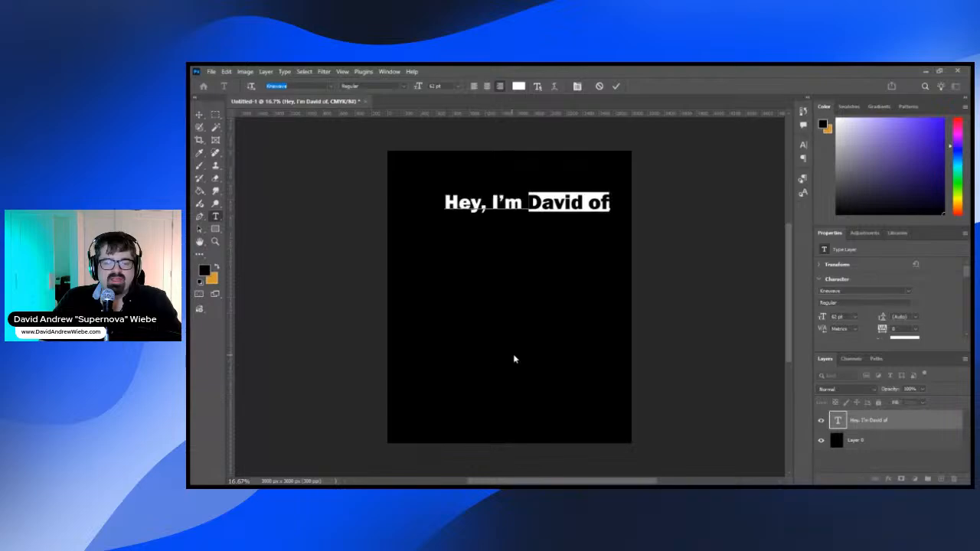
key("Down")
key("Down")
key("Down")
key("Down")
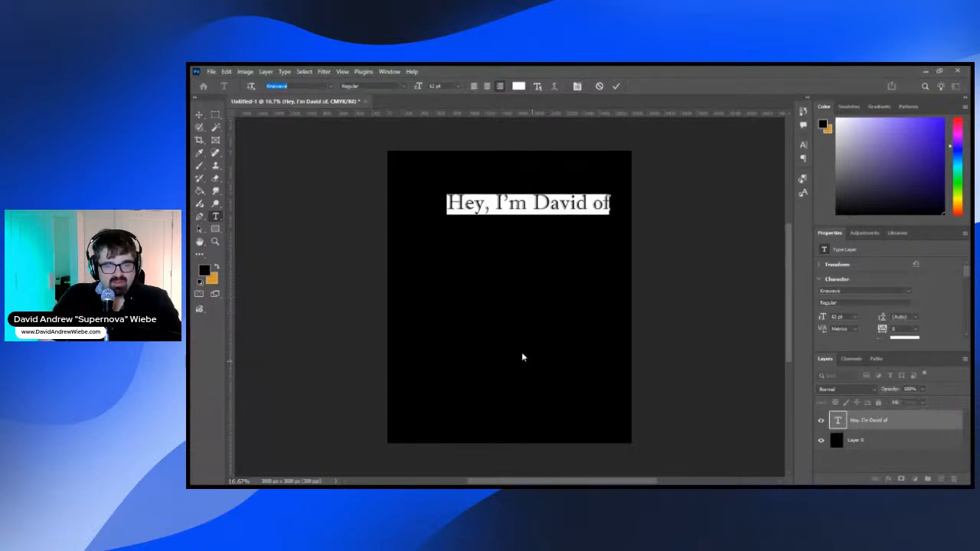
key("Down")
key("Down")
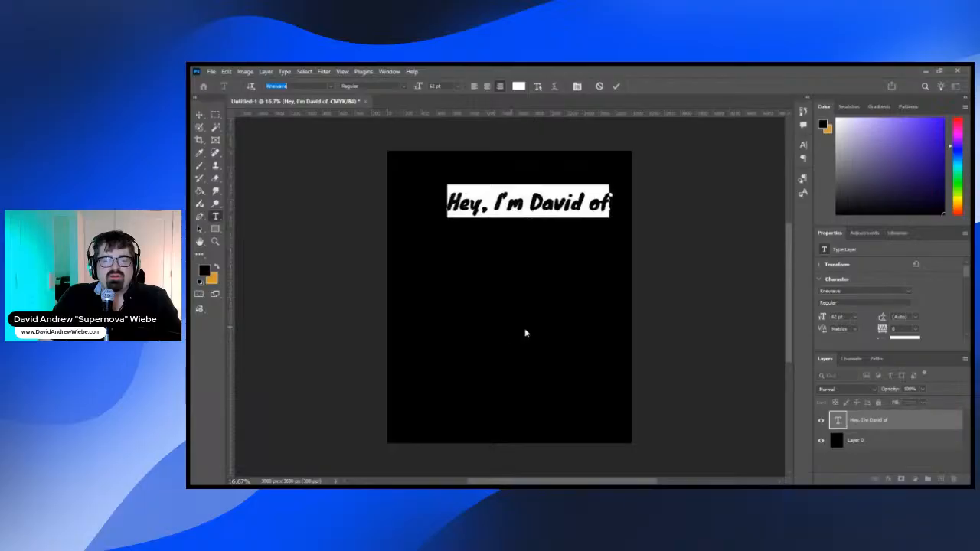
key("Down")
key("Down")
key("Down")
key("Down")
key("Down")
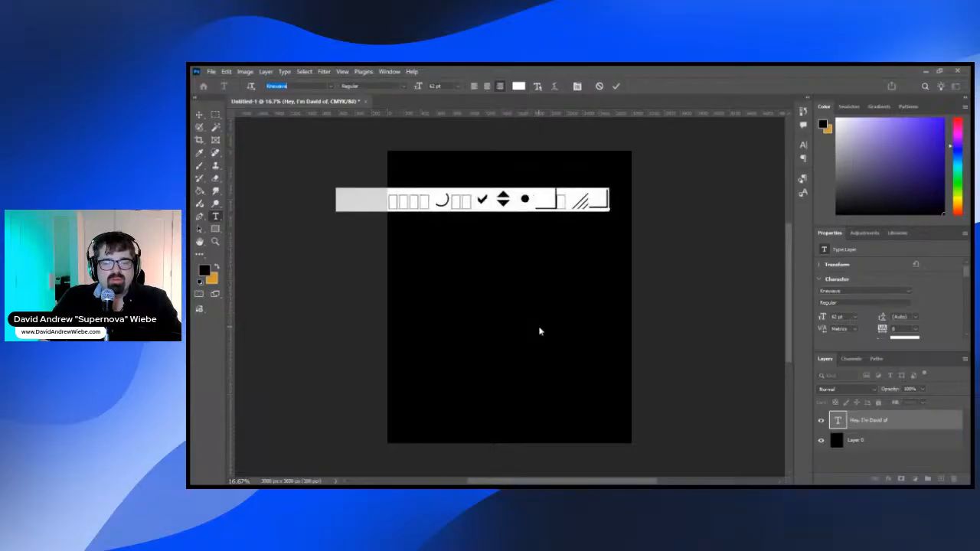
key("Down")
key("Down")
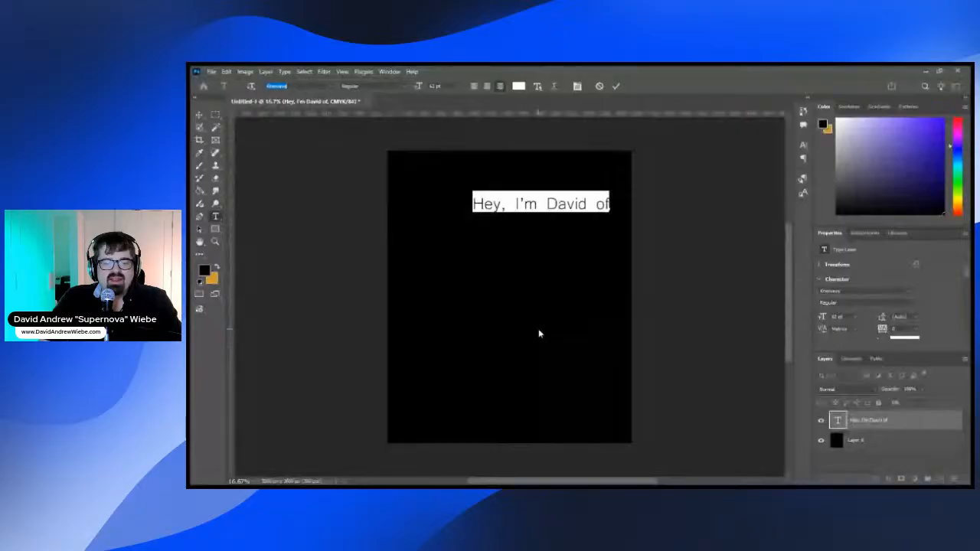
key("Down")
key("Down")
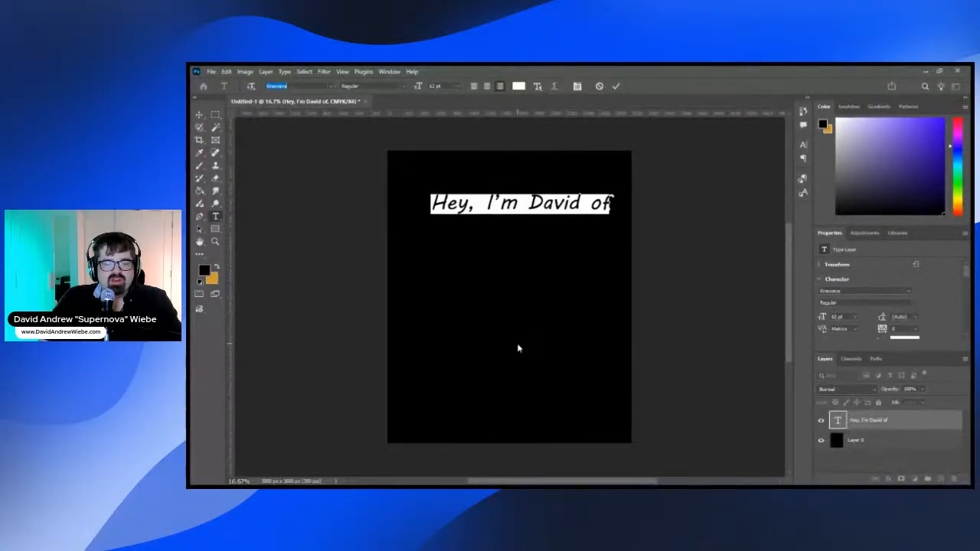
key("Down")
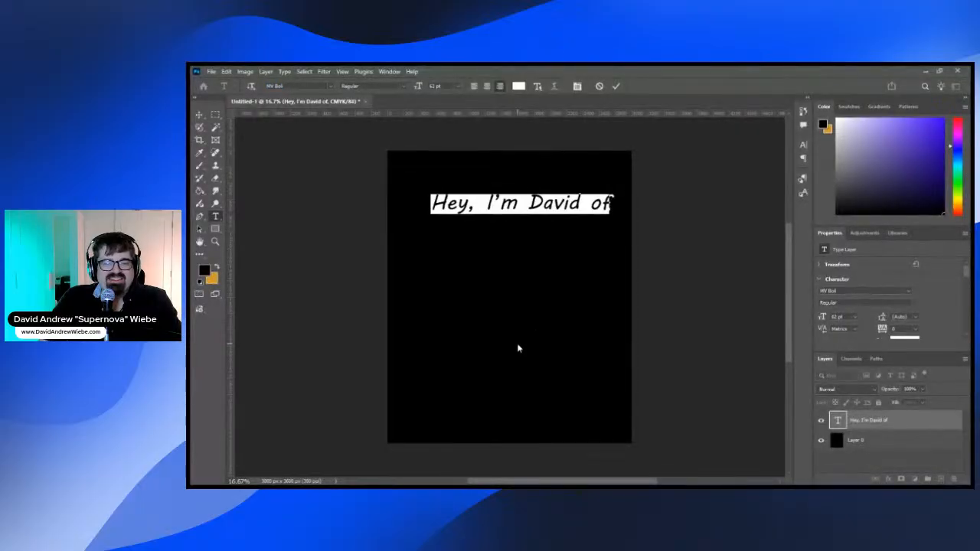
Set only the presenter's first name in the greeting line to the Segoe Print font
left_click(554, 201)
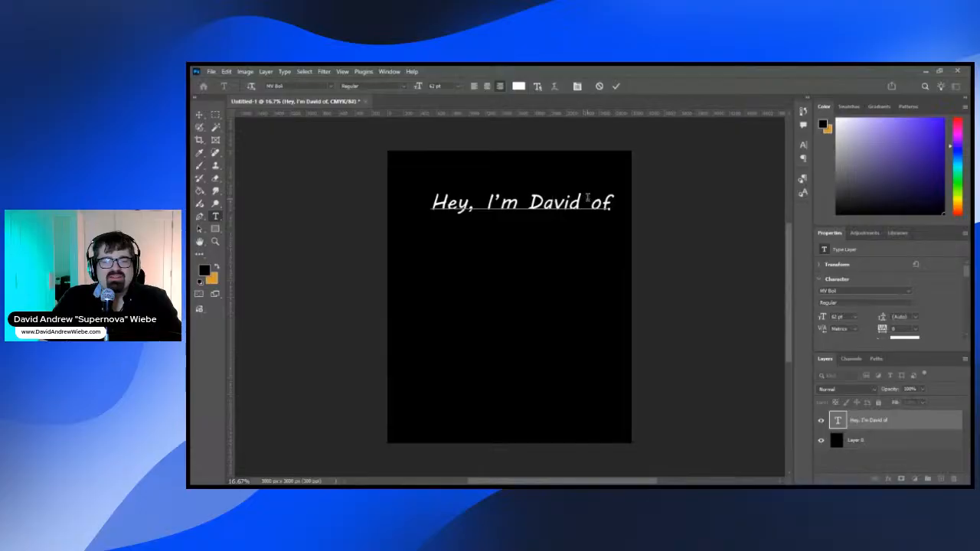
double_click(554, 202)
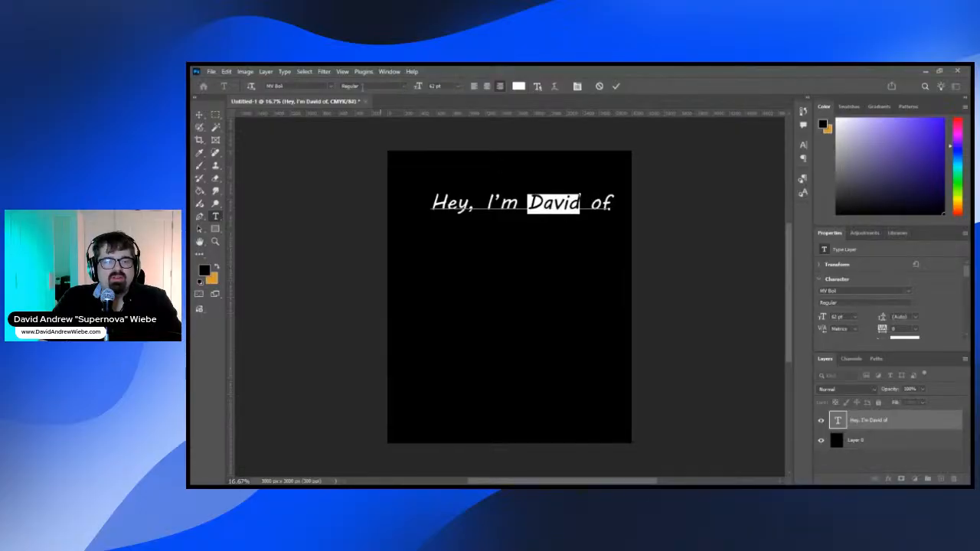
left_click(328, 83)
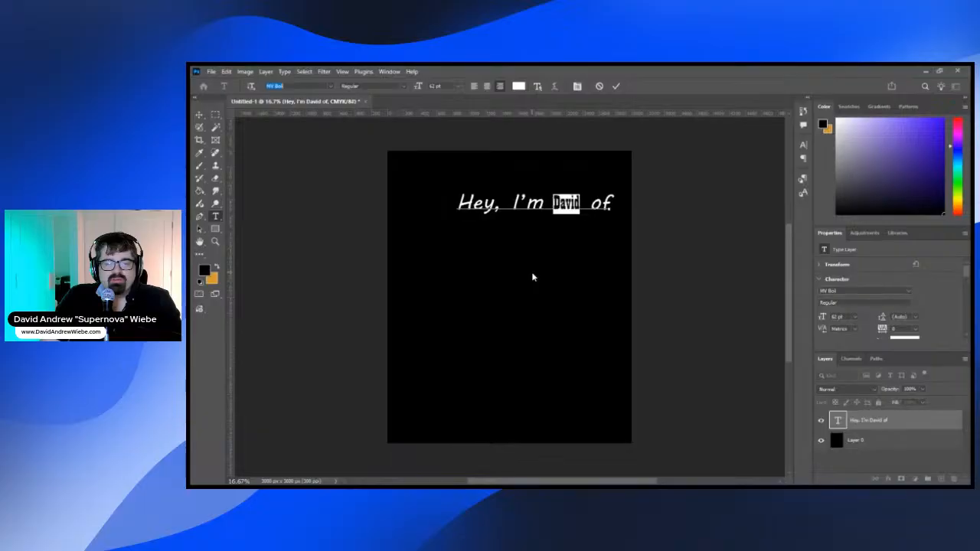
scroll(533, 278, "down", 4)
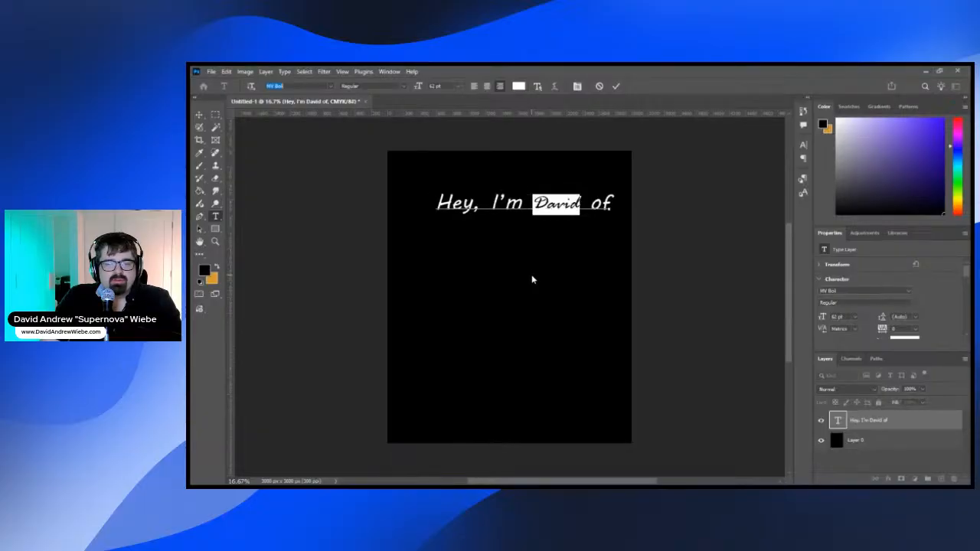
key("Down")
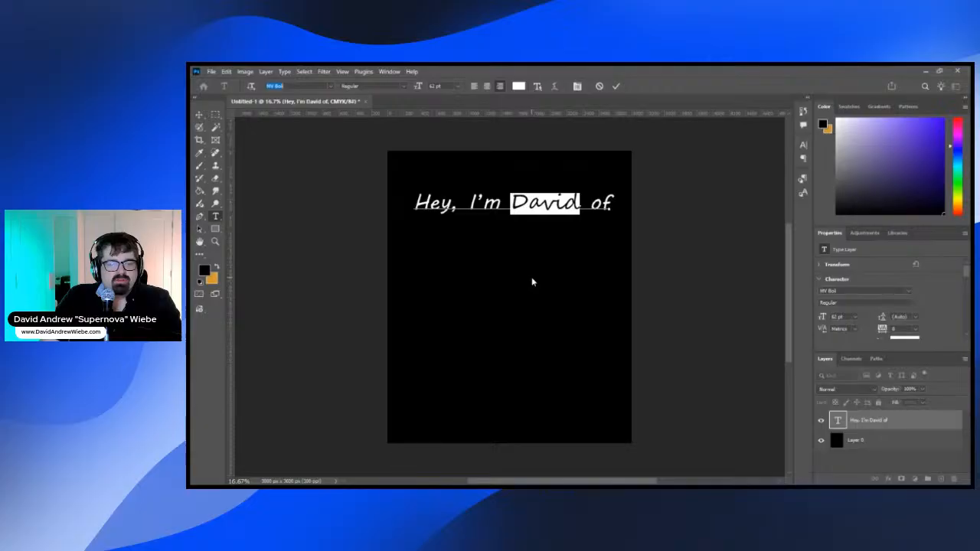
key("Down")
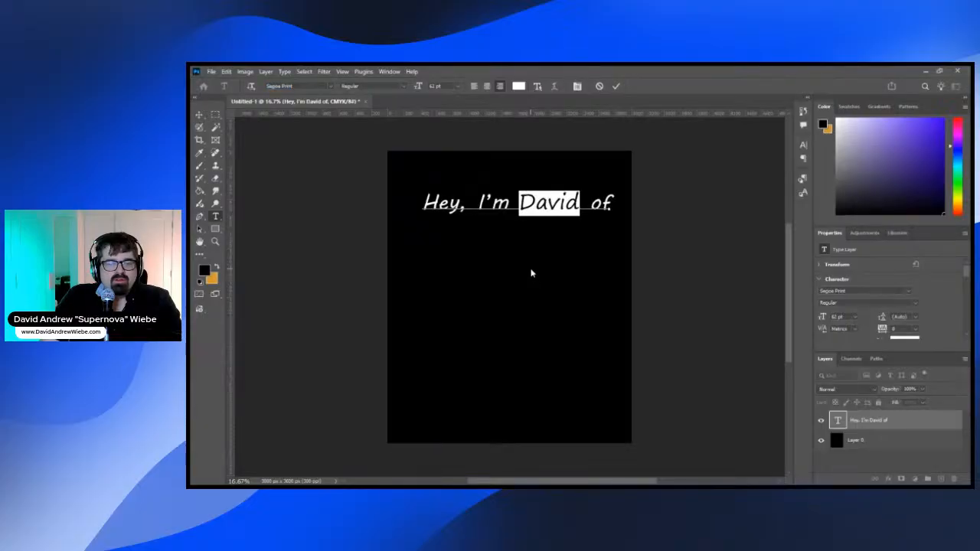
Select the whole greeting line and compare further fonts on it without changing its current fonts
left_click(591, 214)
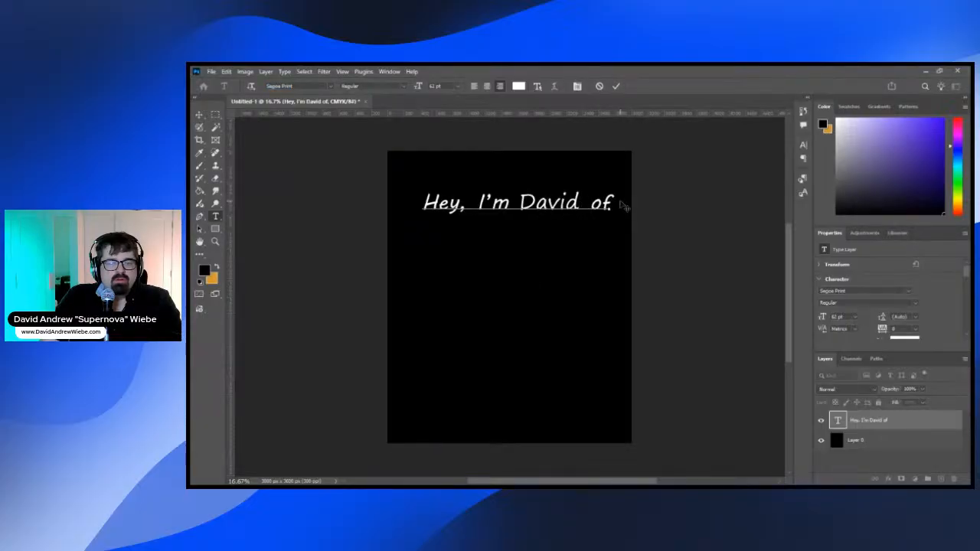
left_click_drag(624, 205, 345, 164)
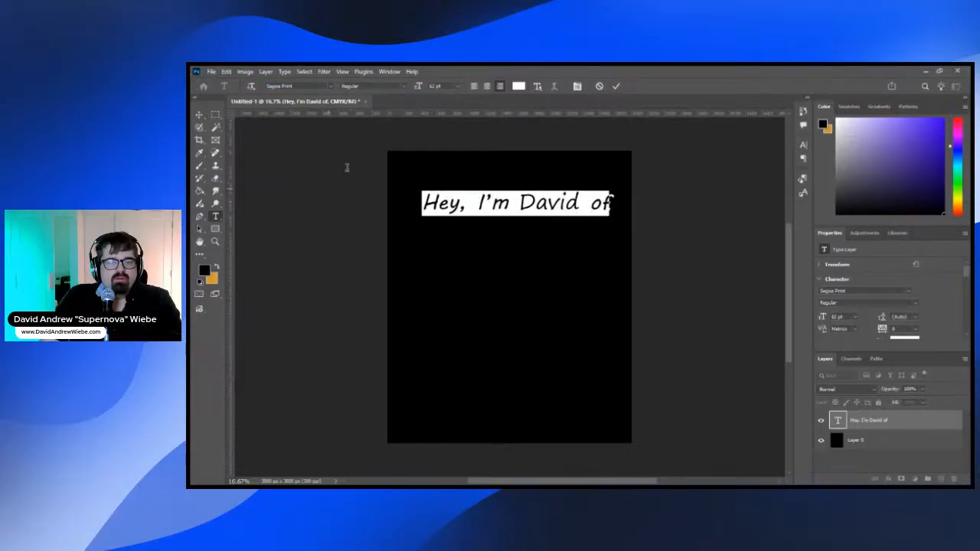
left_click(330, 85)
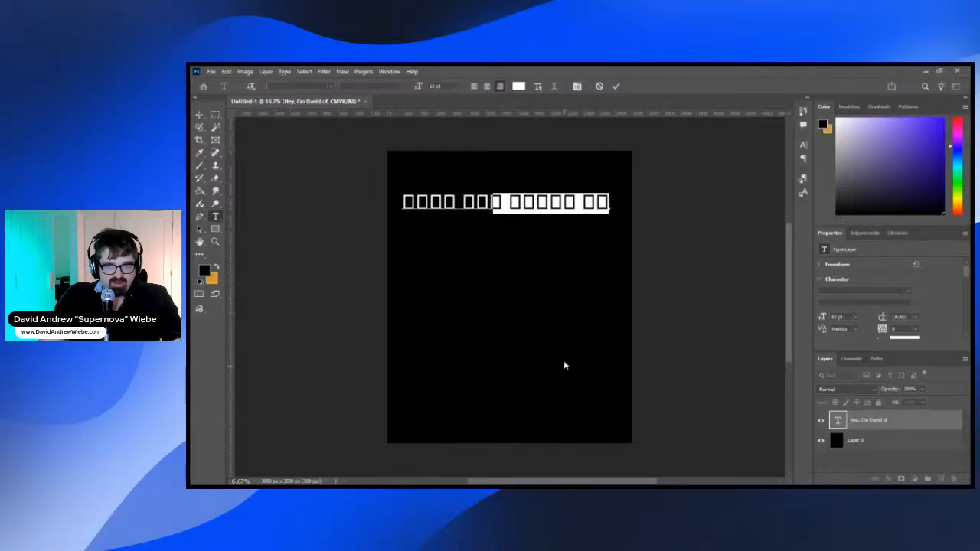
left_click(670, 352)
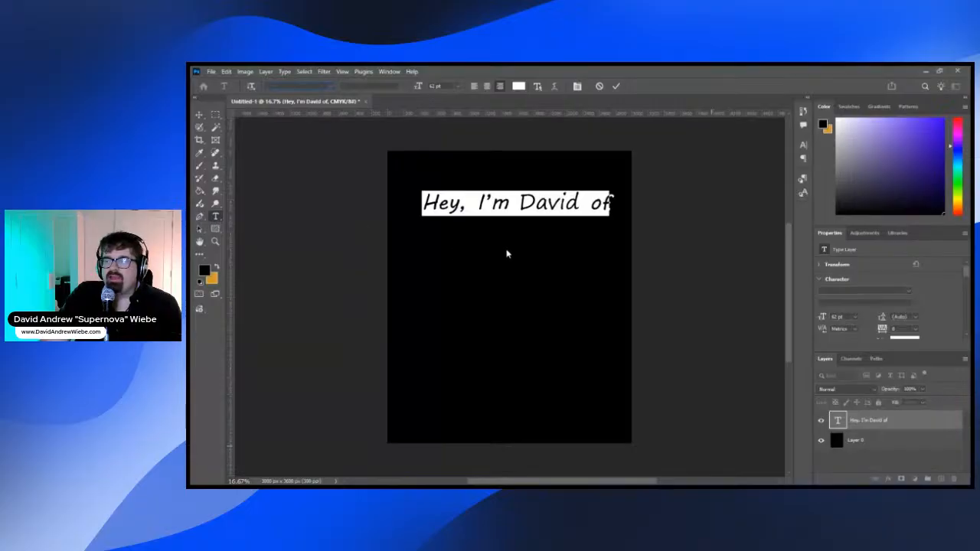
Reselect the whole greeting line, preview more fonts and set it to Perpetua Titling MT Light
left_click(589, 203)
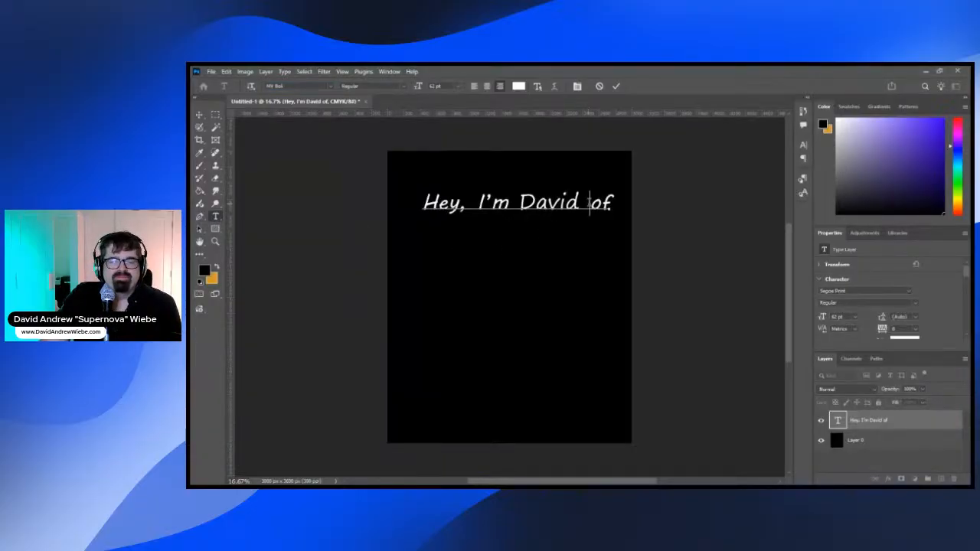
key("ctrl+a")
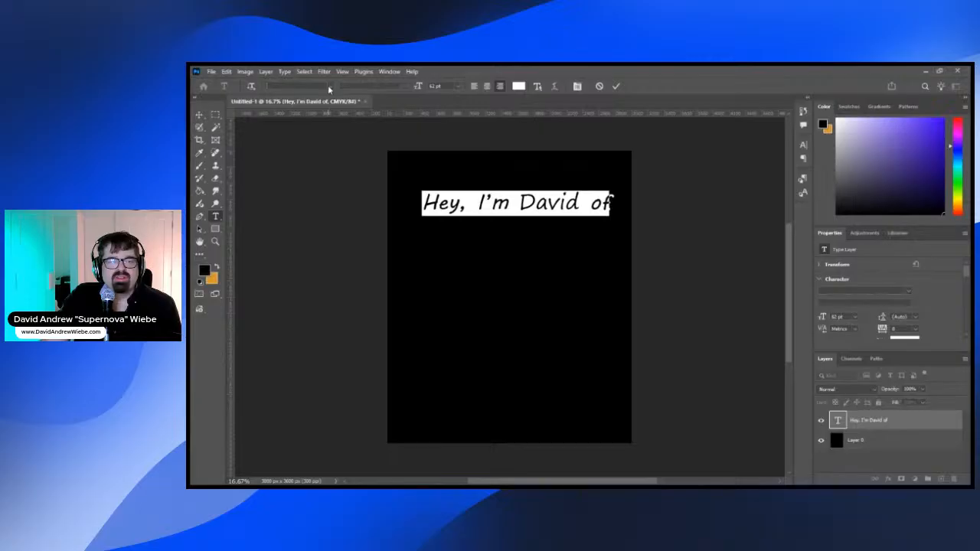
left_click(329, 86)
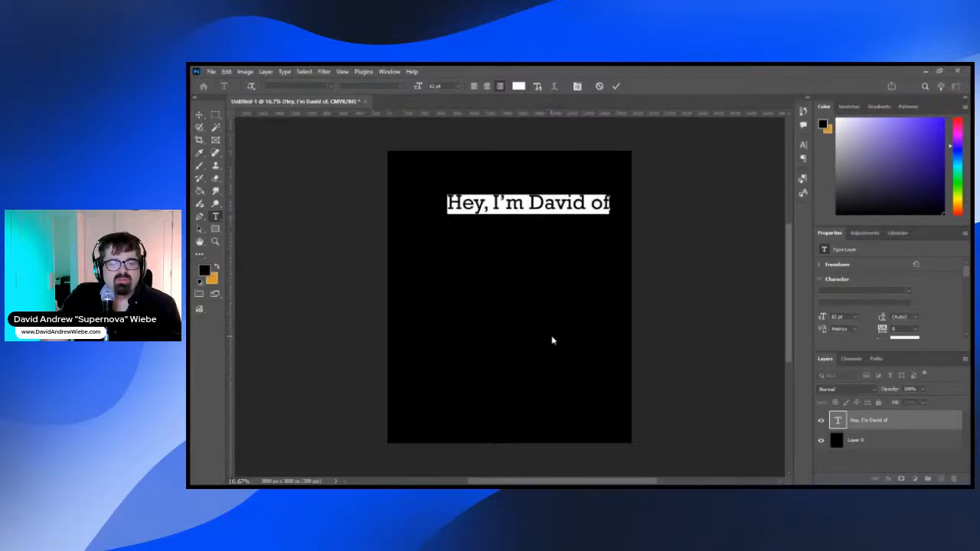
scroll(553, 340, "down", 2)
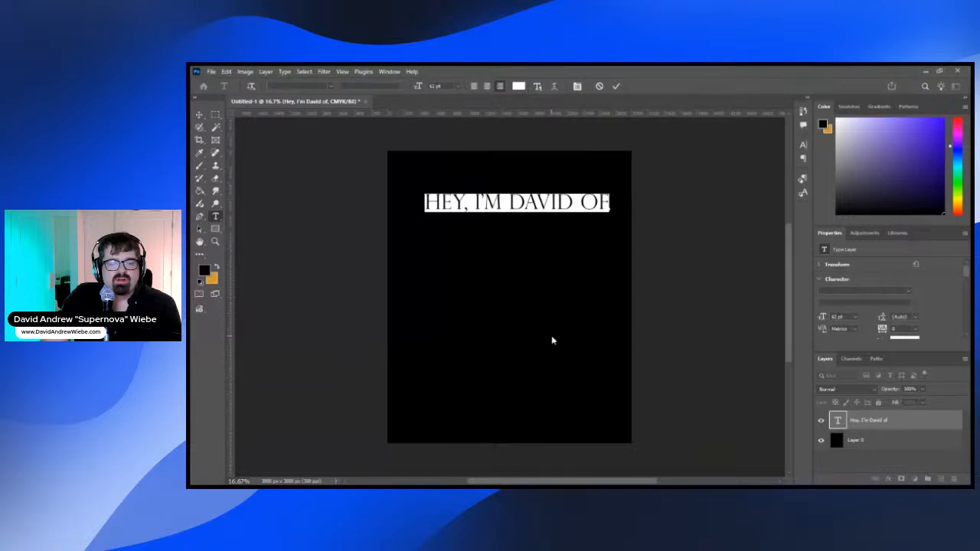
left_click(384, 333)
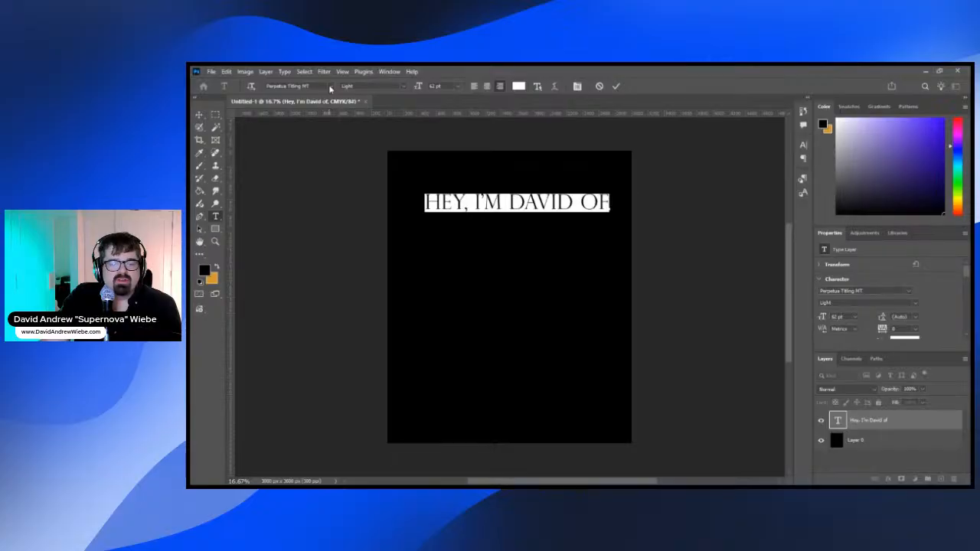
Set the whole greeting line to the Permanent Marker font and commit the text edit
left_click(308, 85)
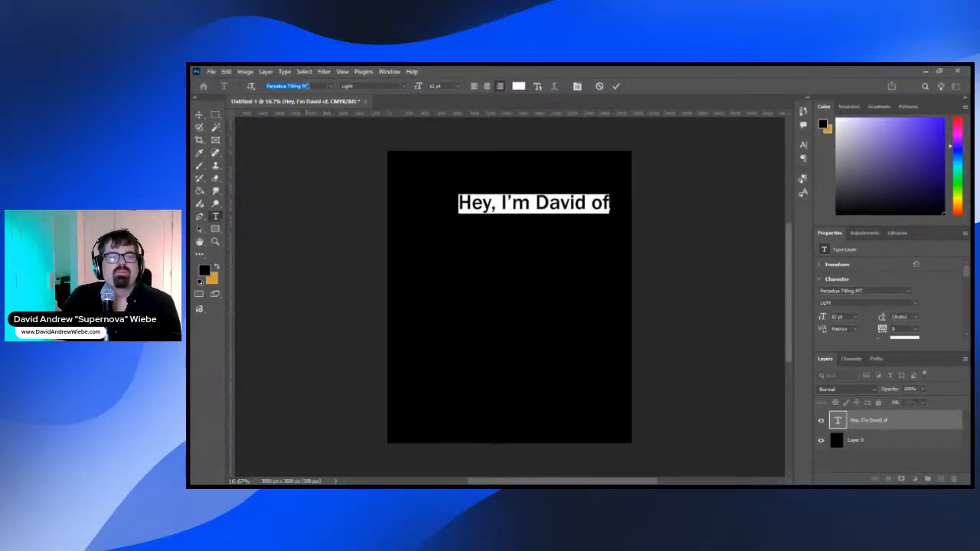
type("permanen")
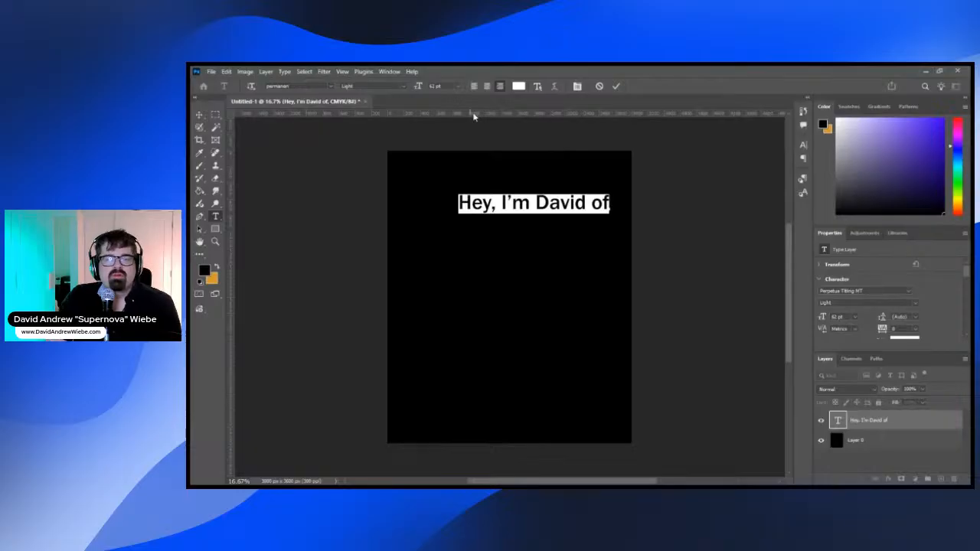
left_click(421, 140)
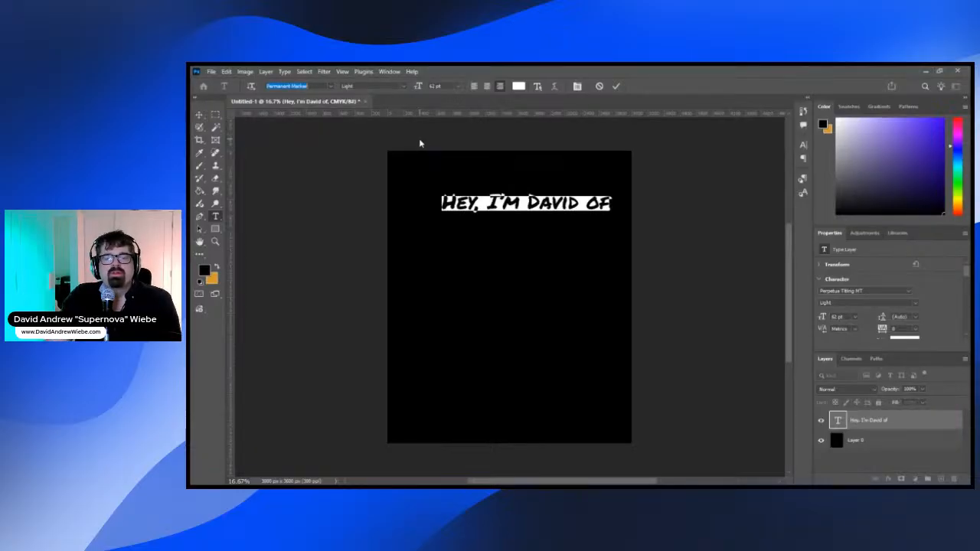
left_click(729, 279)
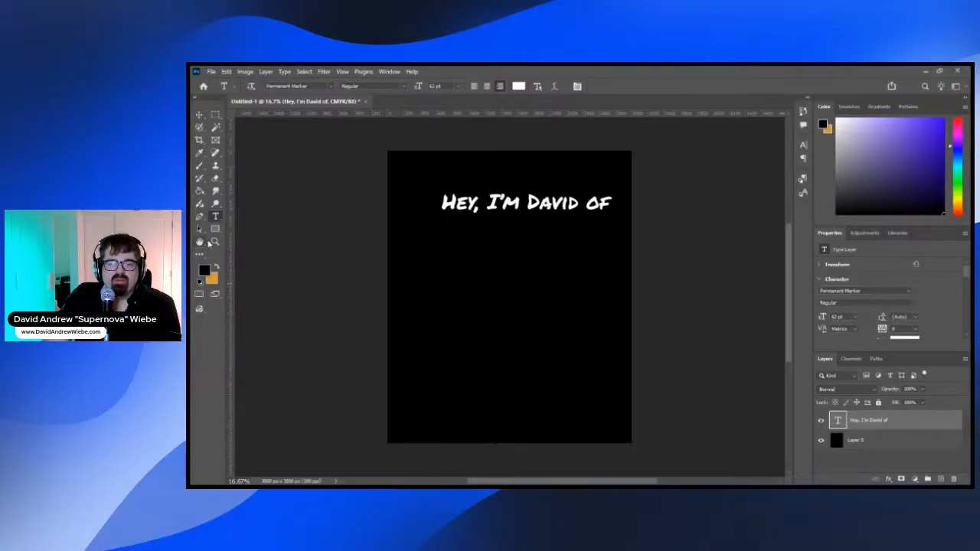
left_click(520, 204)
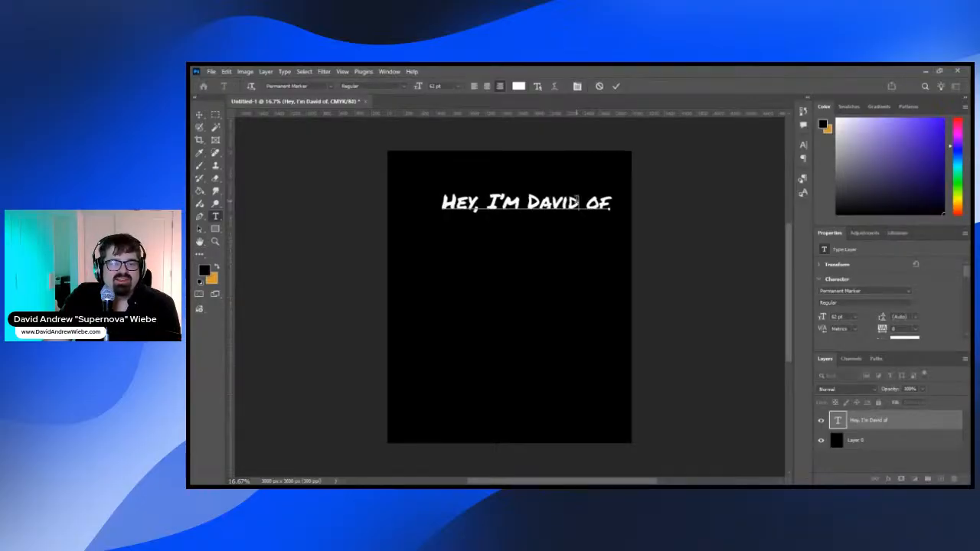
double_click(579, 203)
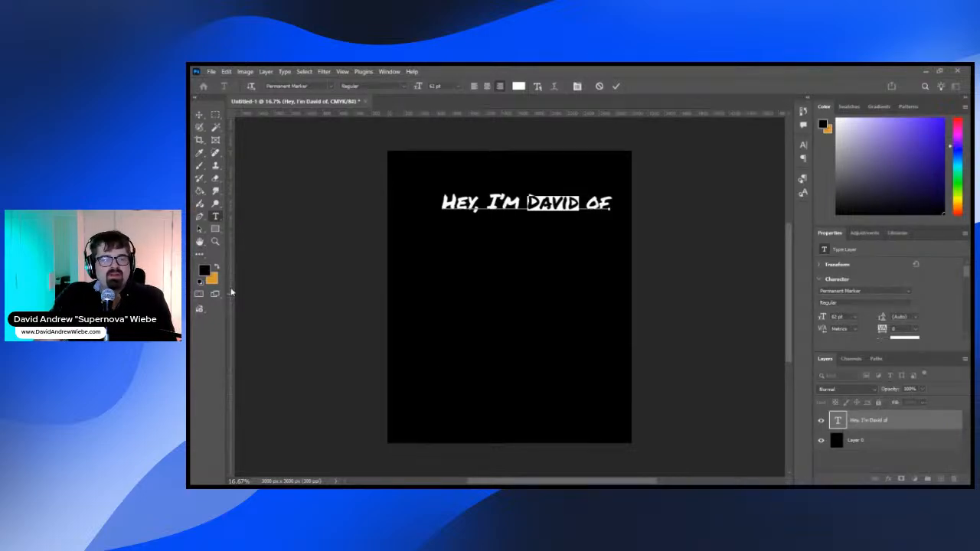
left_click(199, 114)
left_click(216, 218)
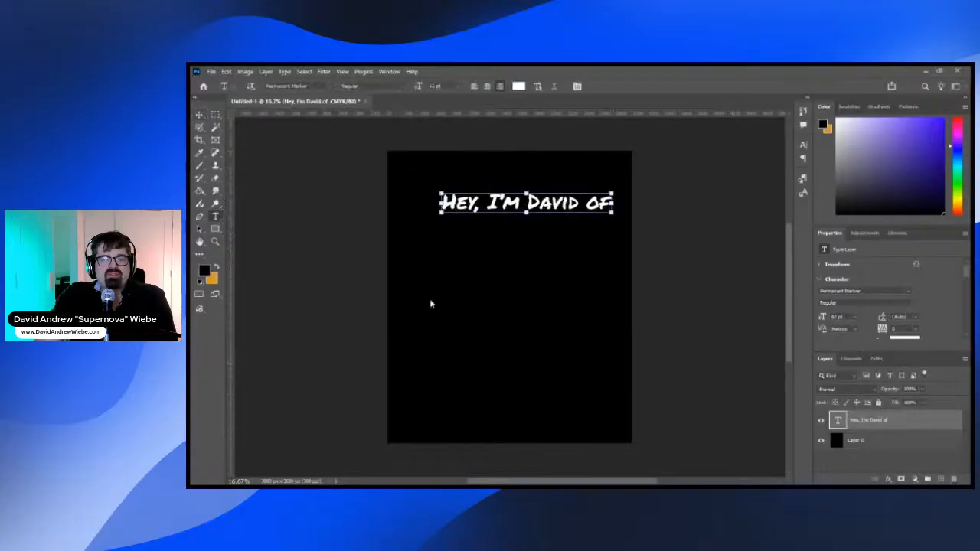
left_click(215, 115)
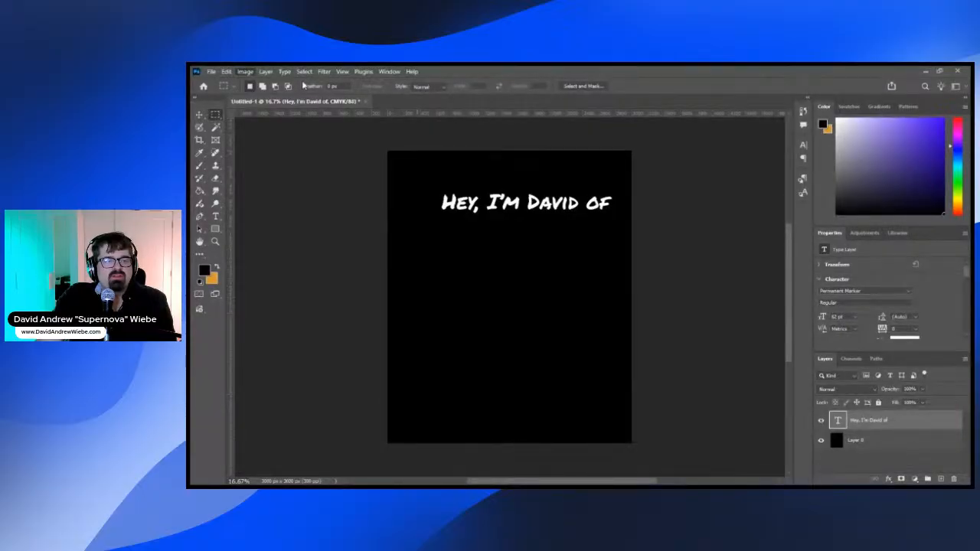
key("h")
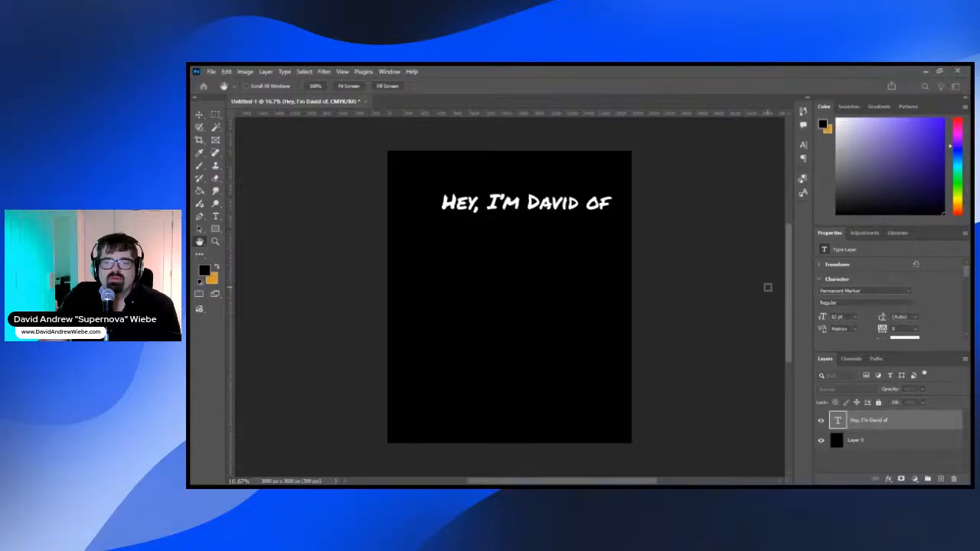
Make a square marquee selection about 2448 px wide below the greeting line and add a new layer
key("m")
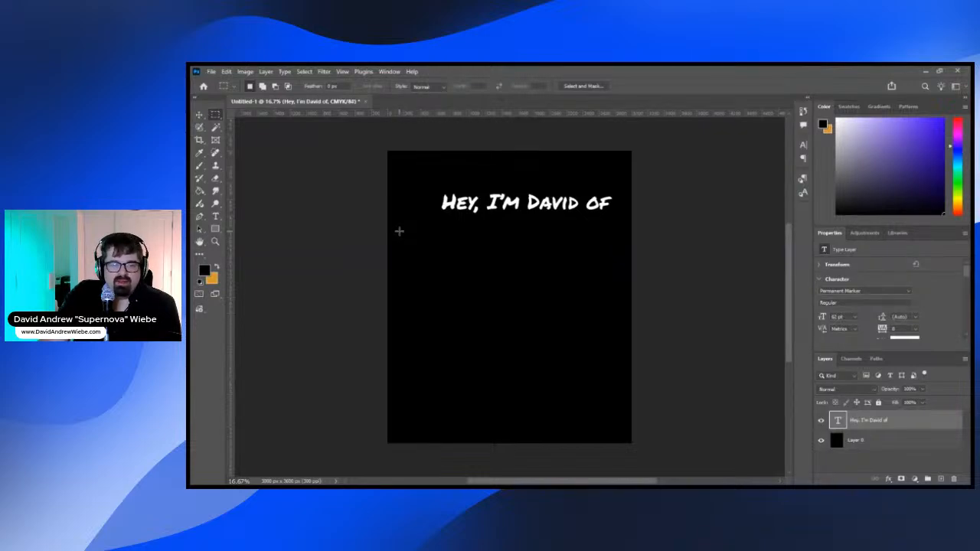
left_click_drag(399, 230, 618, 429)
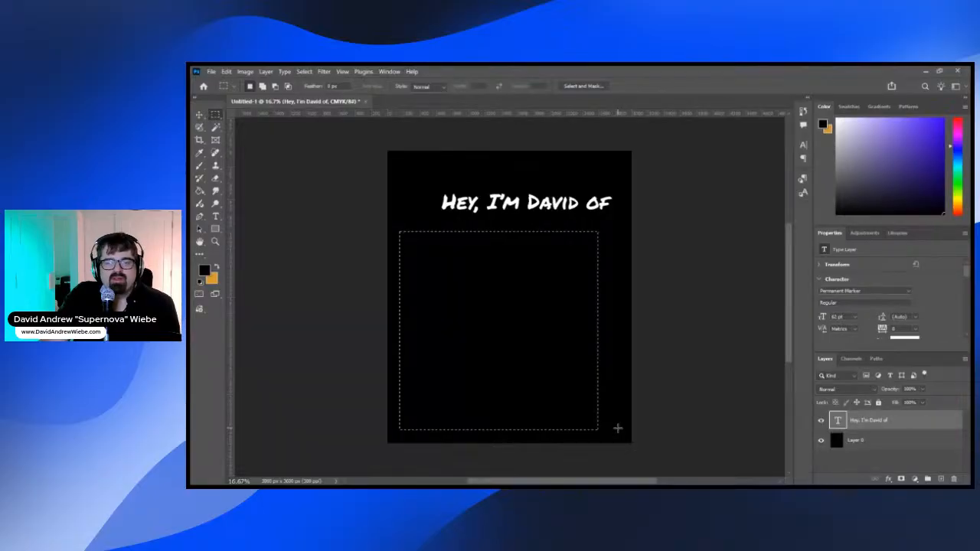
left_click(941, 479)
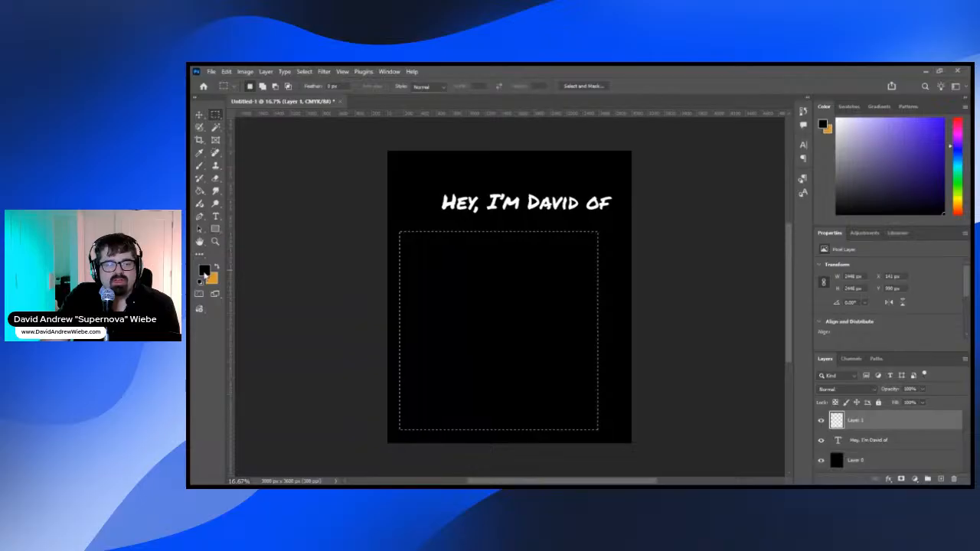
Fill the square selection with white on the new layer and centre the square horizontally on the canvas
key("i")
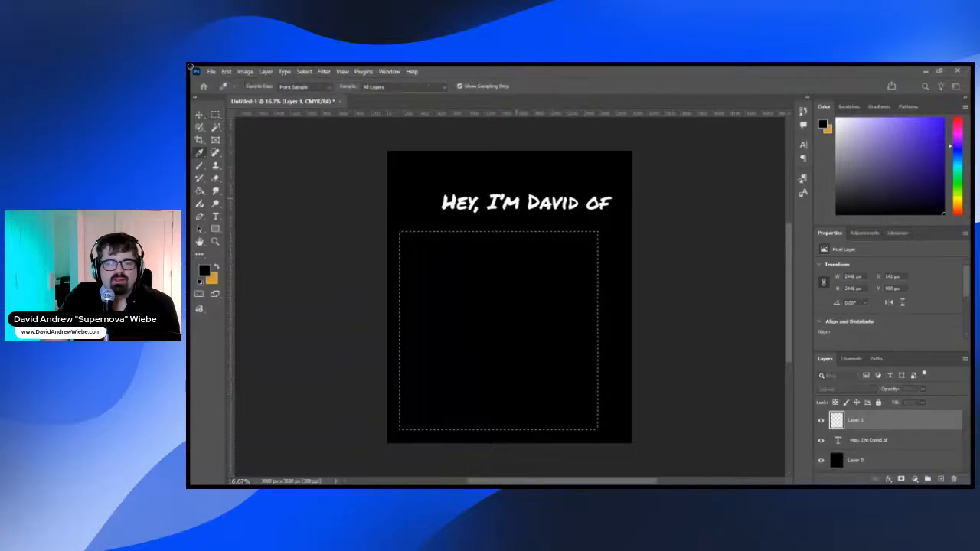
left_click(696, 149)
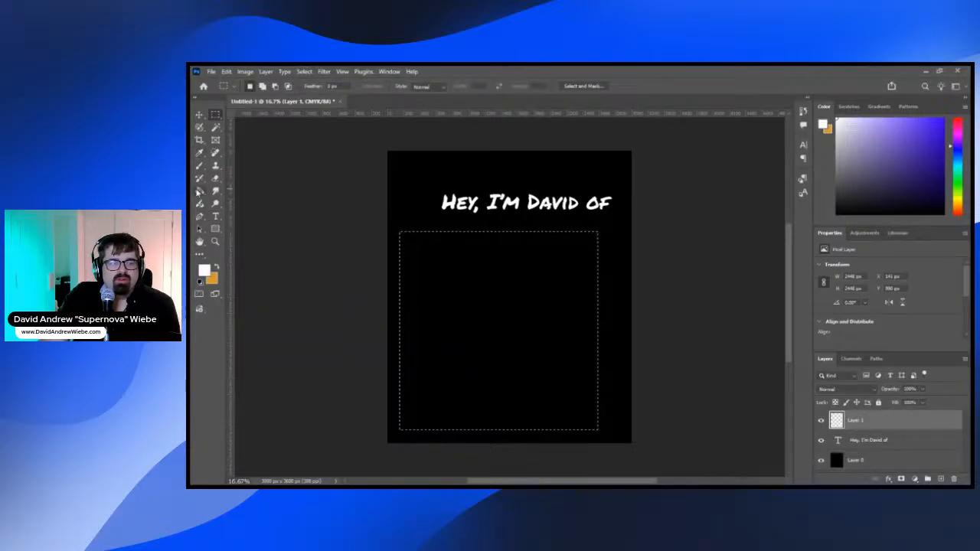
left_click(199, 190)
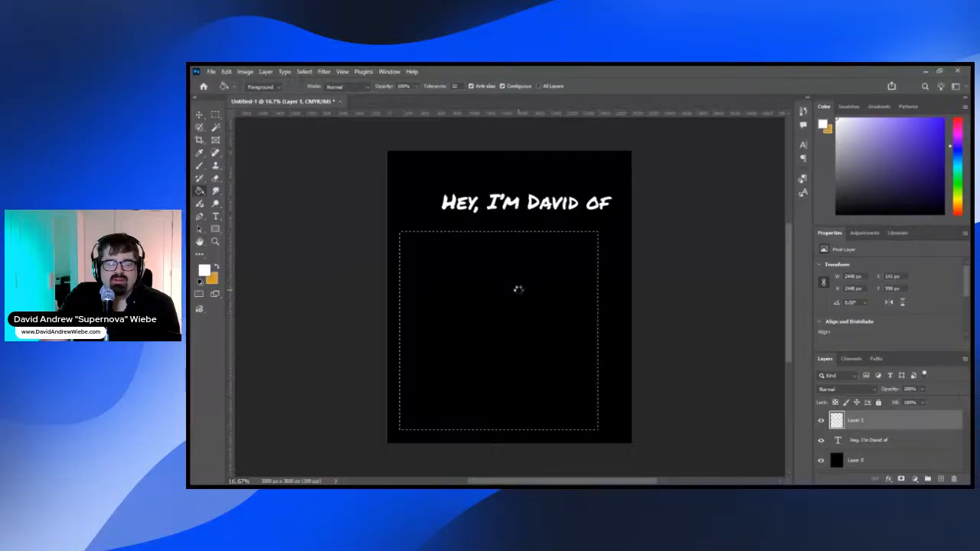
left_click(519, 293)
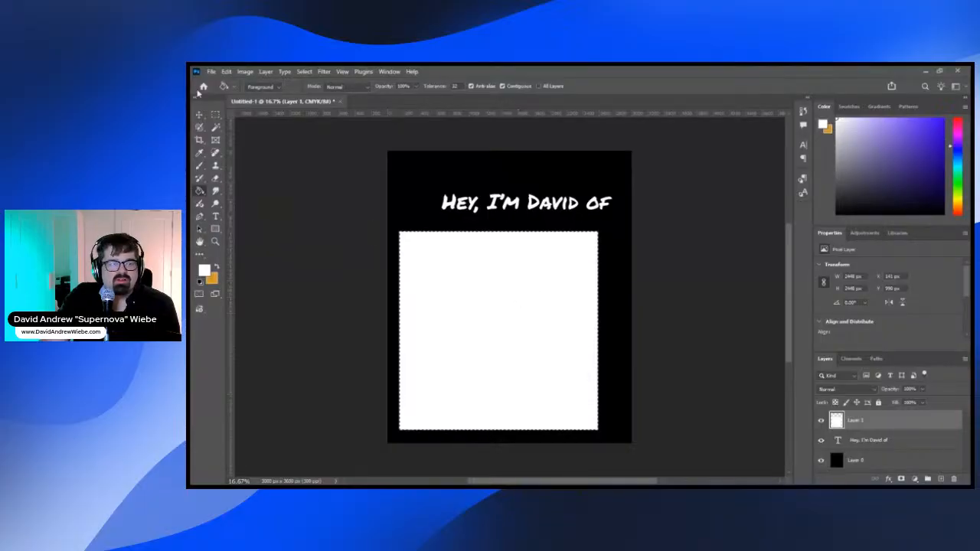
left_click(199, 114)
mouse_move(490, 276)
left_mouse_down()
mouse_move(498, 280)
mouse_move(494, 239)
mouse_move(493, 277)
left_mouse_up()
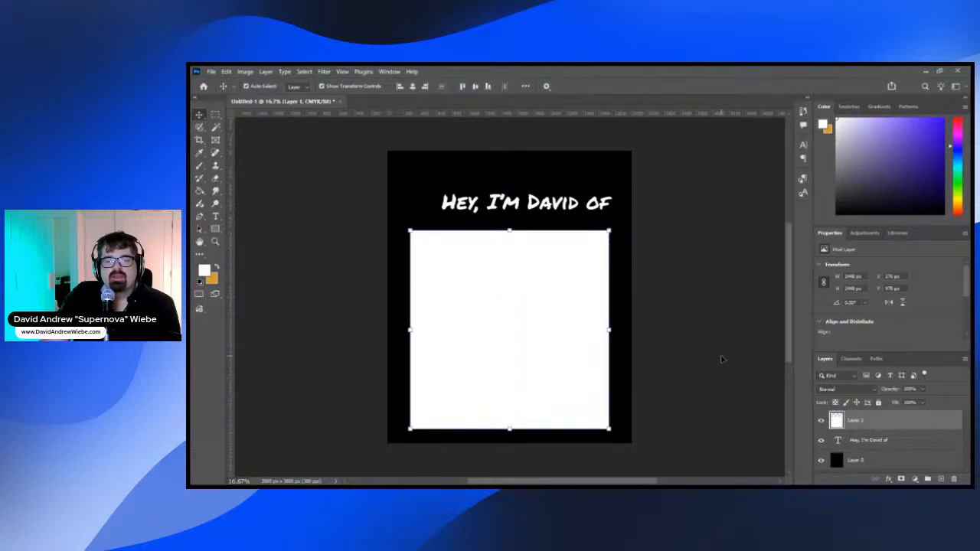
Make a square selection about 2256 px wide just inside the white square's edges and add another layer
left_click(216, 114)
left_click_drag(411, 231, 610, 428)
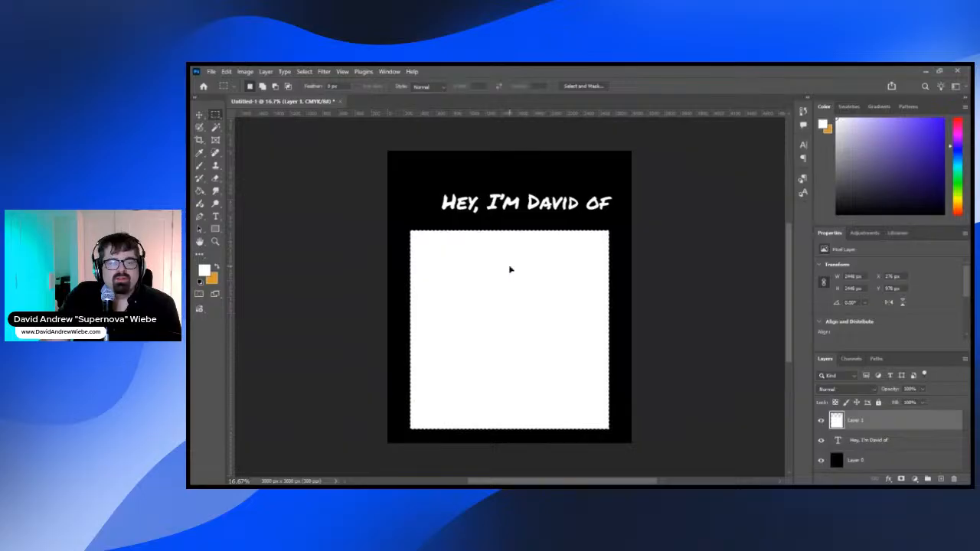
left_click(510, 269)
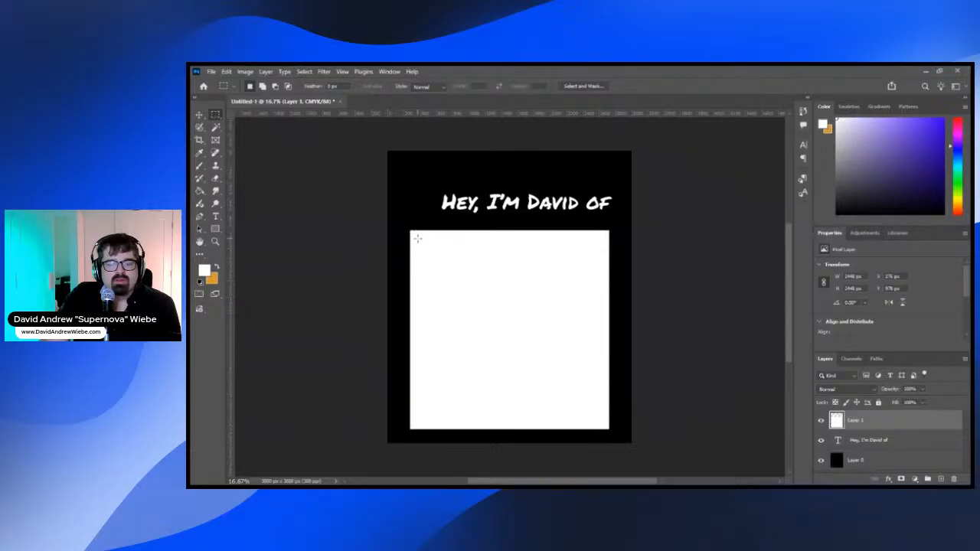
left_click_drag(417, 239, 601, 419)
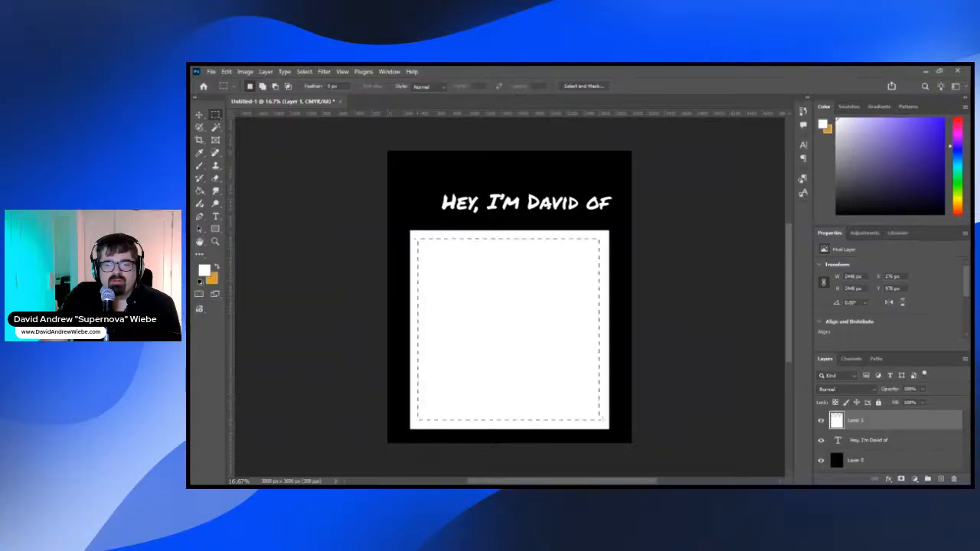
key("ctrl+j")
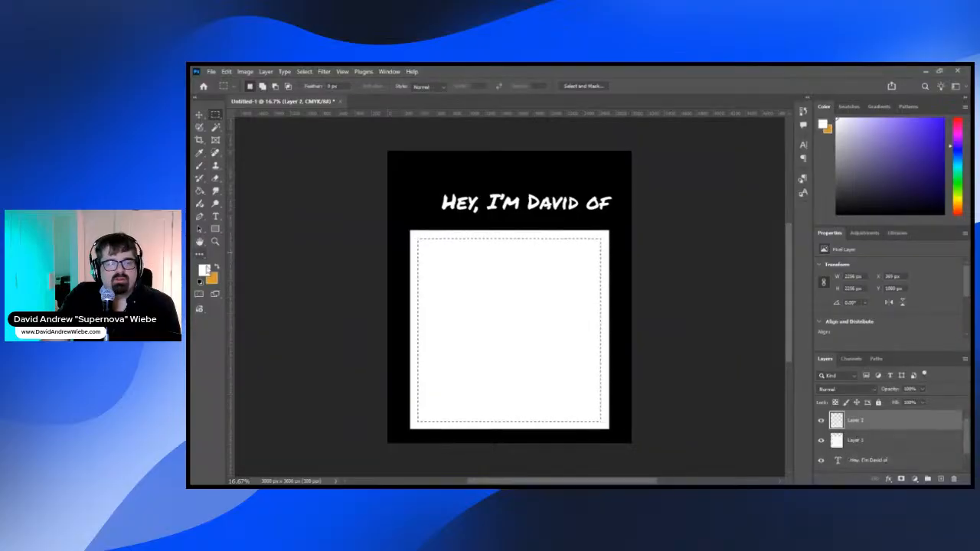
Set the foreground colour to black and fill the inner square selection with it
left_click(617, 237)
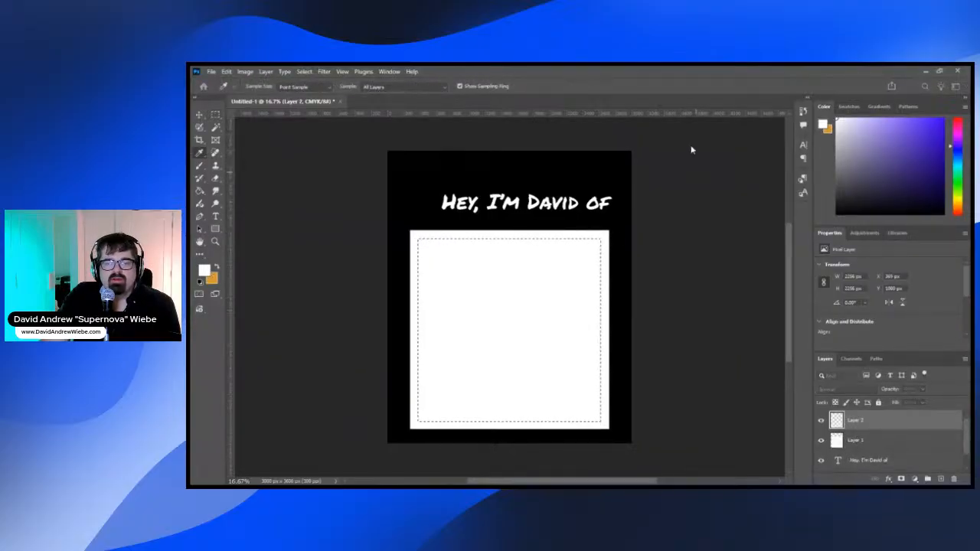
key("m")
left_click(200, 191)
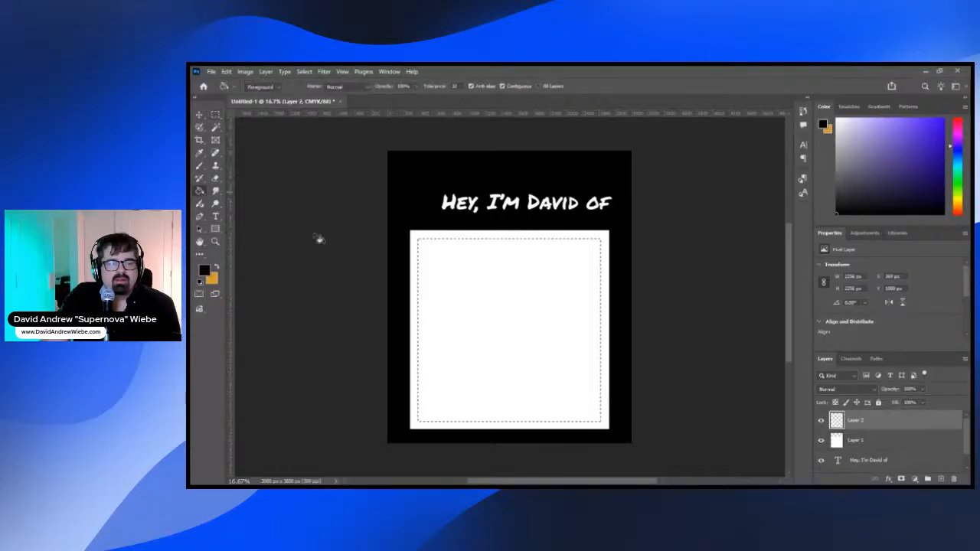
left_click(484, 320)
Move the black square so that it sits centred inside the white square as an even frame
key("v")
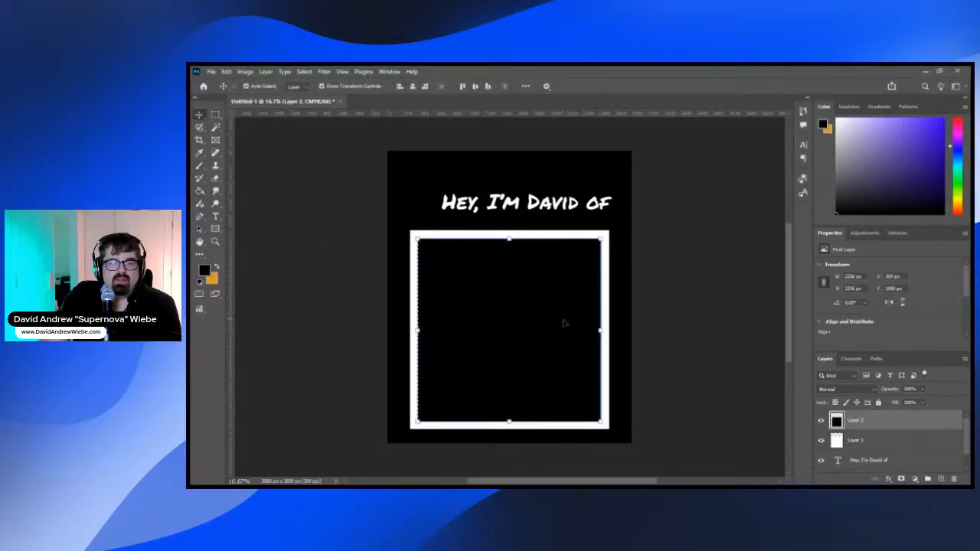
mouse_move(564, 321)
left_mouse_down()
mouse_move(538, 326)
mouse_move(539, 340)
mouse_move(539, 330)
left_mouse_up()
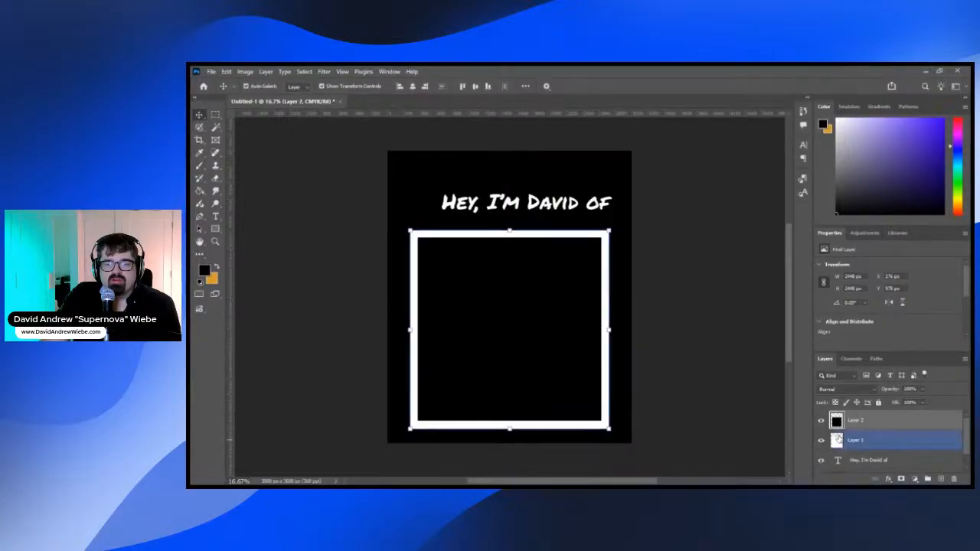
mouse_move(516, 332)
left_mouse_down()
mouse_move(517, 353)
mouse_move(517, 343)
left_mouse_up()
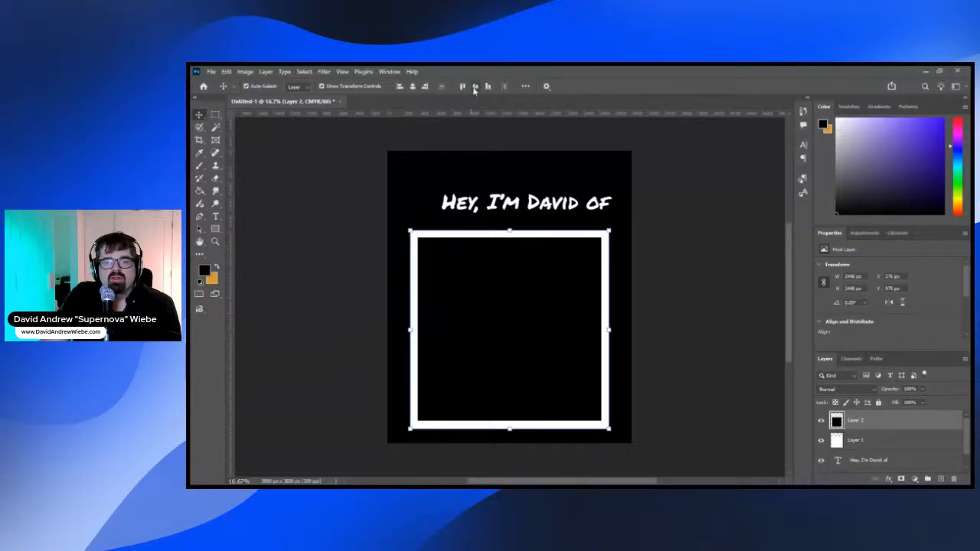
Cut the inner square's area out of the white square's layer and hide the black square's layer
left_click(838, 438)
left_click(837, 429)
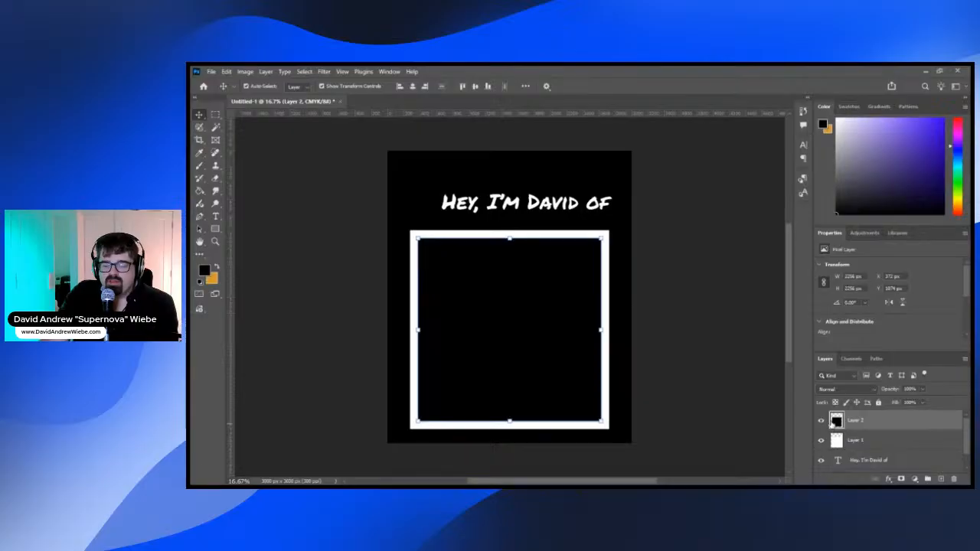
key("Delete")
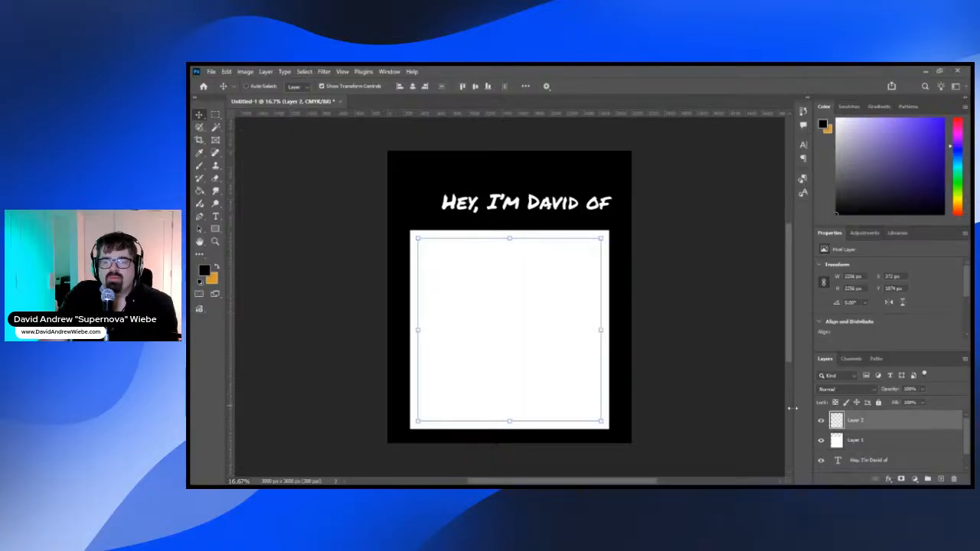
key("ctrl+z")
left_click(837, 443)
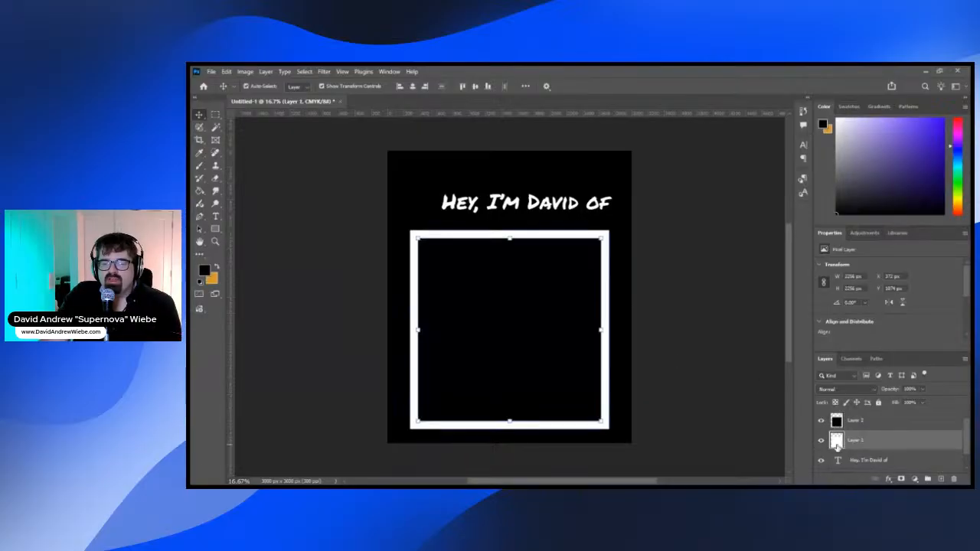
left_click(836, 444, "ctrl")
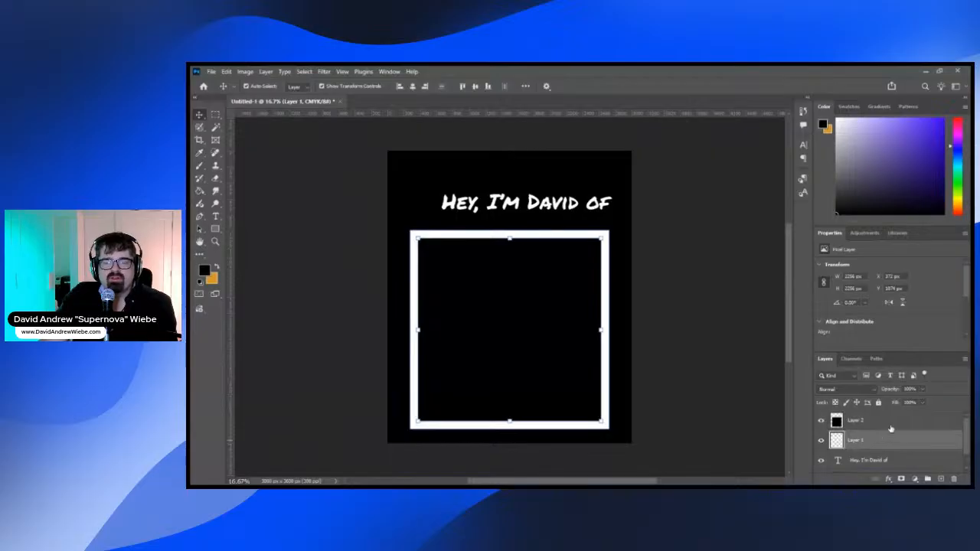
left_click(828, 426)
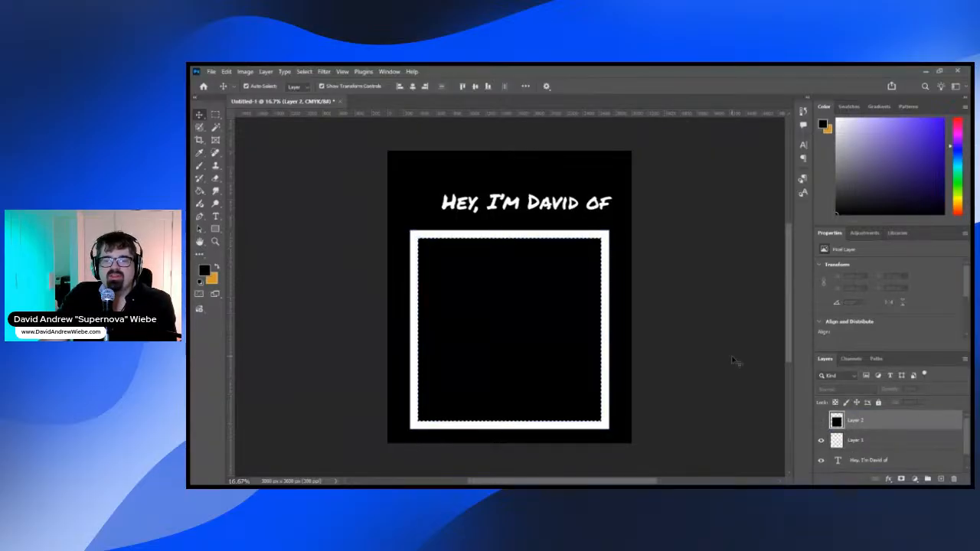
key("ctrl+d")
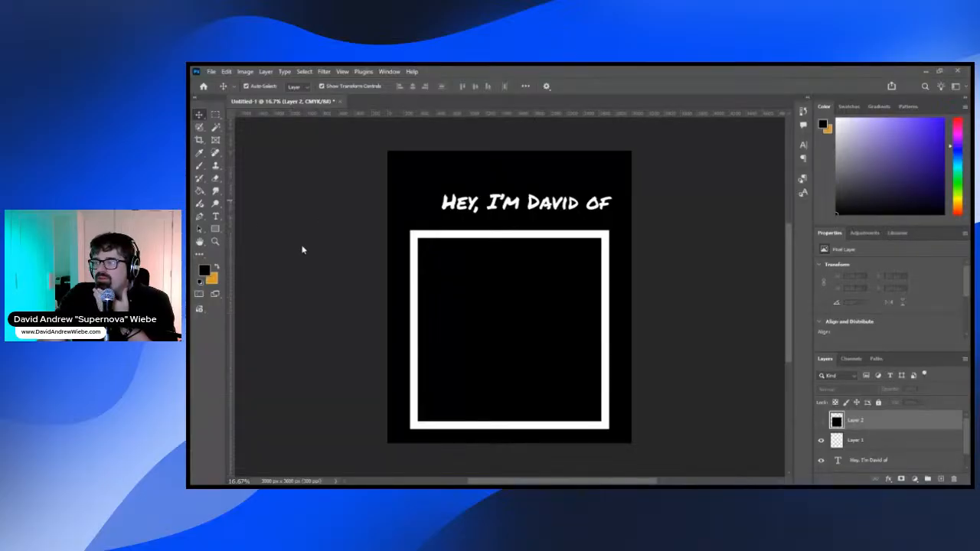
Add a placeholder text layer over the frame and set its font to League Spartan Bold
left_click(218, 217)
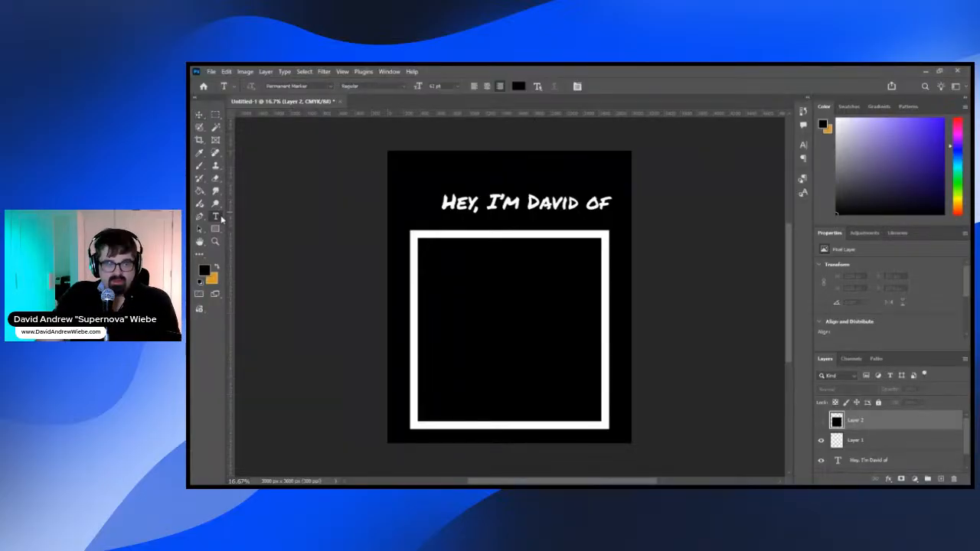
left_click(471, 283)
left_click(411, 280)
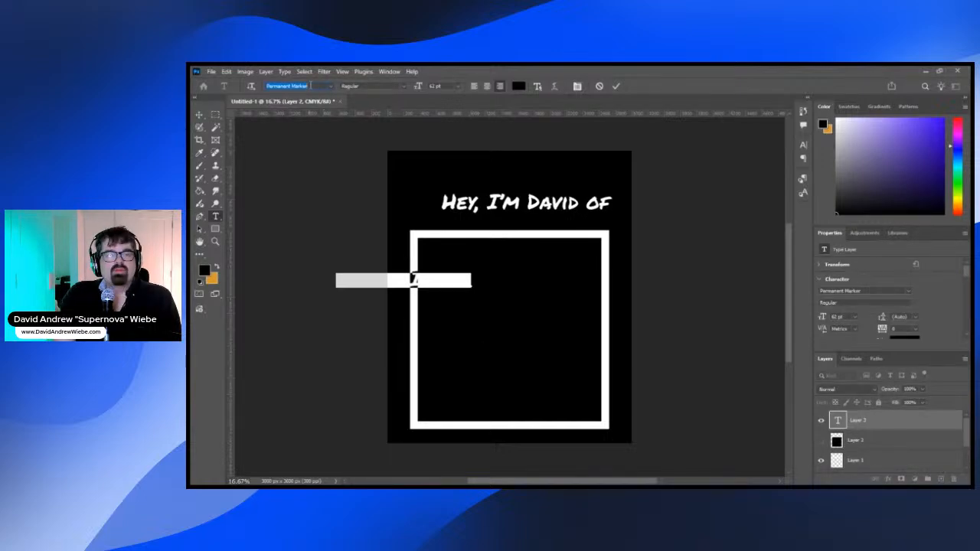
type("ba")
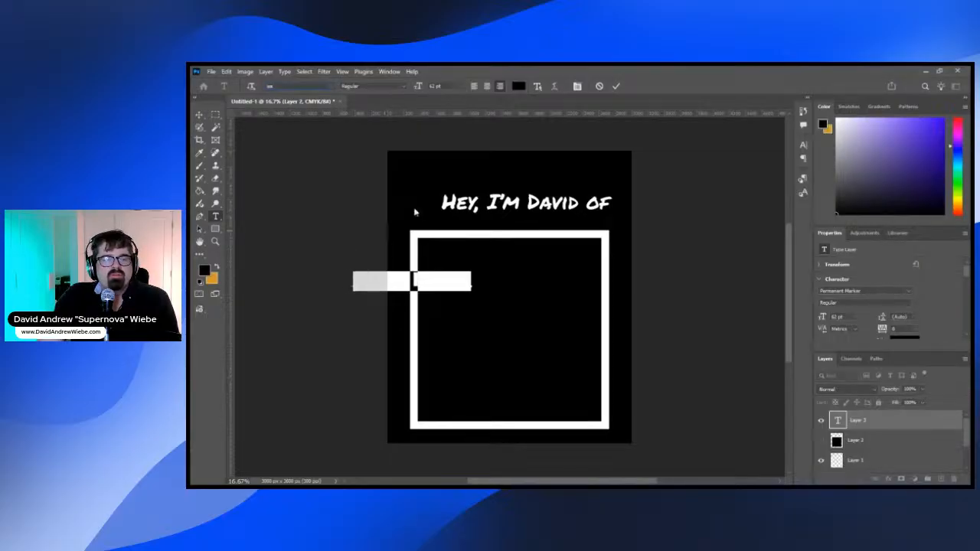
Colour the placeholder text white, sampled from the artwork, and move it inside the upper part of the frame
left_click(200, 115)
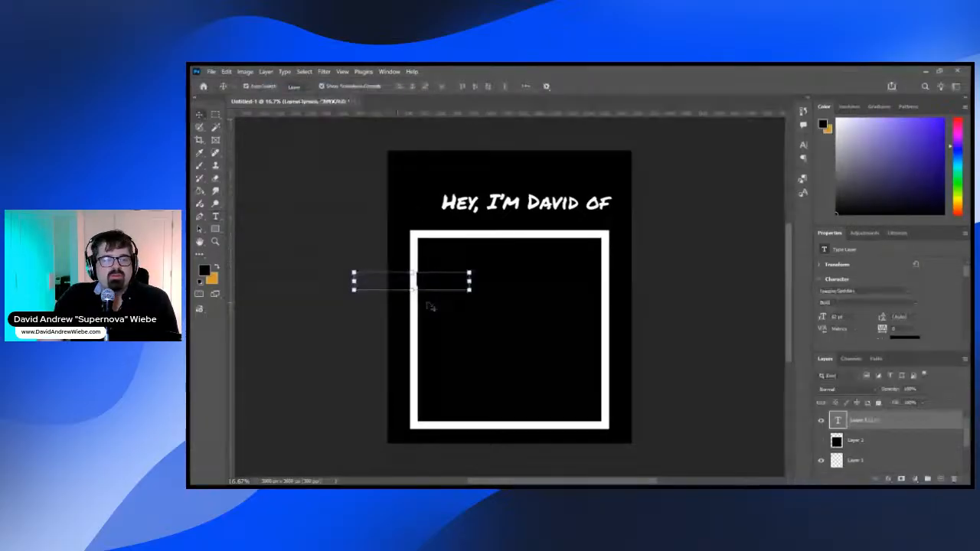
left_click(200, 153)
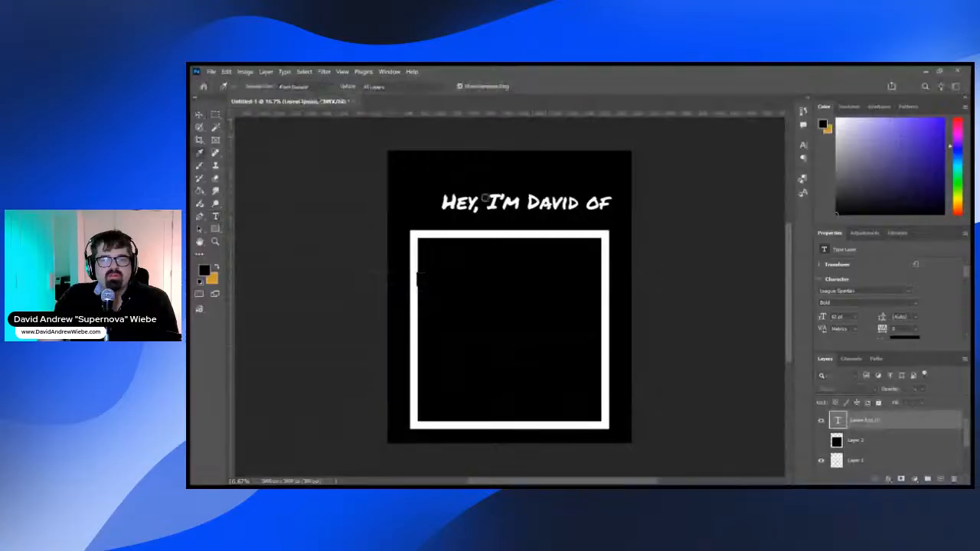
key("t")
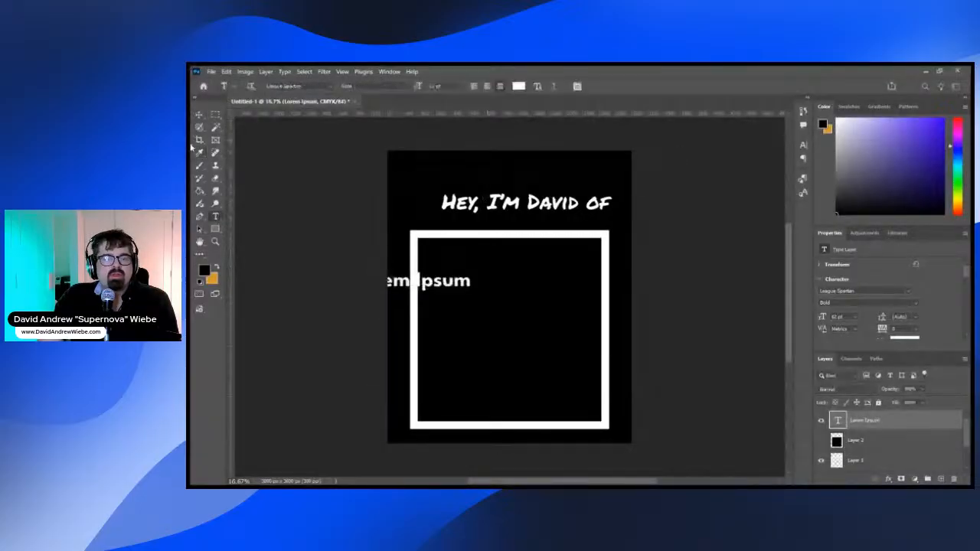
left_click(199, 114)
left_click_drag(448, 282, 550, 277)
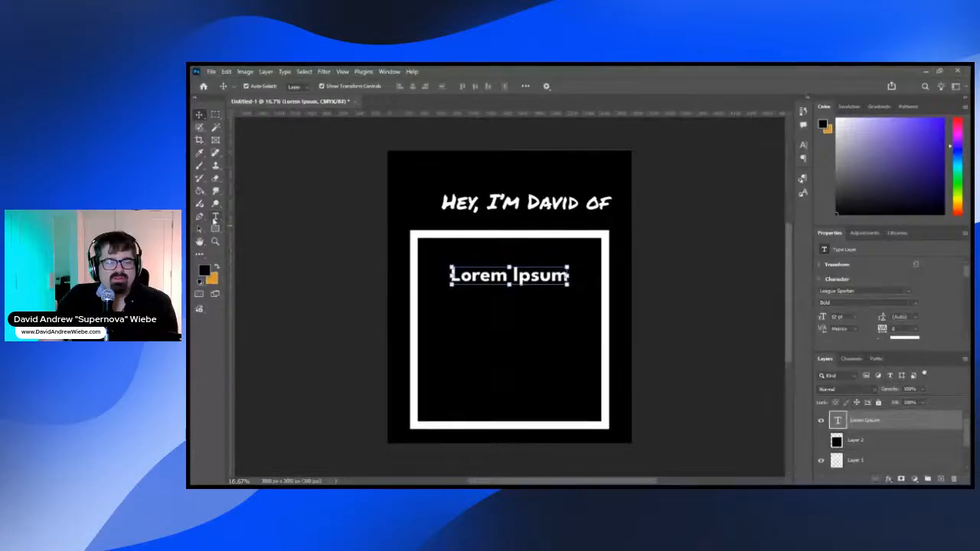
Replace the placeholder text with "Indie", "Career" and "Formula" on three separate lines
left_click(215, 219)
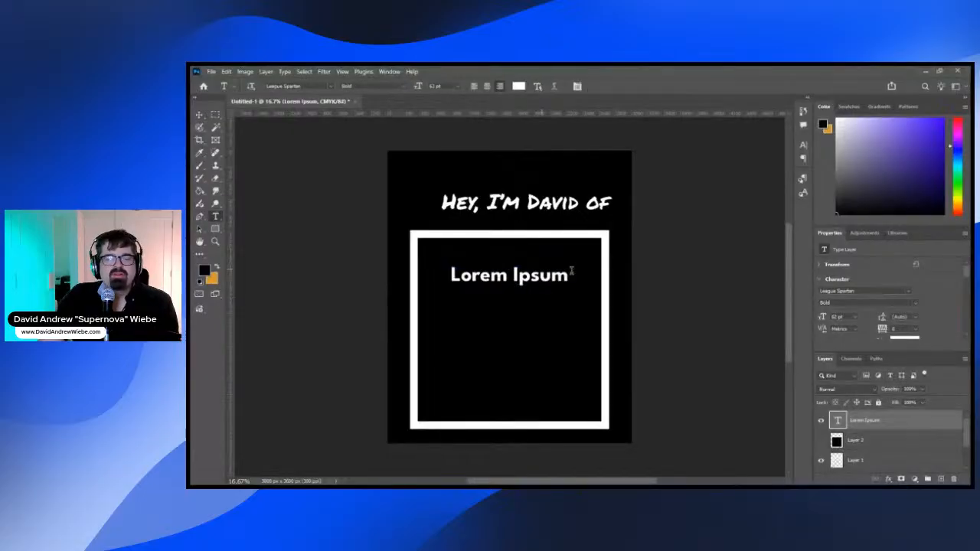
left_click(571, 271)
key("ctrl+a")
key("BackSpace")
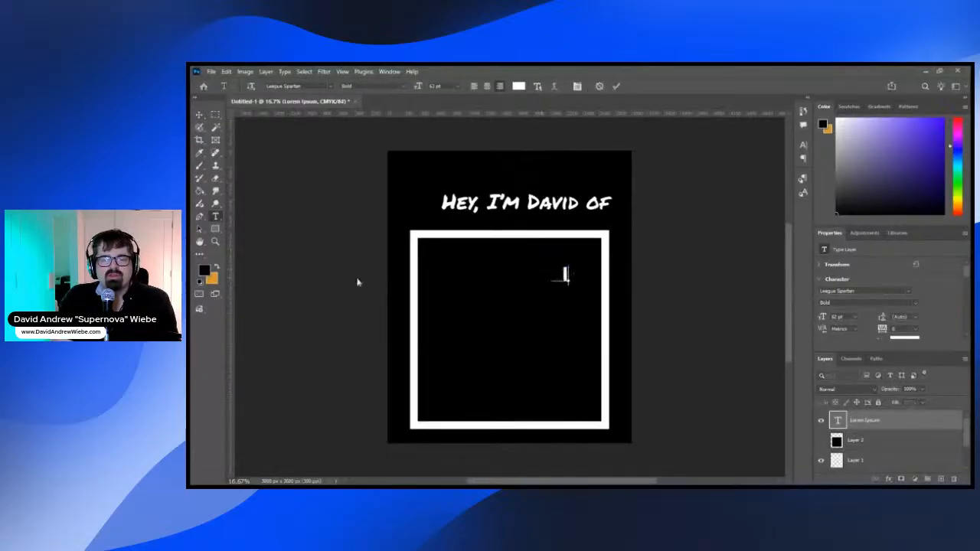
type("Indie")
key("Return")
type("C")
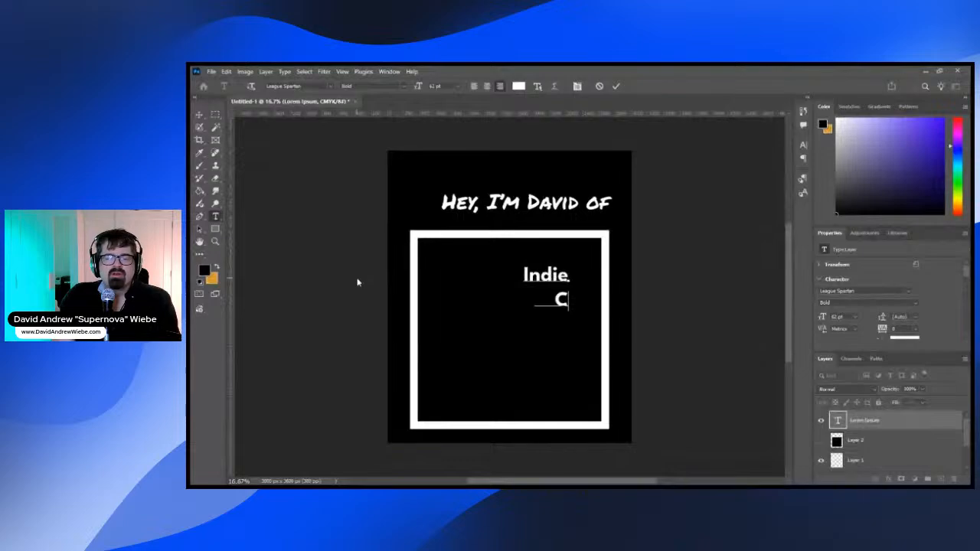
type("areer")
key("Return")
type("Formula")
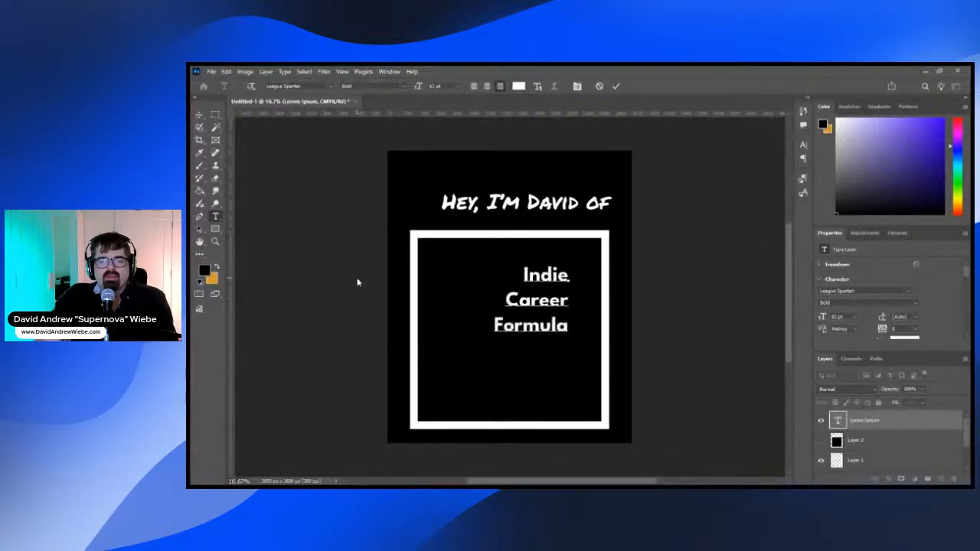
Centre-align the three text lines and move the block to the horizontal middle of the frame
key("ctrl+a")
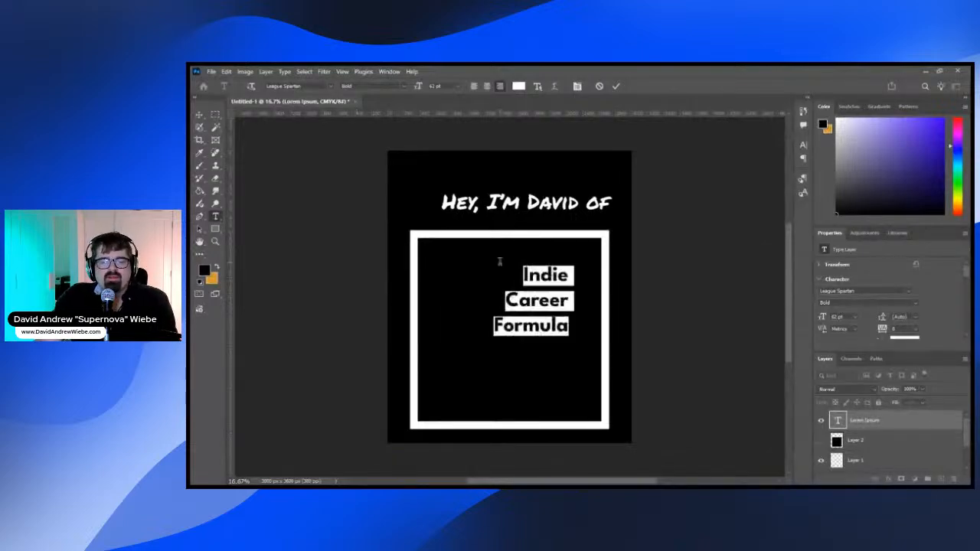
left_click(486, 87)
left_click(204, 115)
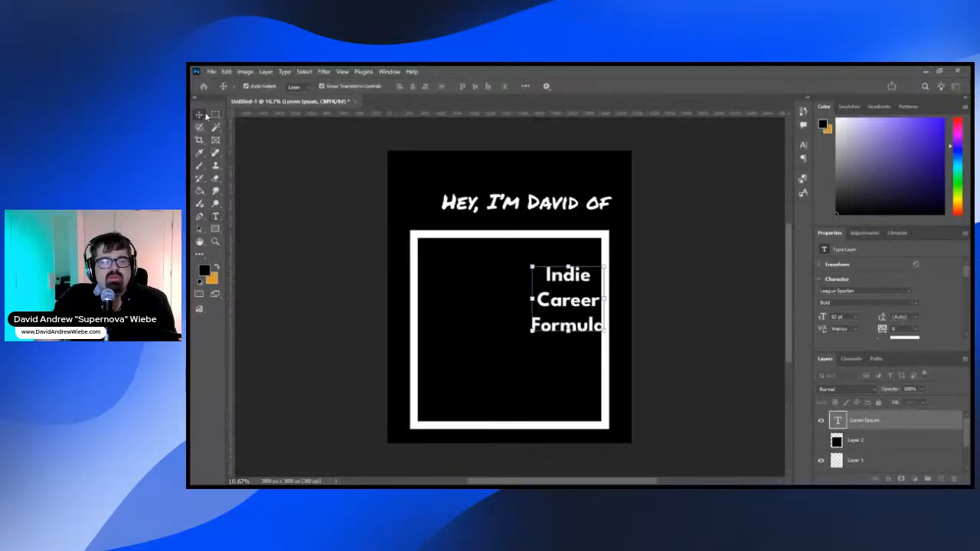
left_click_drag(585, 309, 527, 306)
Enlarge the three-line text to 140 pt and retype it in capitals as INDIE, CAREER, FORMULA
key("t")
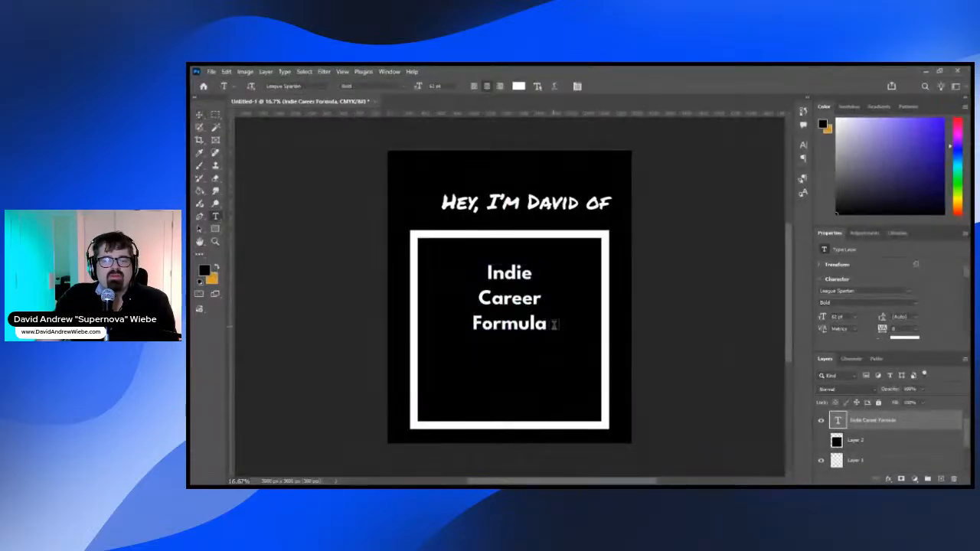
left_click_drag(550, 324, 470, 263)
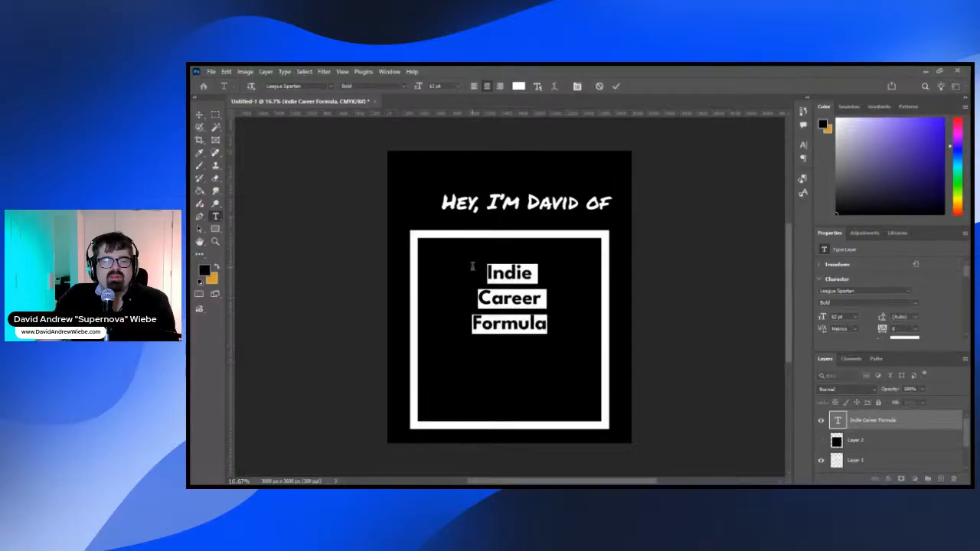
left_click(460, 87)
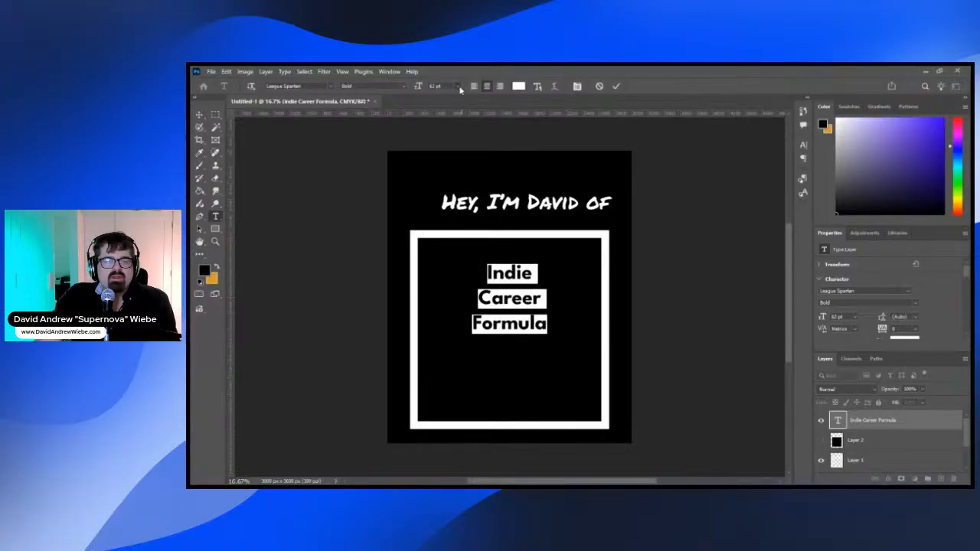
left_click(456, 234)
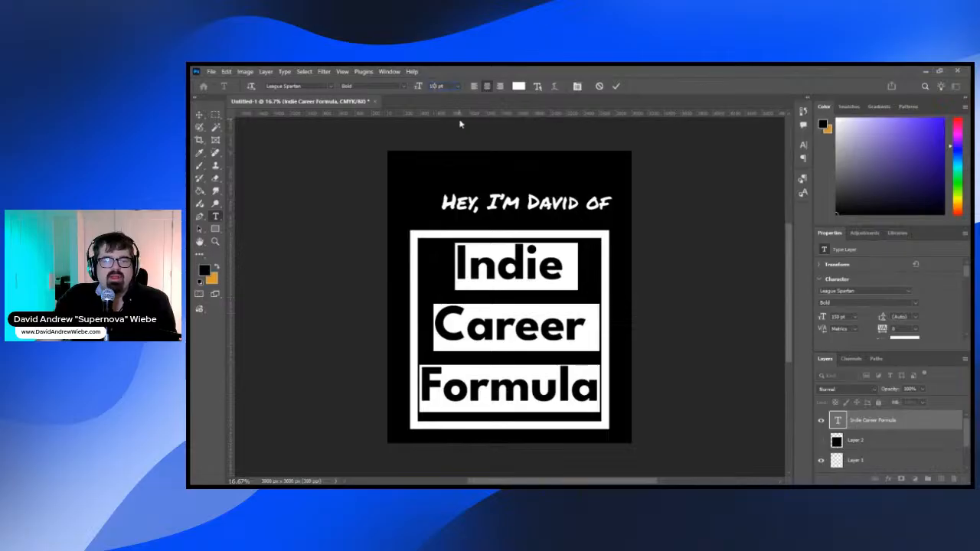
key("Down")
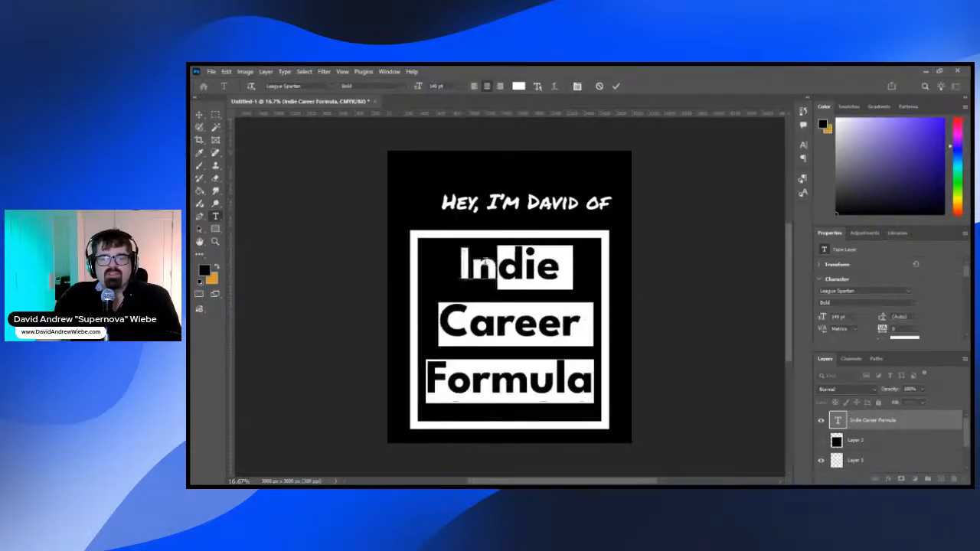
type("INDIE")
key("Return")
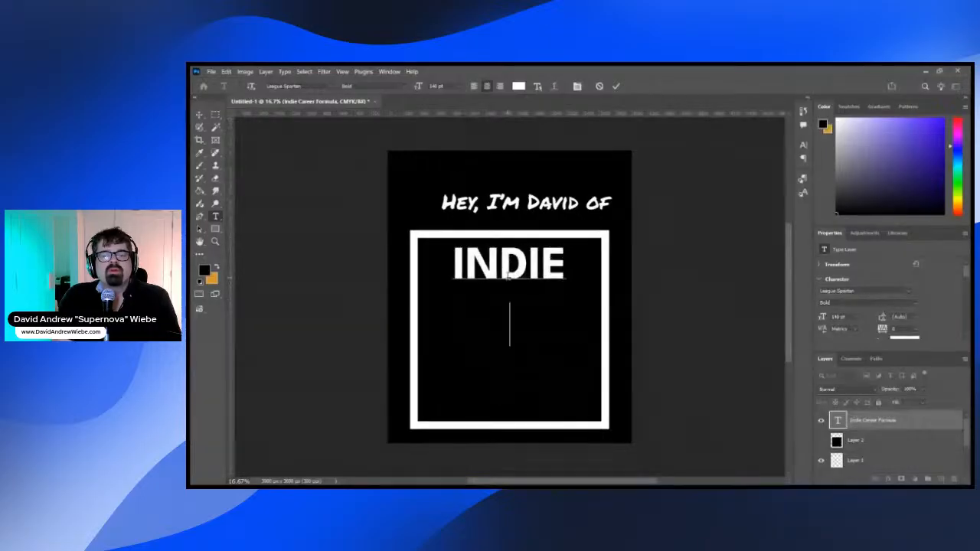
type("CAREER")
key("Return")
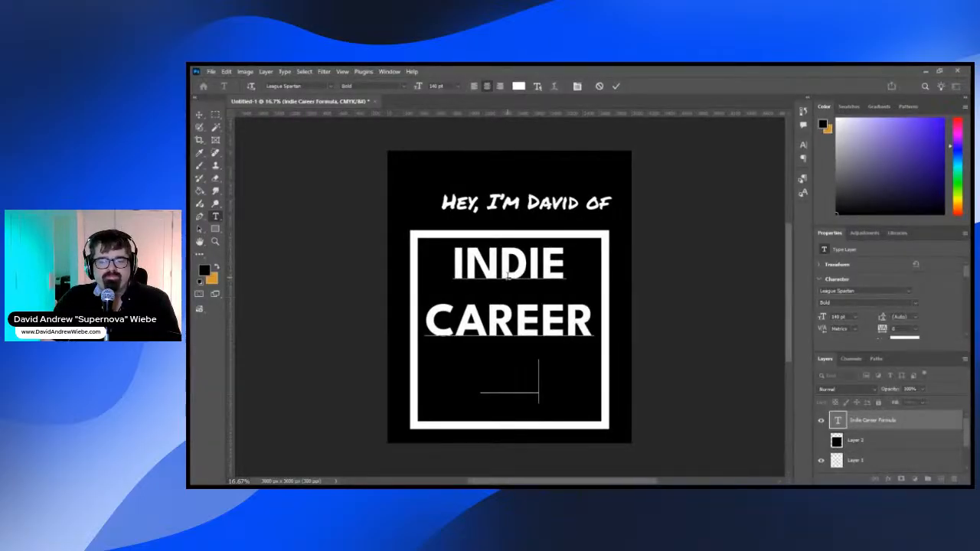
type("FORMULA")
Set the size of all three capitalised lines to 110 pt so they fit inside the frame
key("ctrl+a")
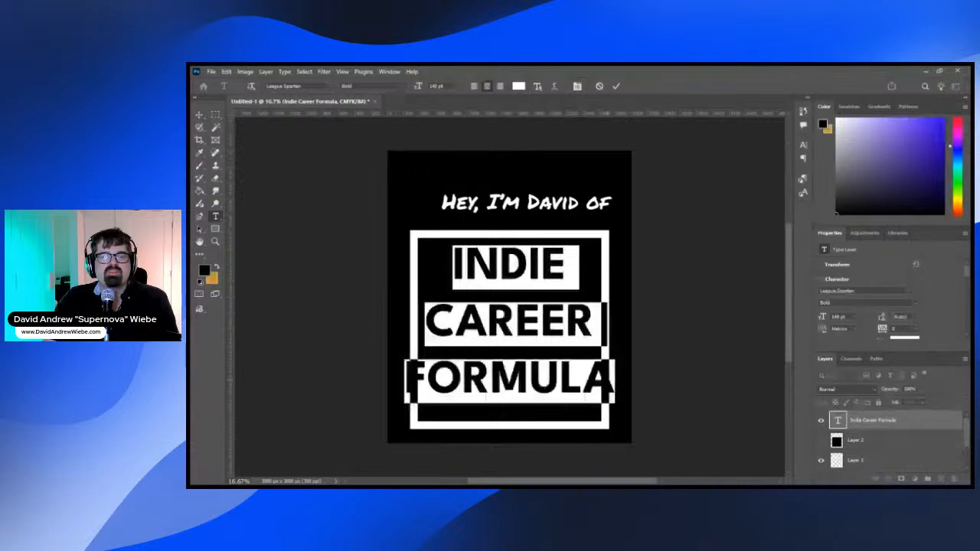
key("shift+Down")
key("shift+Up")
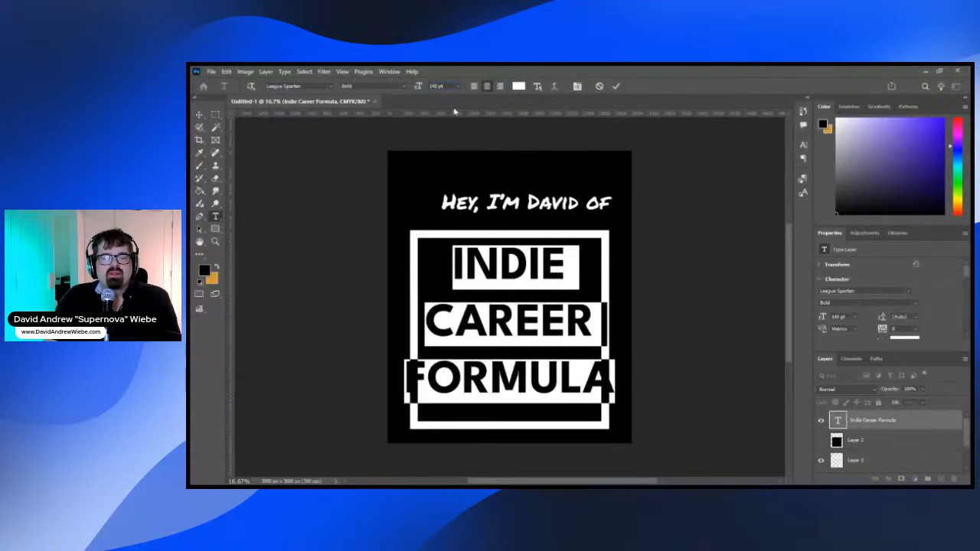
key("shift+Down")
key("shift+Down")
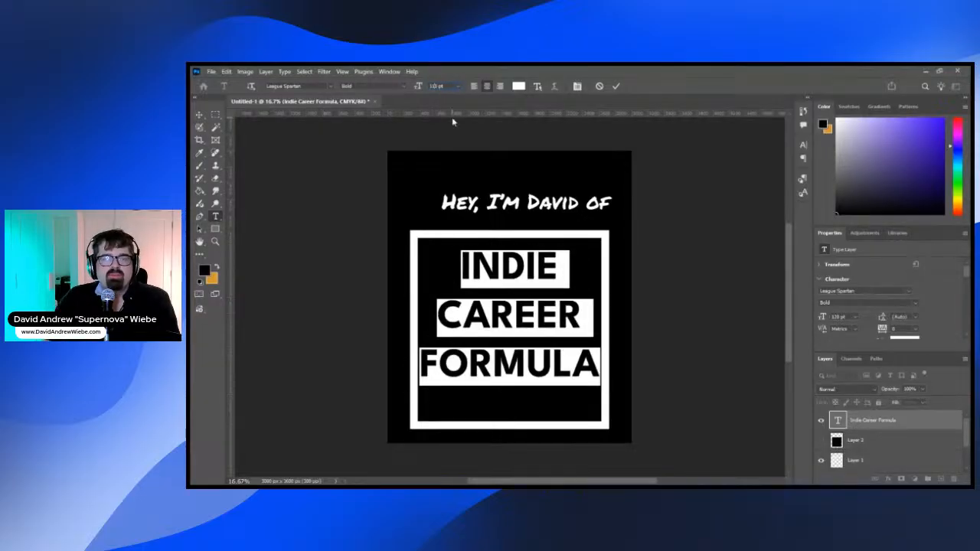
key("shift+Down")
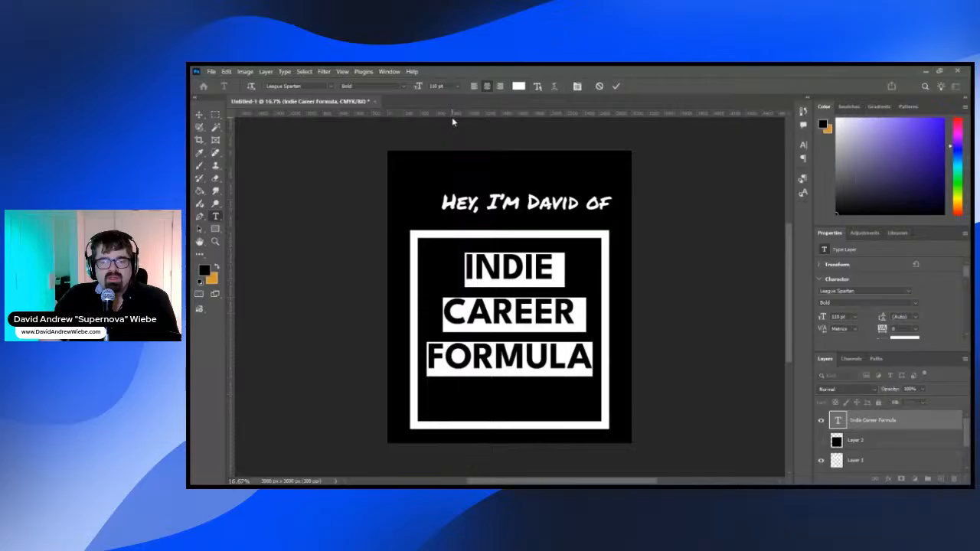
Centre the INDIE CAREER FORMULA text horizontally and vertically within the white frame, using the frame's outline as the selection
left_click(199, 116)
mouse_move(533, 278)
left_mouse_down()
mouse_move(533, 298)
mouse_move(530, 290)
left_mouse_up()
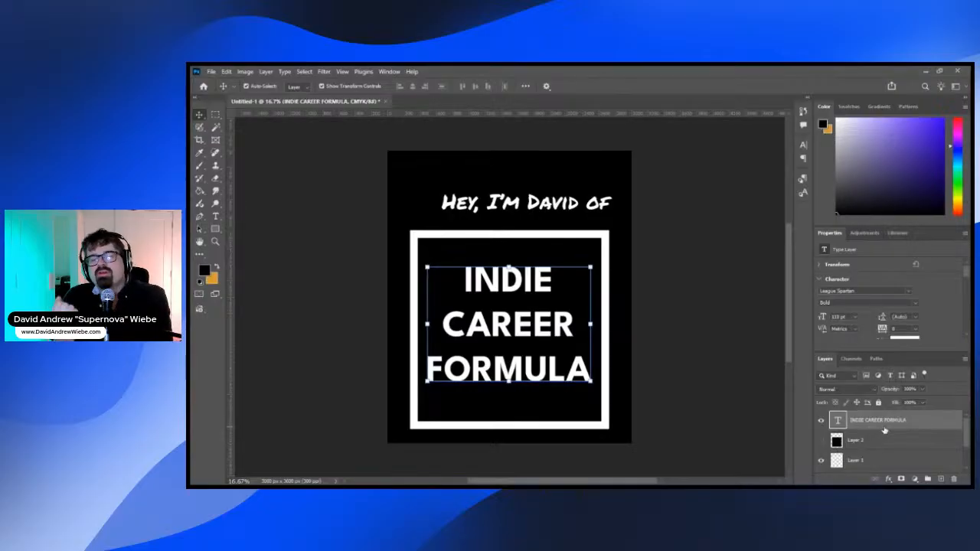
left_click(838, 464, "ctrl")
left_click(837, 464)
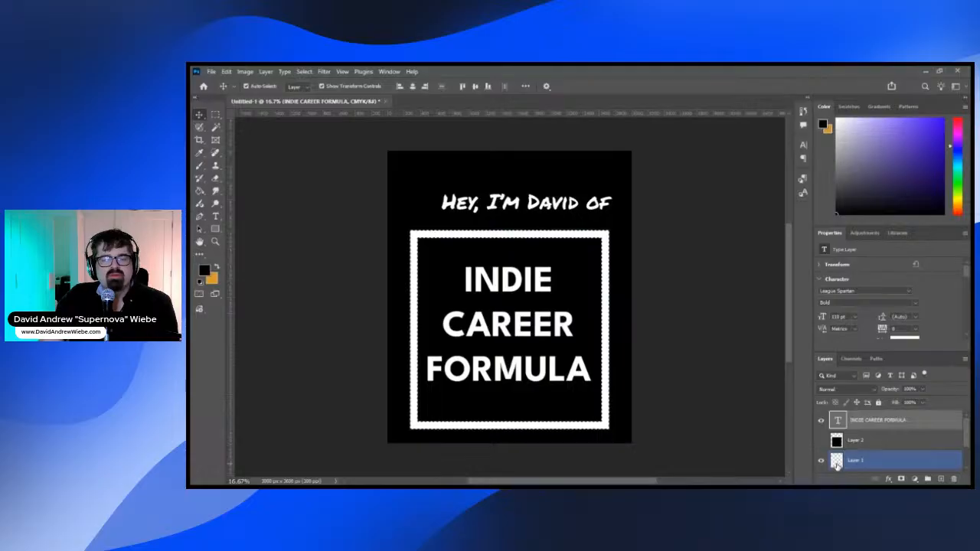
left_click(881, 420)
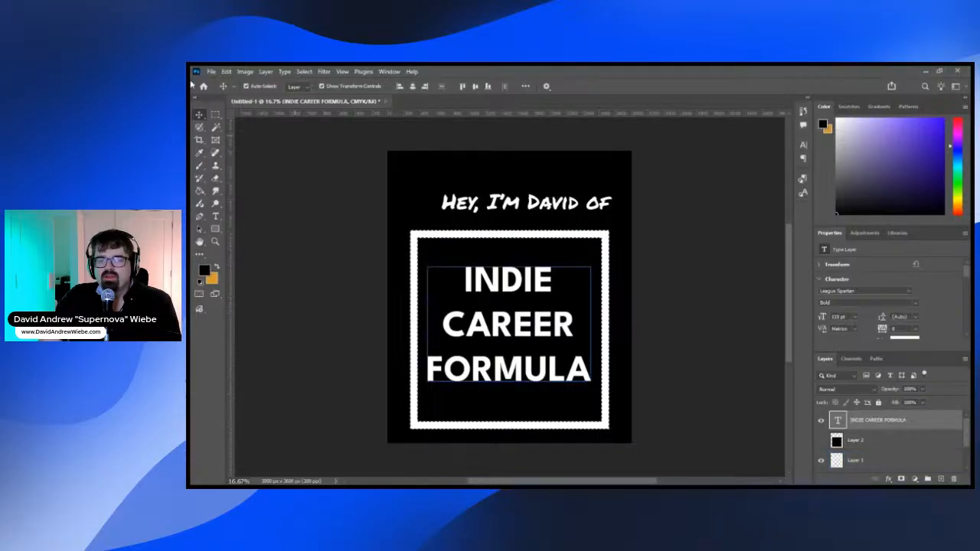
left_click(412, 87)
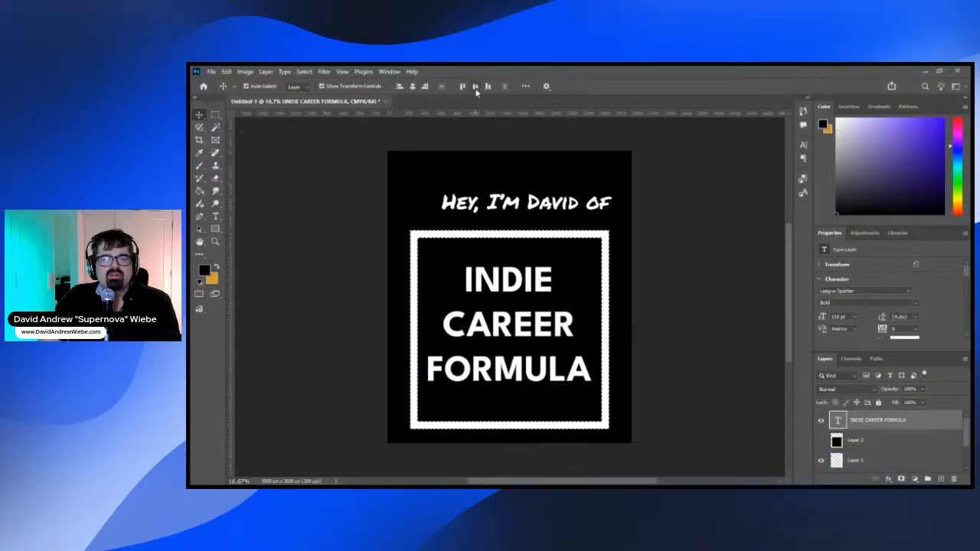
key("ctrl+d")
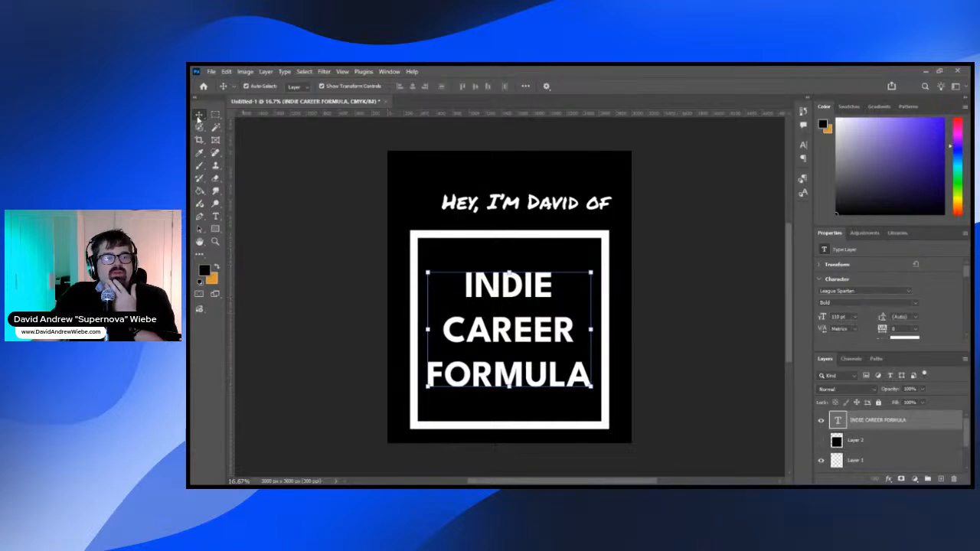
Shift the handwritten greeting so that its end lines up with the outer right edge of the white frame
left_click(582, 206)
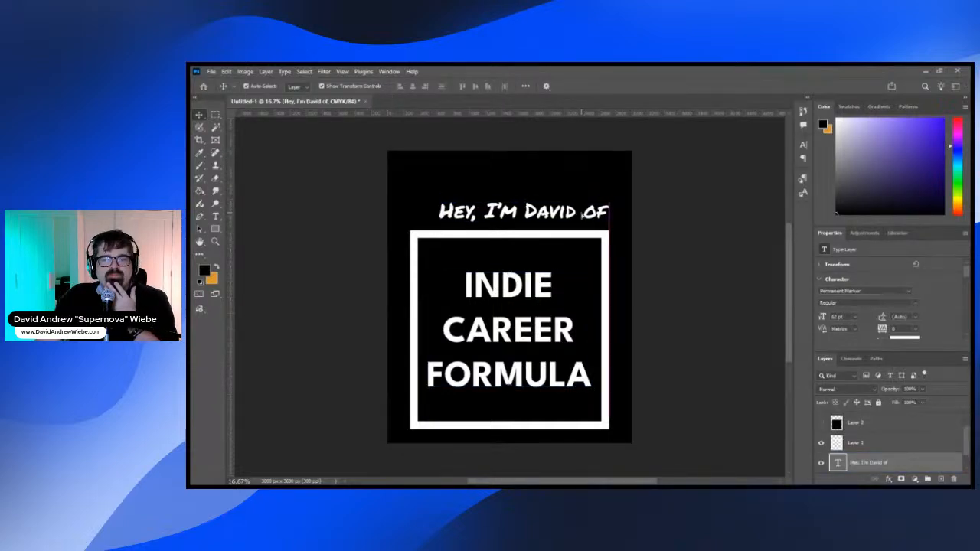
left_click_drag(582, 210, 582, 210)
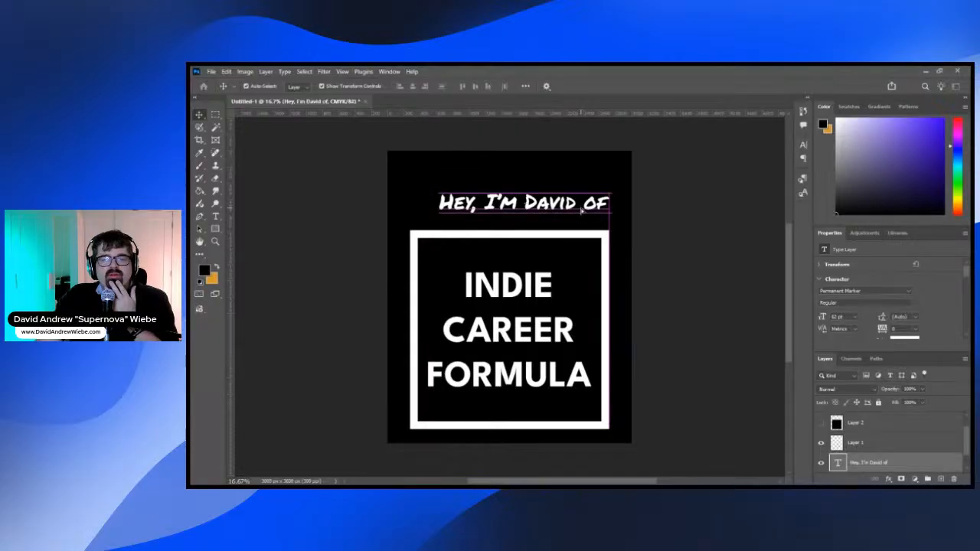
left_click(713, 218)
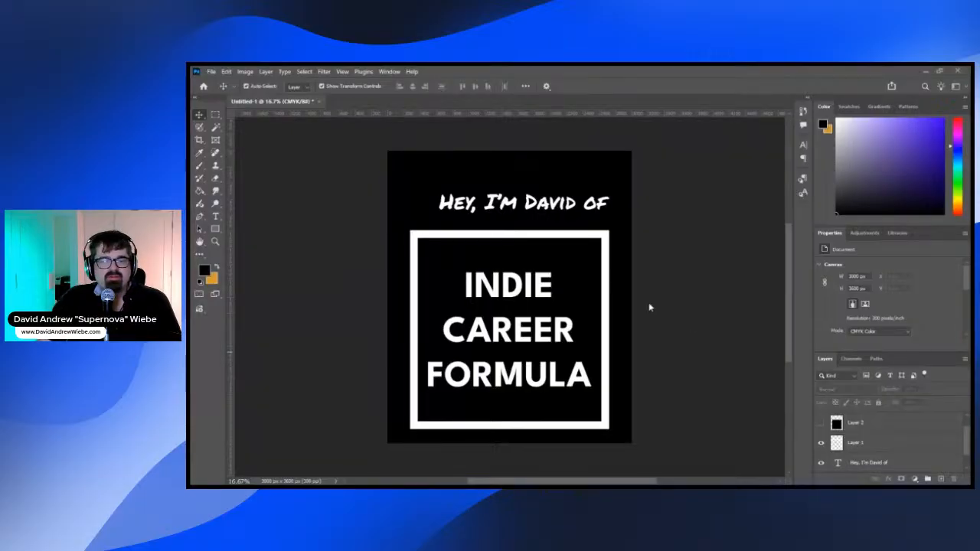
Add a new text layer with the Lorem Ipsum placeholder and position it just above the greeting
left_click(217, 218)
left_click(318, 166)
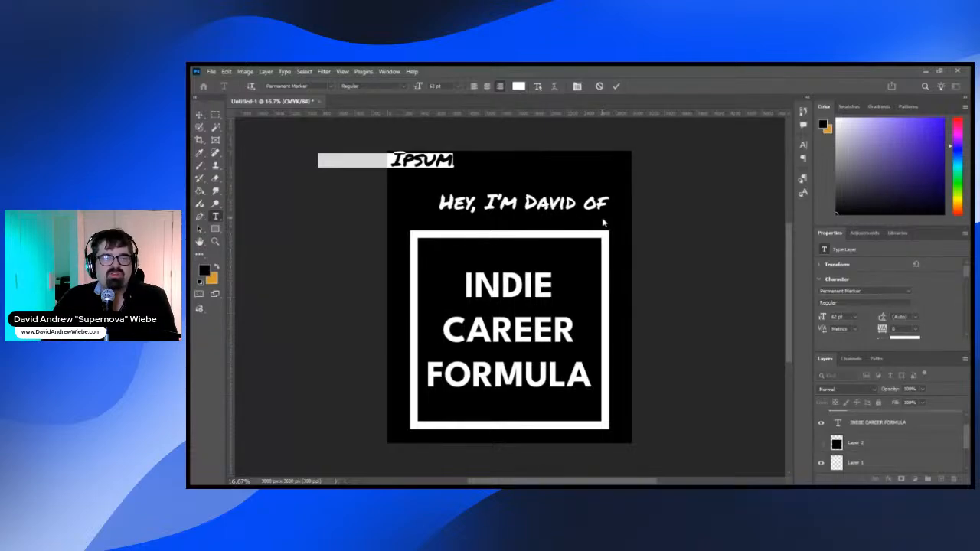
left_click(199, 115)
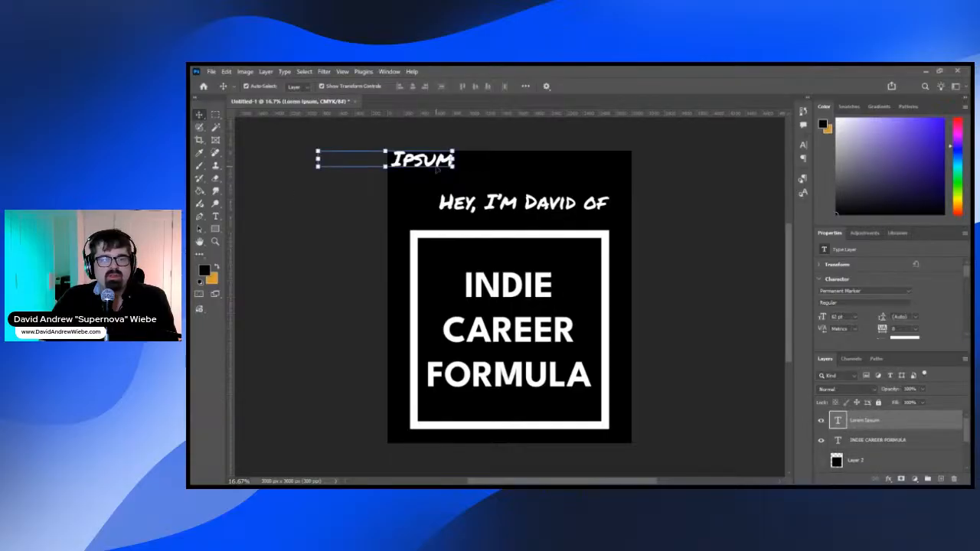
mouse_move(430, 161)
left_mouse_down()
mouse_move(551, 170)
mouse_move(415, 169)
left_mouse_up()
Set the font of the Lorem Ipsum placeholder to Arial Narrow
left_click(215, 219)
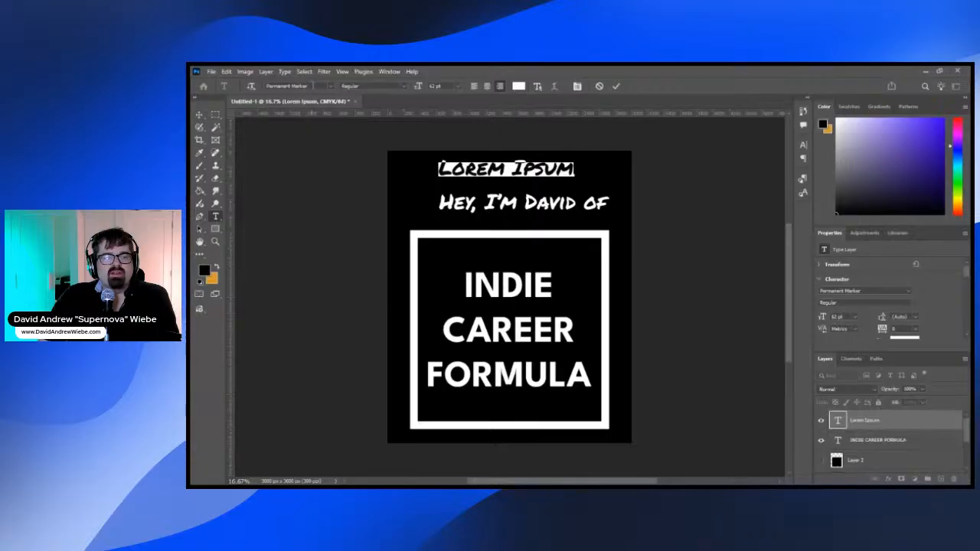
left_click(312, 86)
left_click(333, 87)
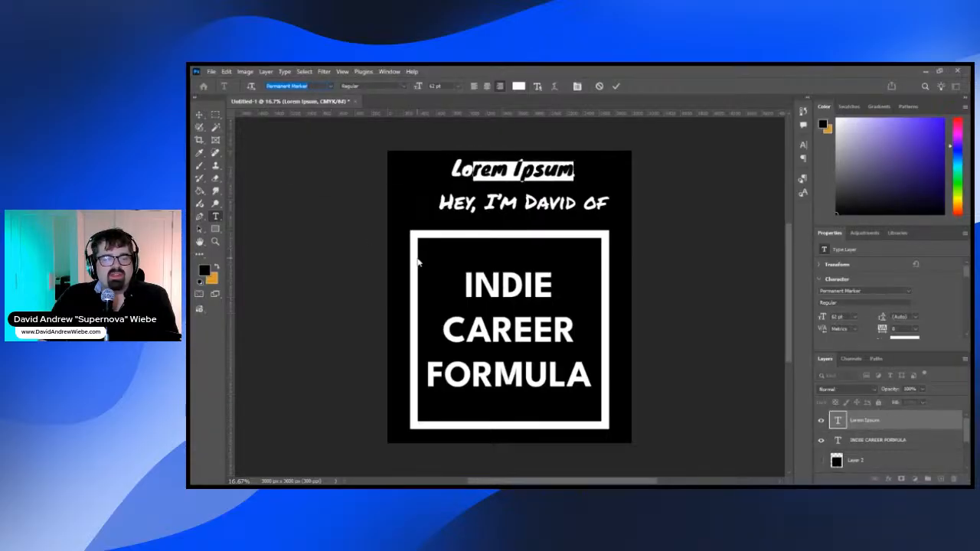
left_click(417, 334)
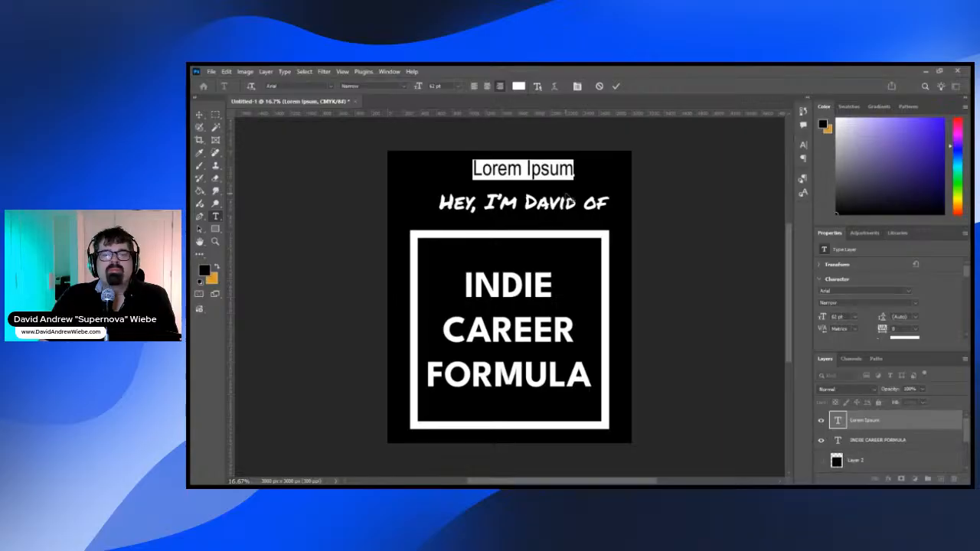
Paste a waving hand emoji at the end of the placeholder text and delete the words Lorem Ipsum
left_click(575, 168)
type(".")
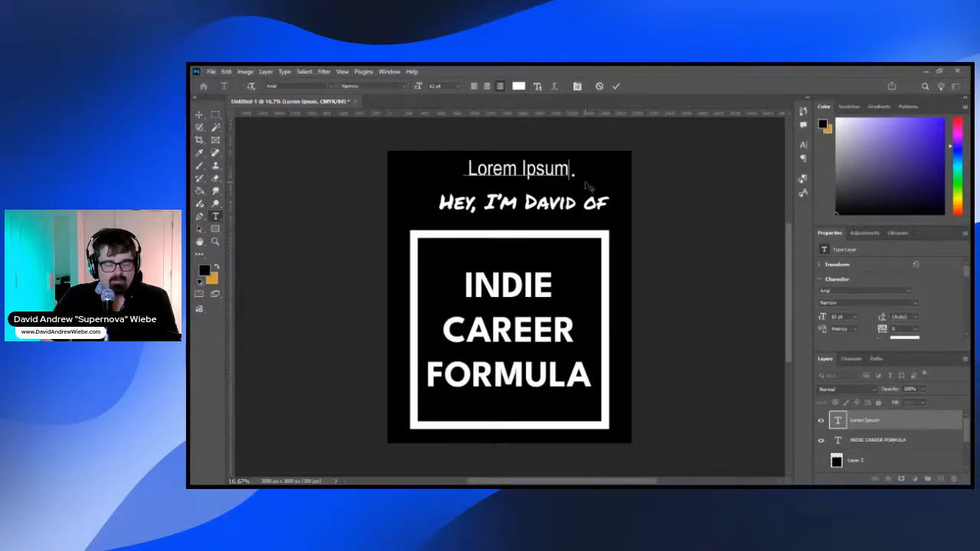
key("ctrl+v")
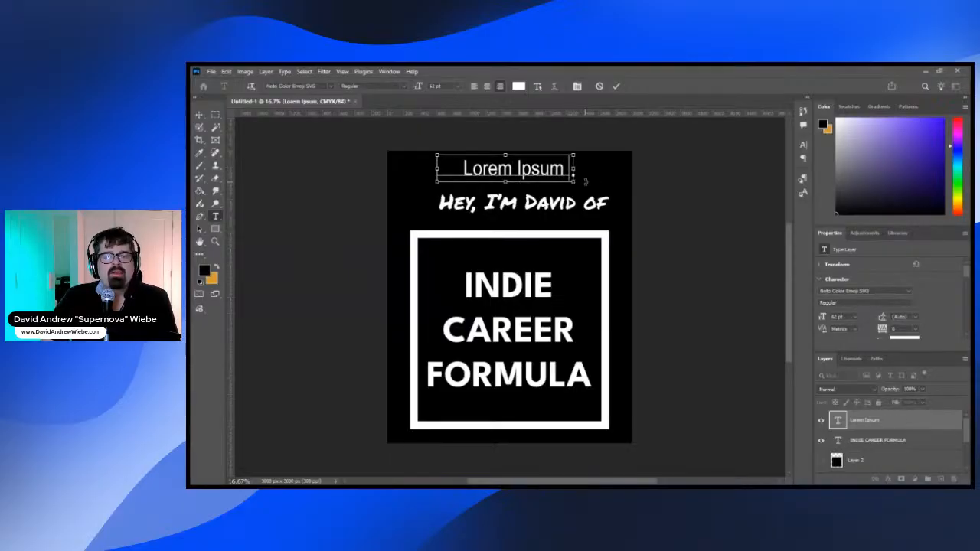
left_click_drag(546, 168, 433, 177)
key("BackSpace")
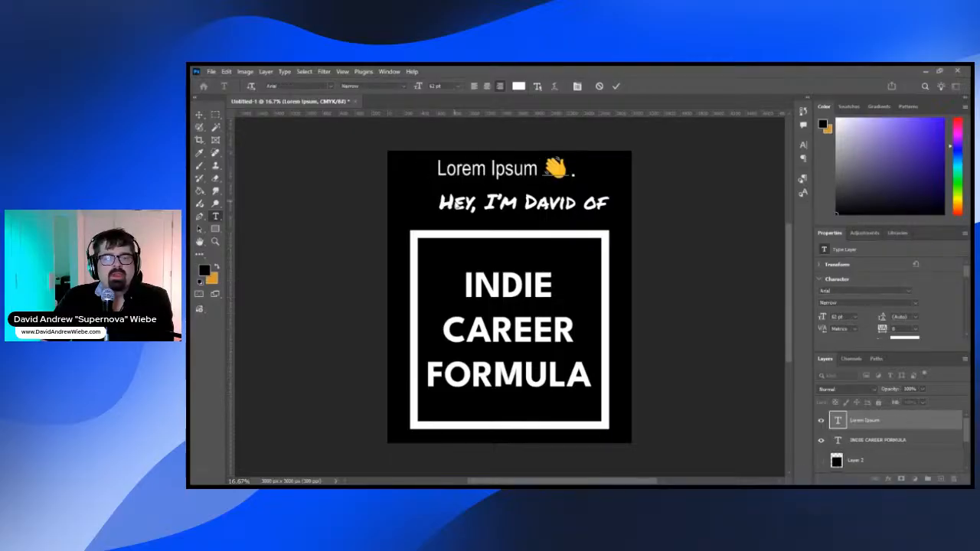
Set the waving hand emoji to 90 pt and place it before the greeting, overlapping the frame's upper-left corner
left_click(200, 115)
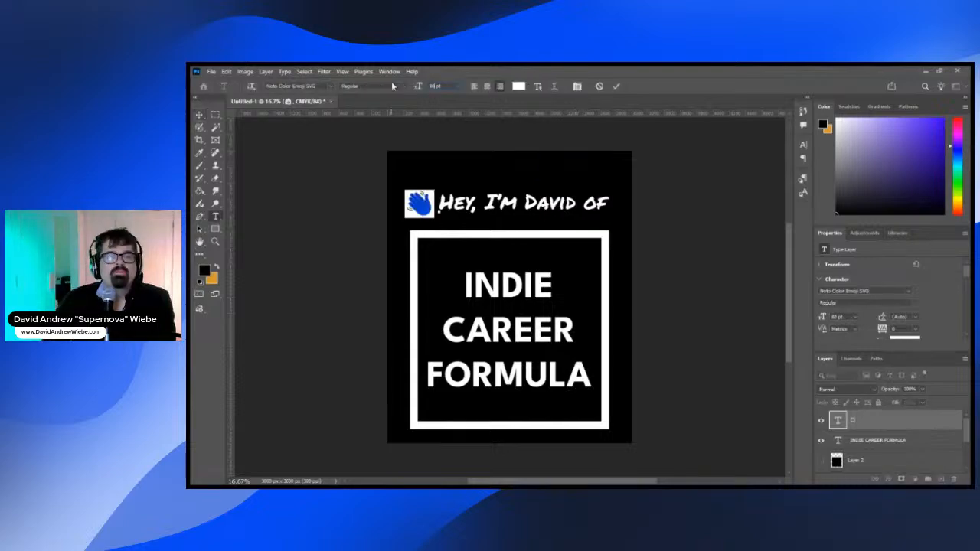
mouse_move(395, 85)
left_mouse_down()
mouse_move(426, 86)
mouse_move(412, 88)
left_mouse_up()
type("90")
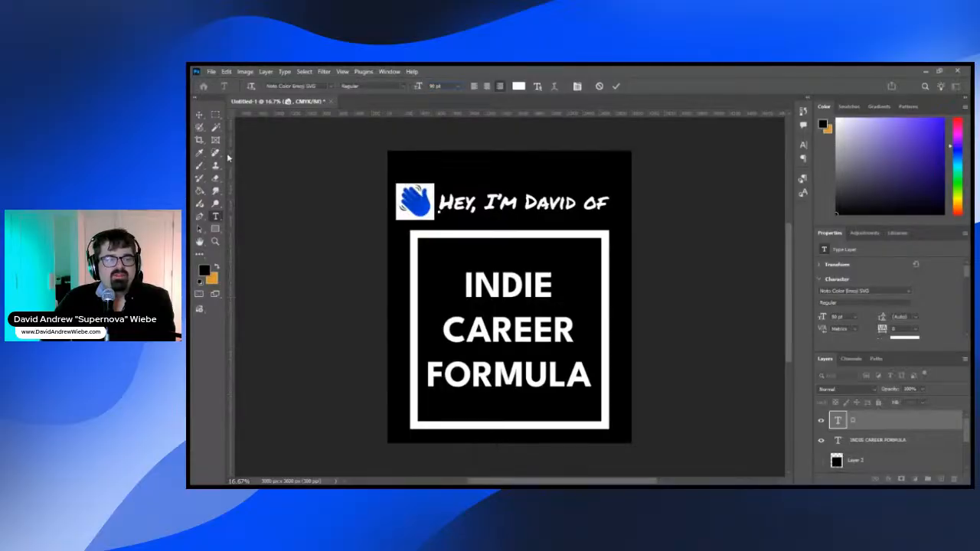
left_click(199, 114)
left_click_drag(423, 212, 428, 225)
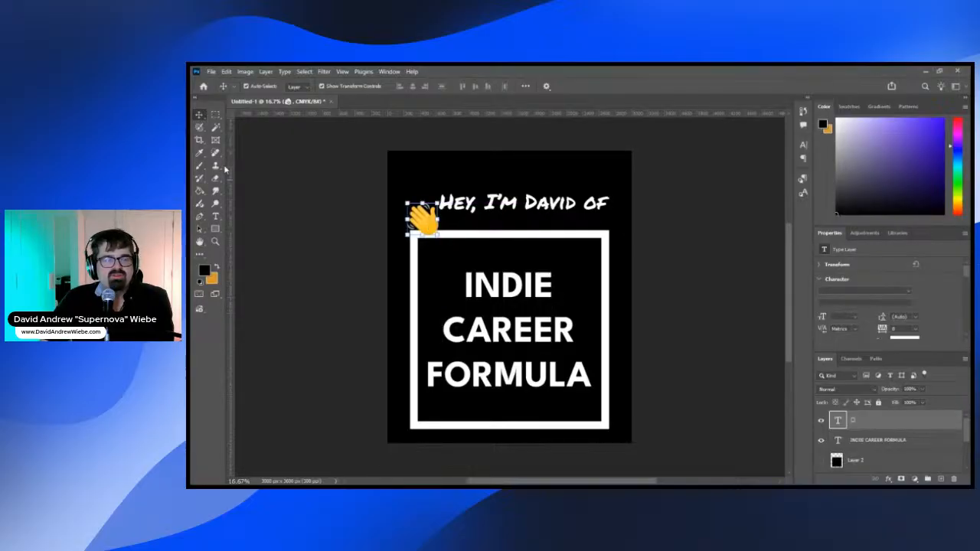
Enlarge the waving hand emoji a little and lower the greeting so it sits beside the emoji just above the frame
left_click(215, 217)
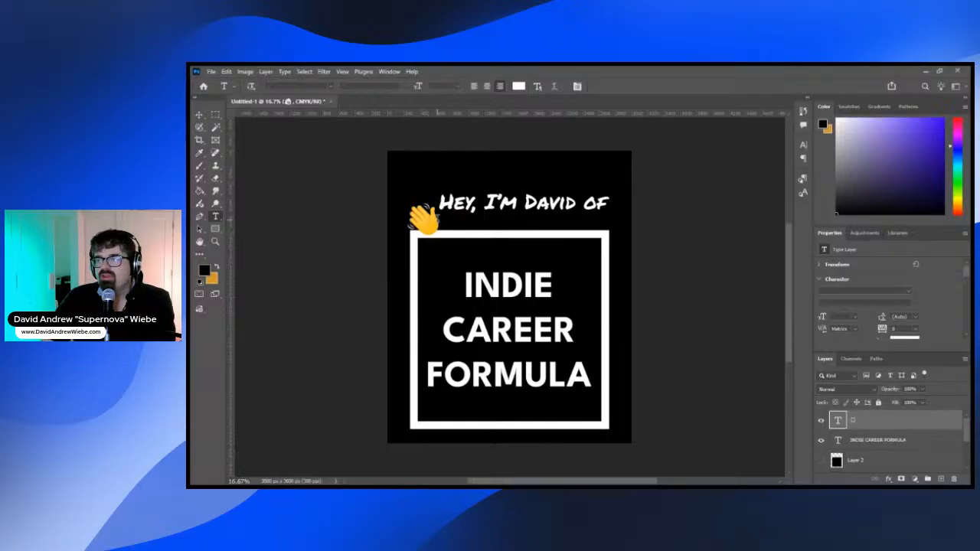
double_click(423, 220)
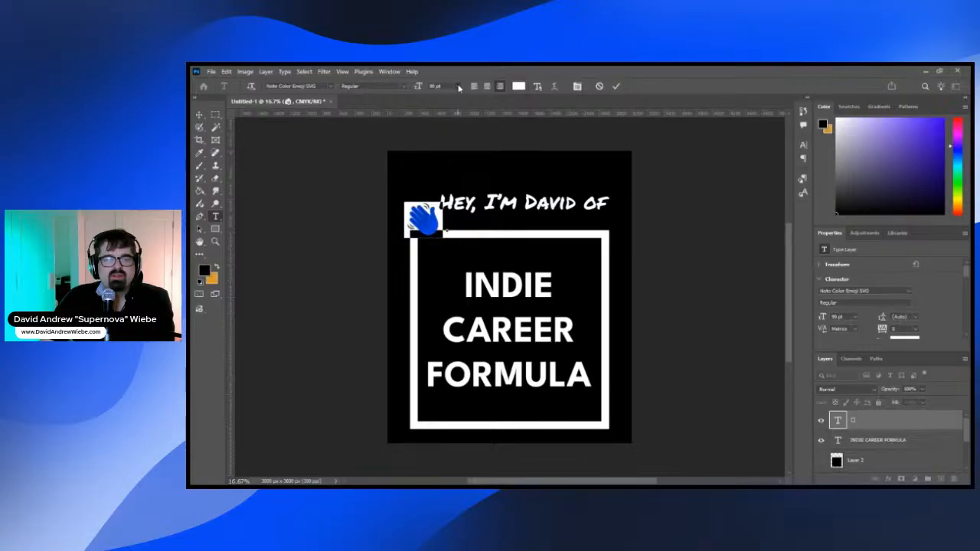
left_click(457, 256)
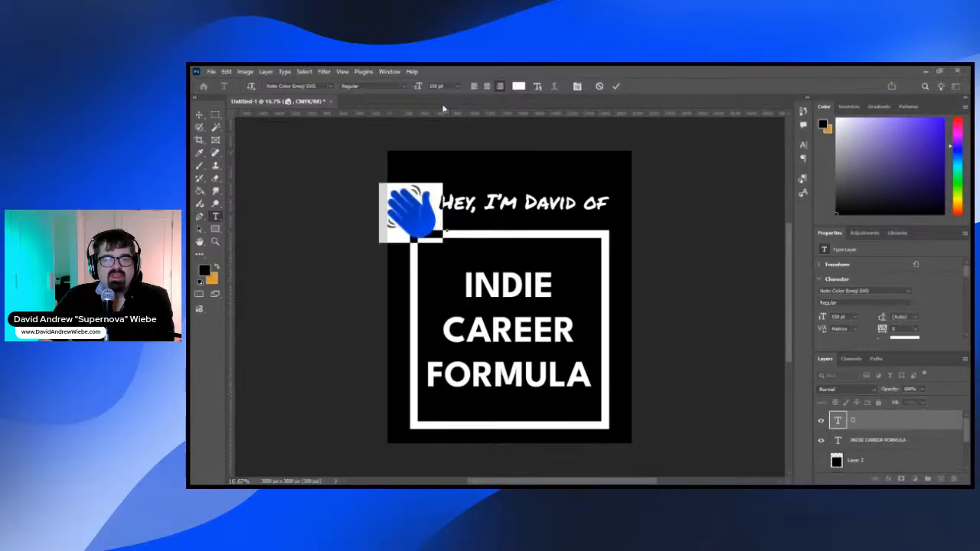
left_click(434, 86)
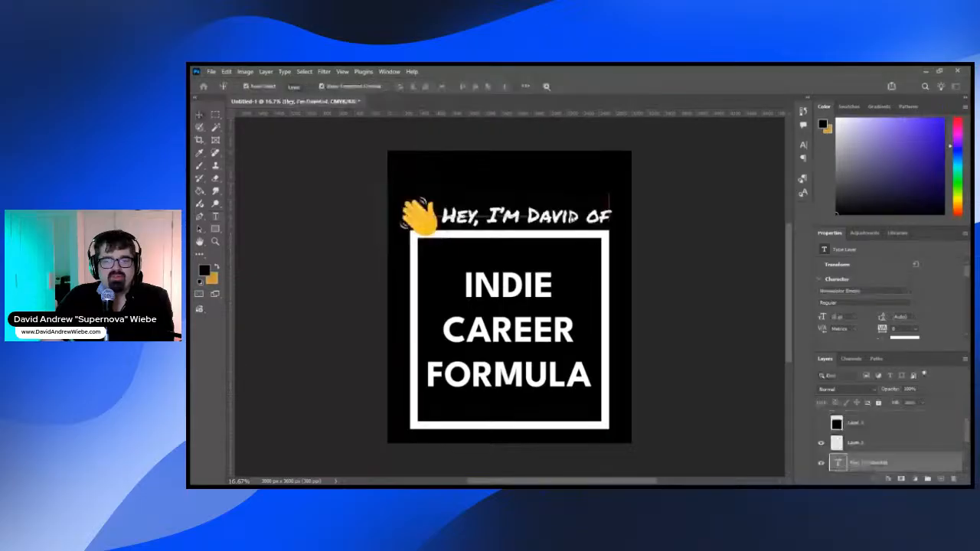
left_click_drag(573, 219, 571, 219)
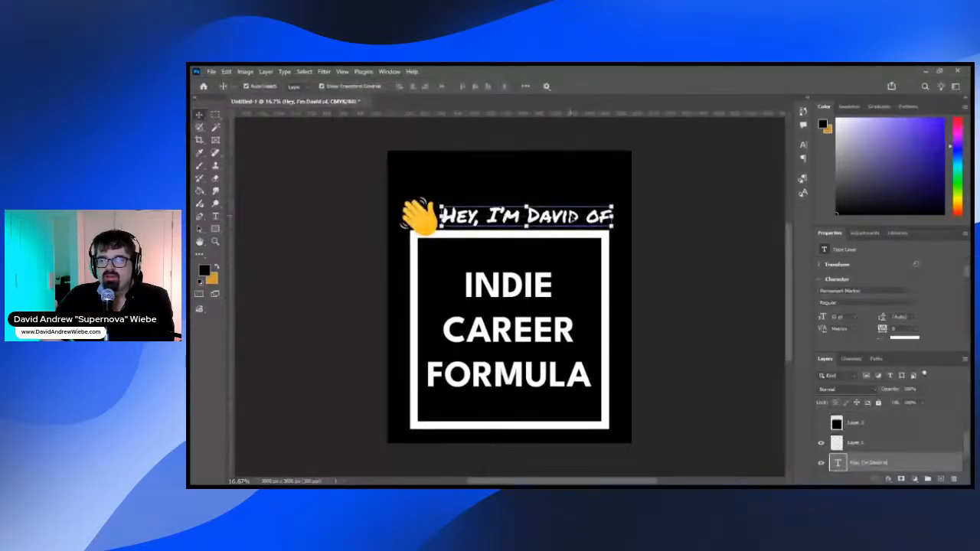
left_click(698, 241)
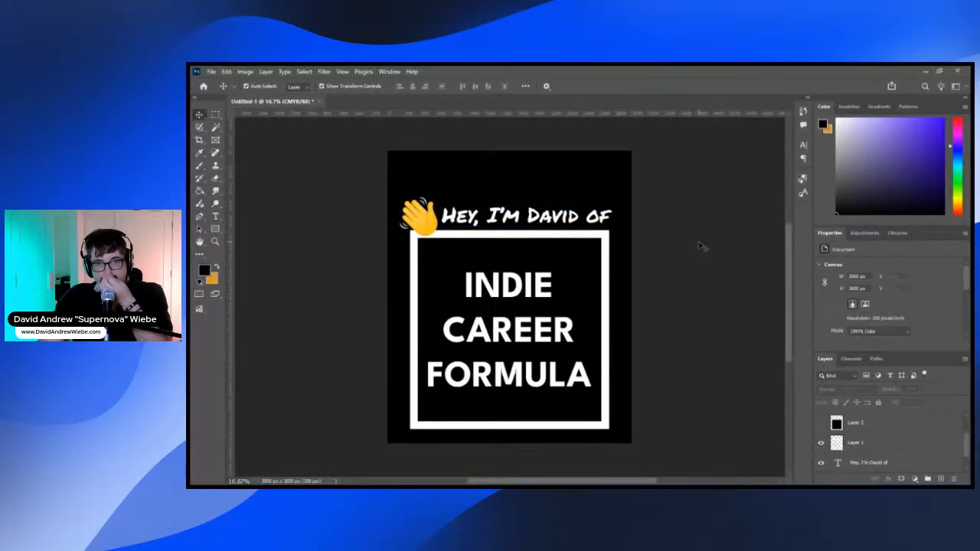
Try converting the document to grayscale to take the colour out of the waving hand emoji
scroll(888, 434, "up", 2)
left_click(849, 423)
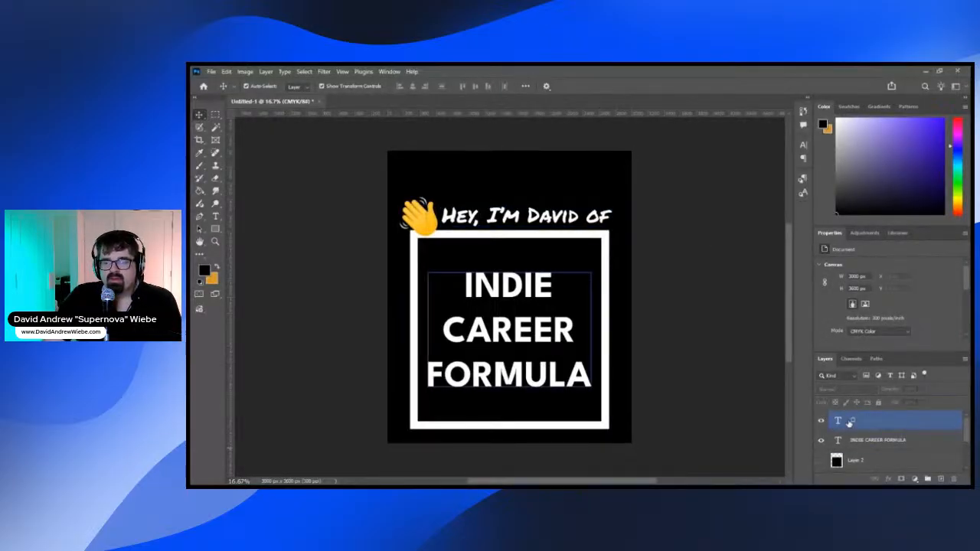
left_click(754, 314)
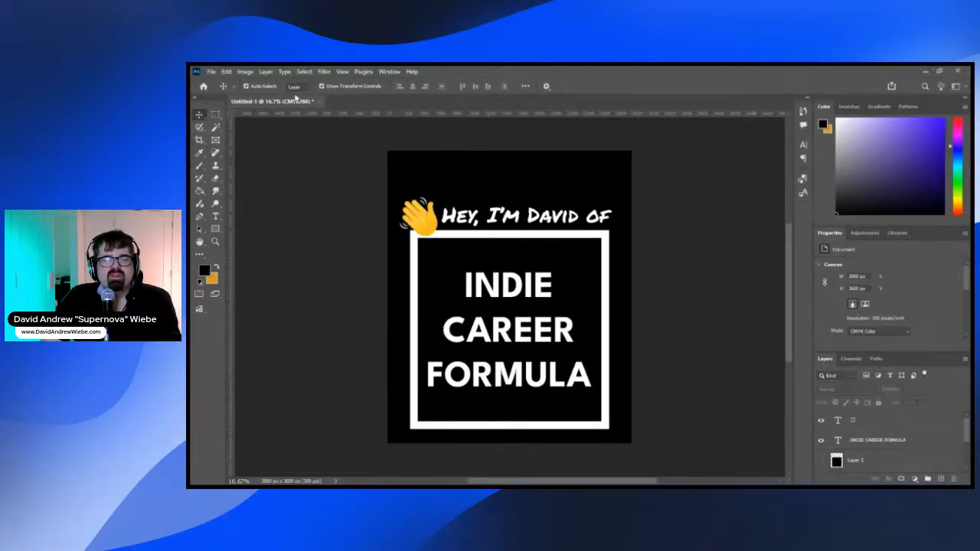
left_click(875, 417)
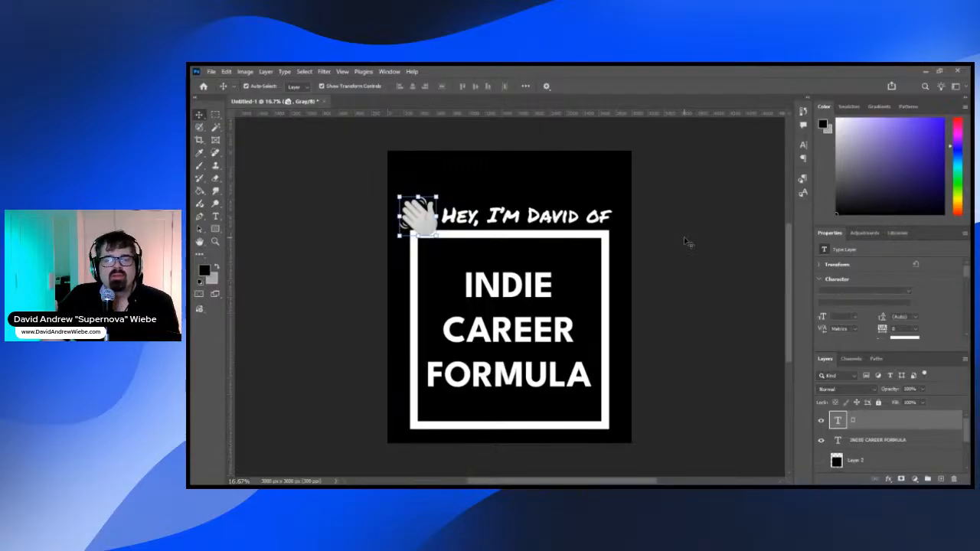
key("ctrl+z")
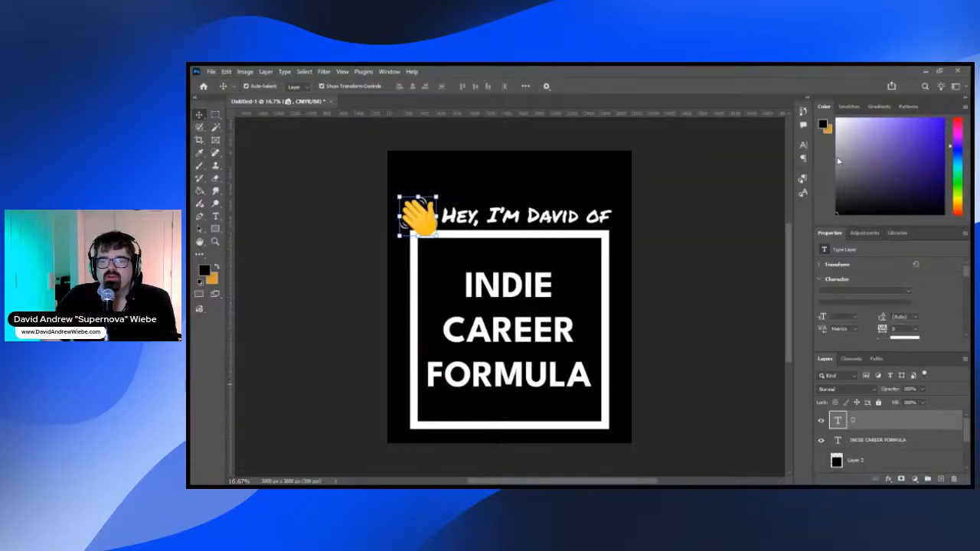
Duplicate the waving hand emoji layer and add a new empty layer above the copy
key("ctrl+s")
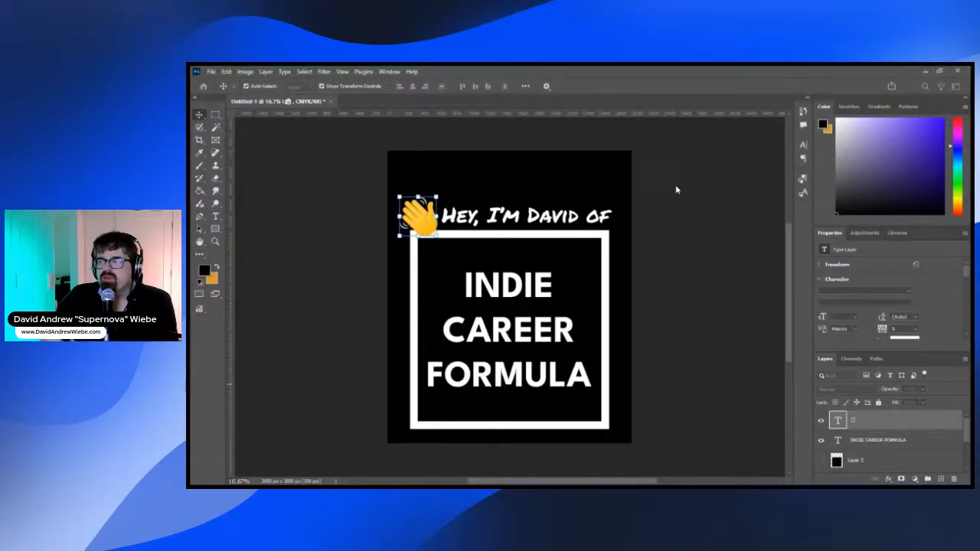
key("ctrl+j")
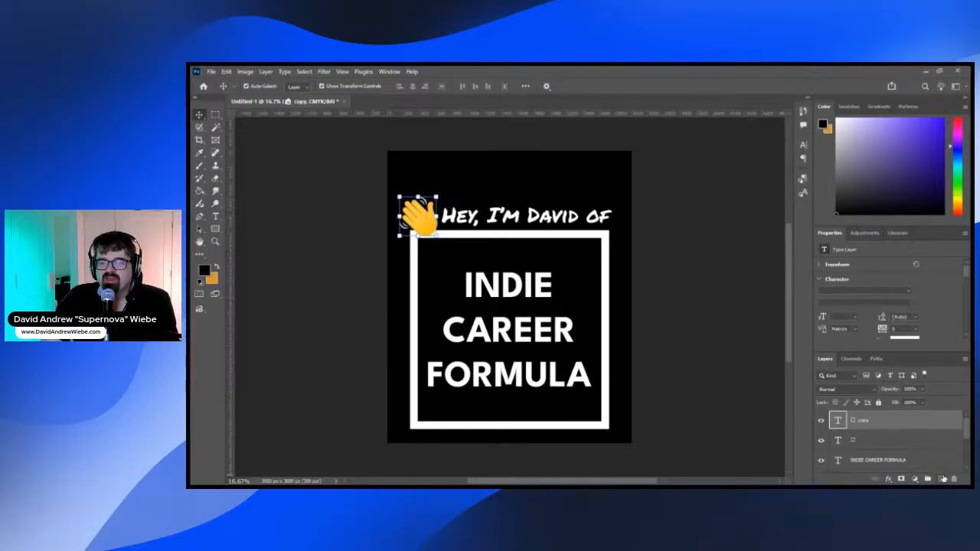
left_click(941, 479)
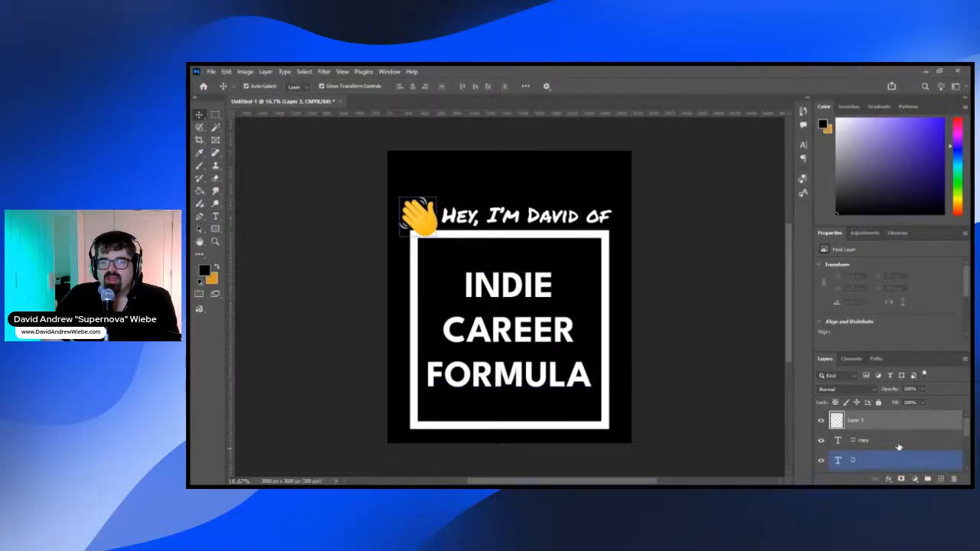
Hide the original emoji layer and copy the artwork of the duplicate onto its own pixel layer
left_click(820, 422)
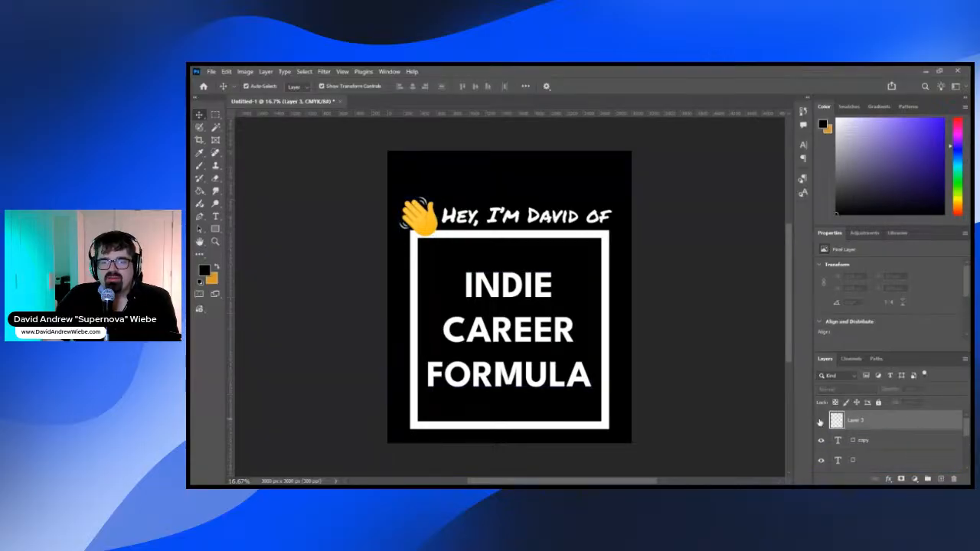
left_click(821, 441)
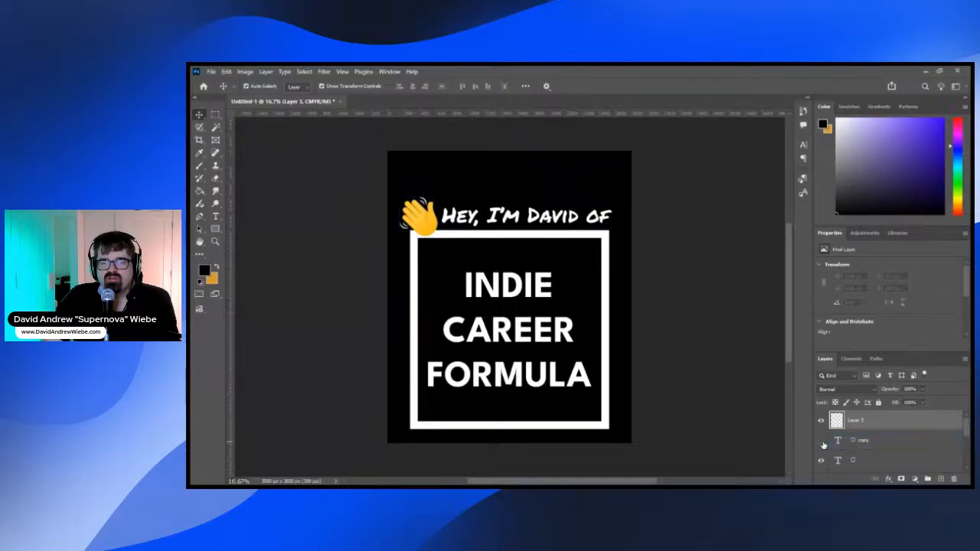
left_click(821, 441)
left_click(825, 463)
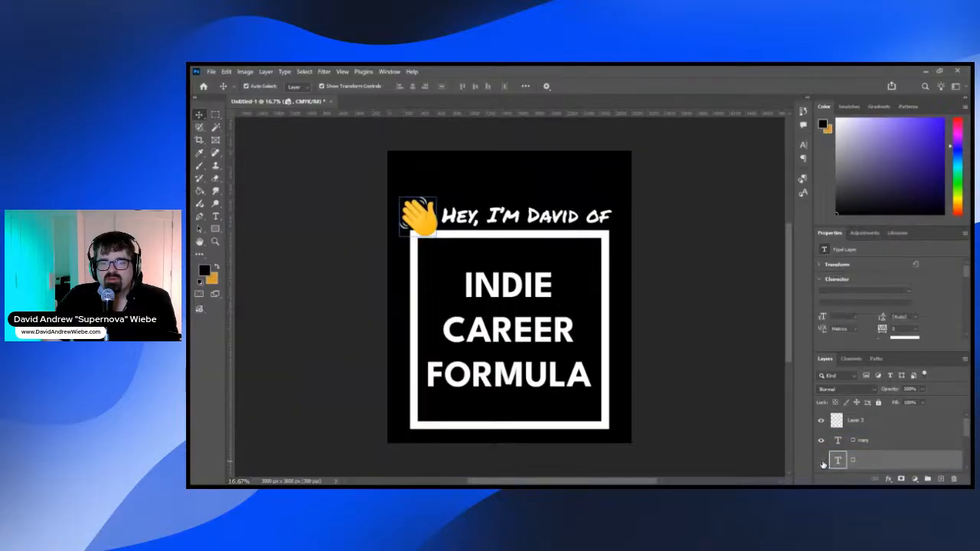
left_click(881, 445)
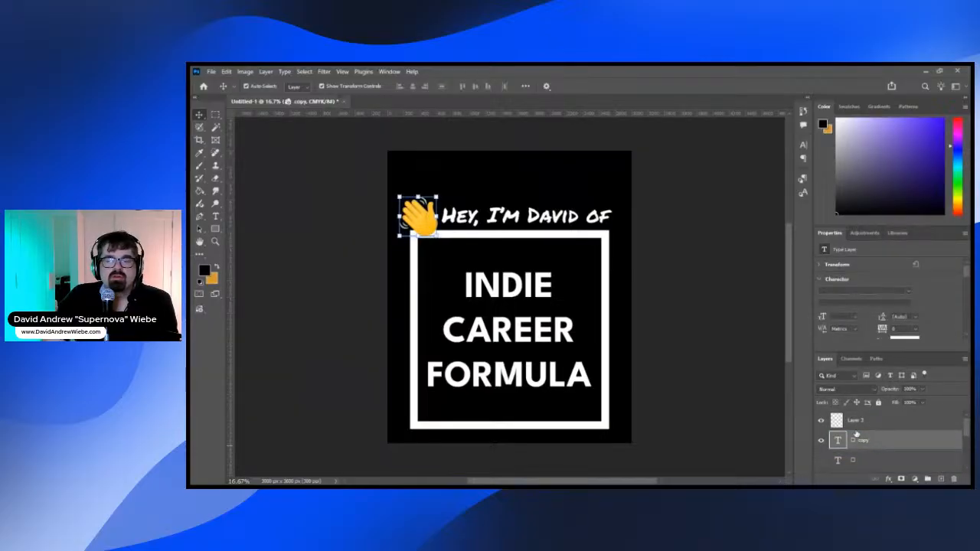
left_click(824, 420)
left_click(822, 420)
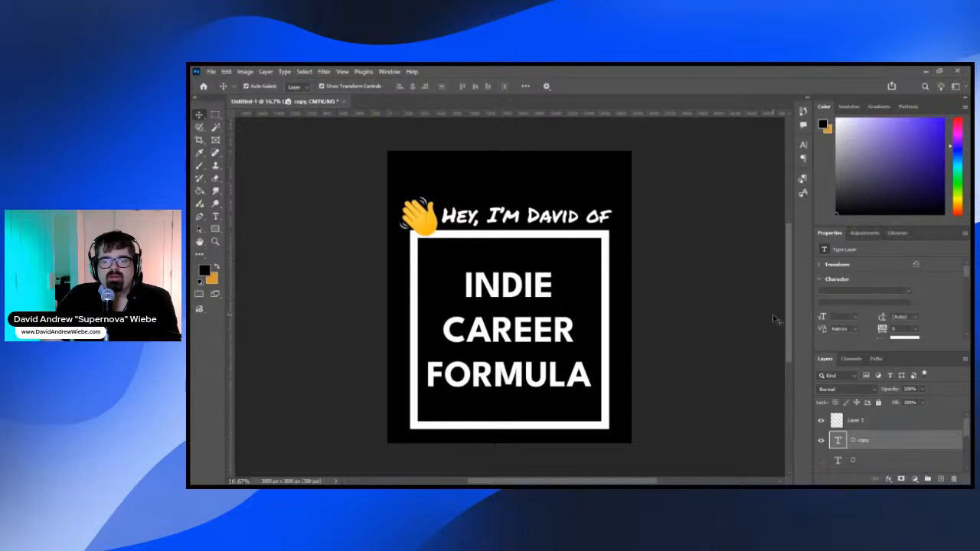
left_click_drag(840, 444, 939, 483)
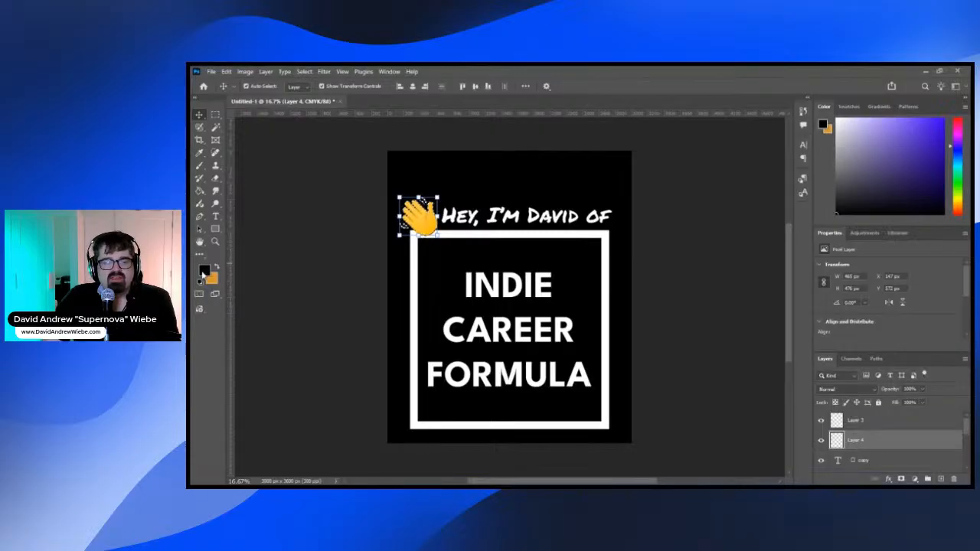
Set the foreground colour to white
key("i")
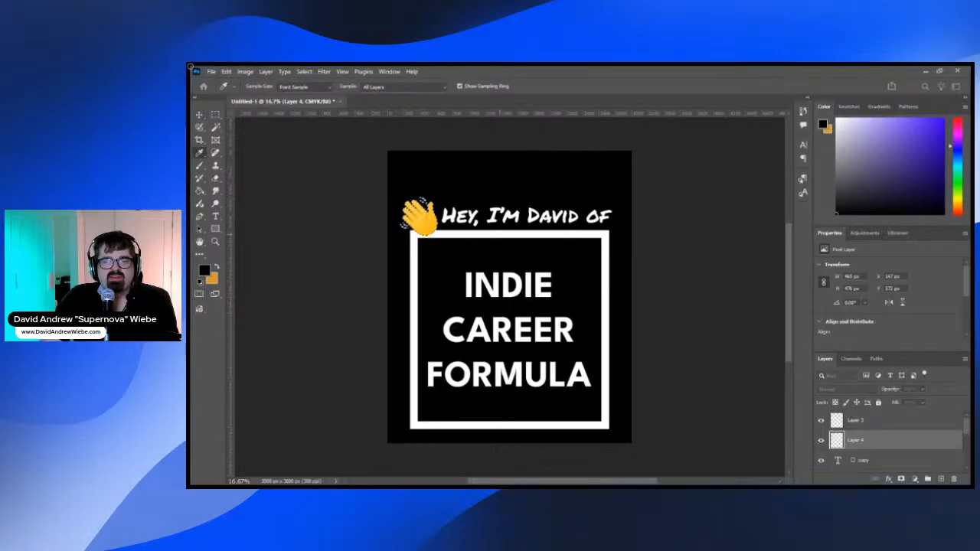
left_click(411, 205)
key("v")
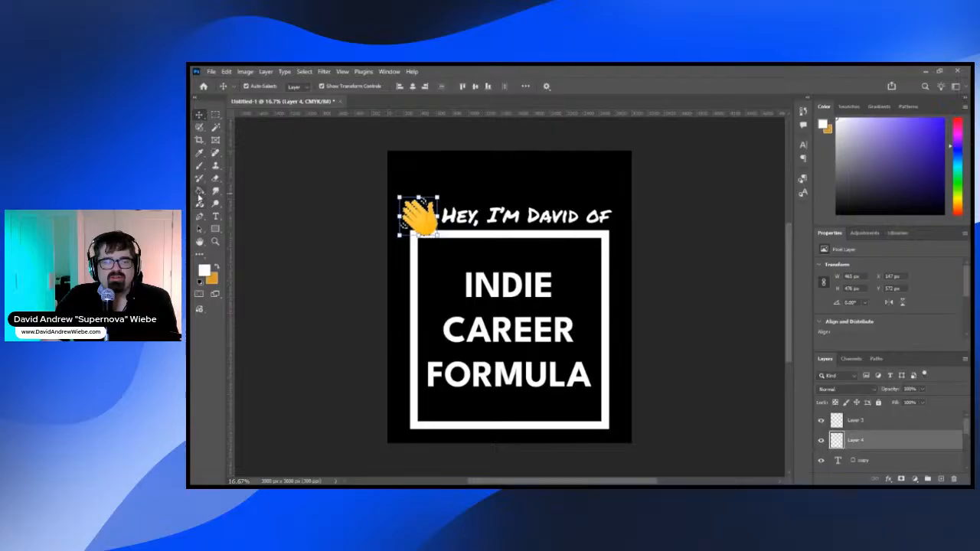
Fill the hand artwork on the separate pixel layer with the white foreground colour and hide that layer
key("g")
left_click(420, 215)
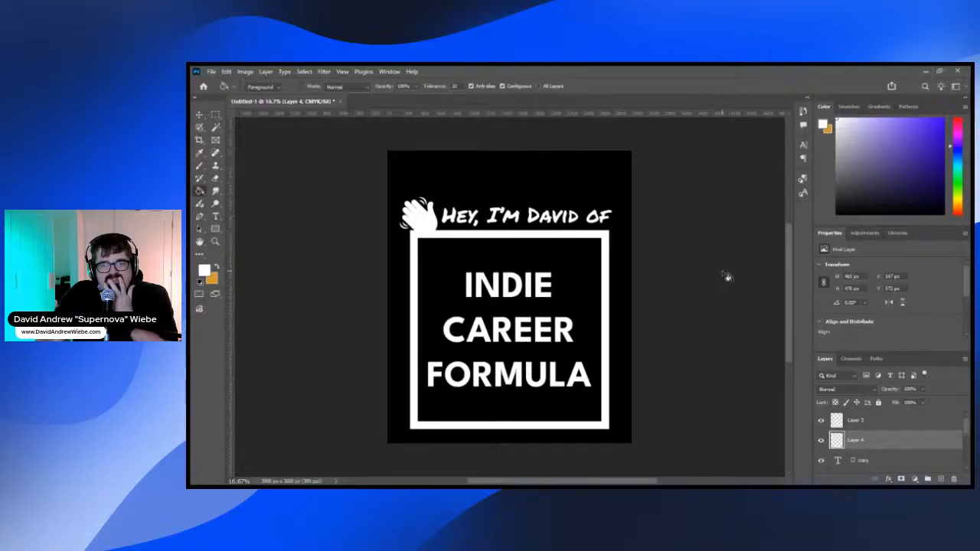
left_click(821, 441)
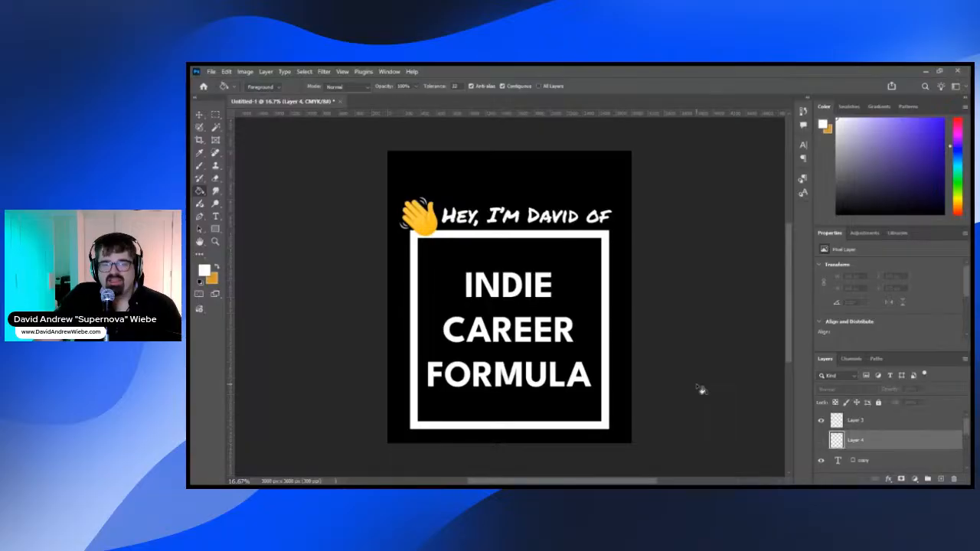
Reduce the duplicate waving hand emoji text to a font size of 90 pt
left_click(216, 216)
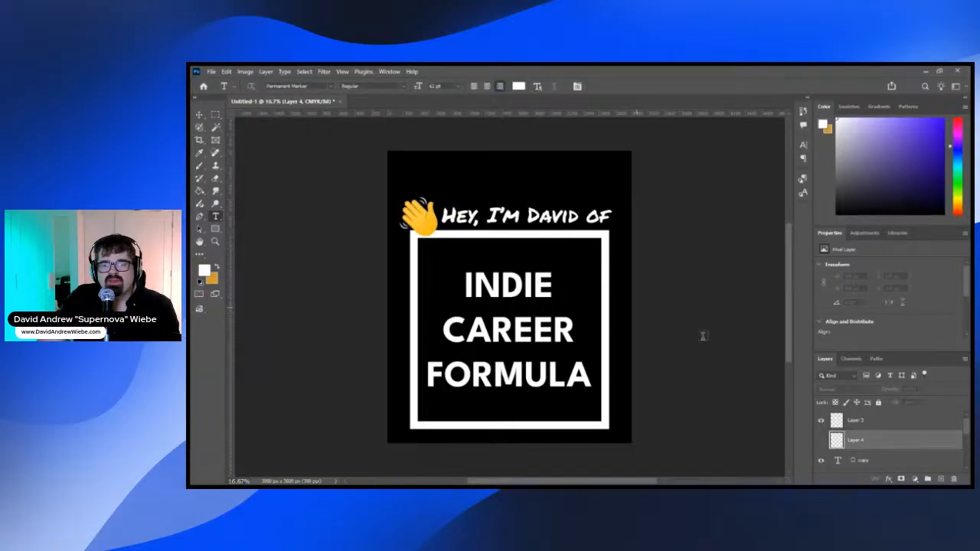
left_click(821, 461)
left_click(820, 461)
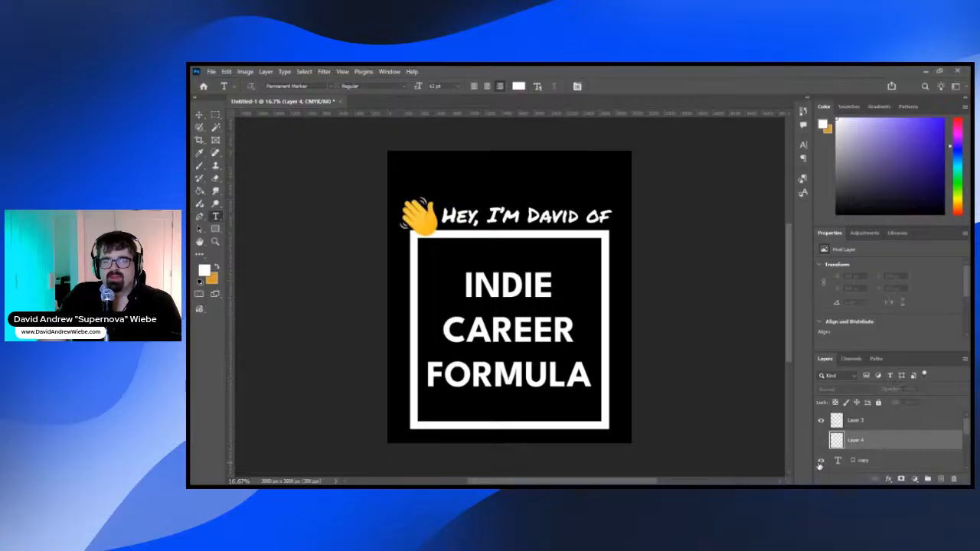
left_click(878, 460)
double_click(390, 210)
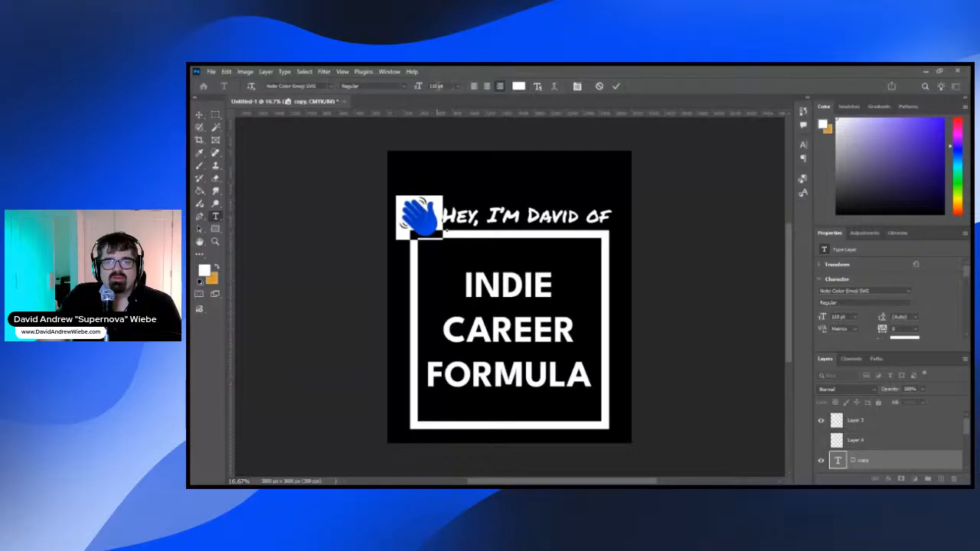
left_click(436, 86)
type("100")
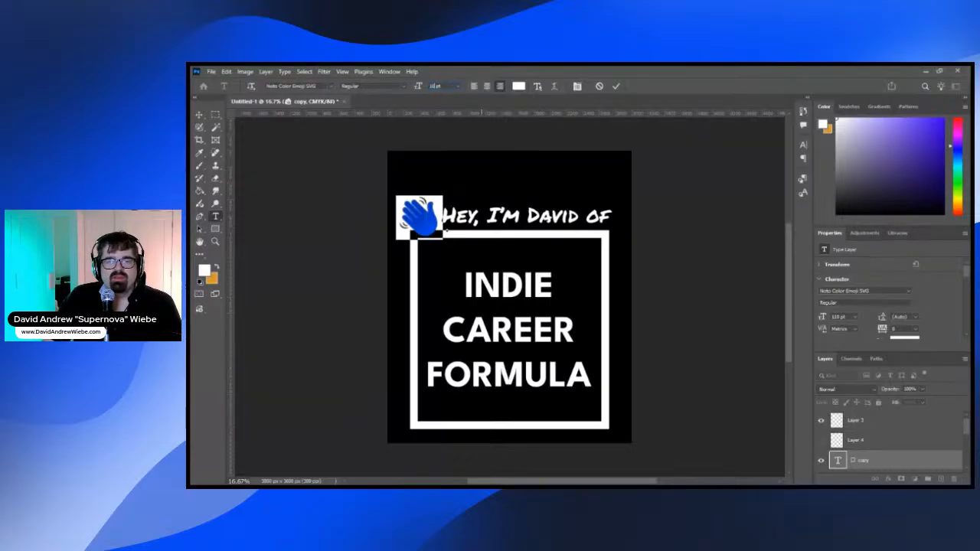
key("Return")
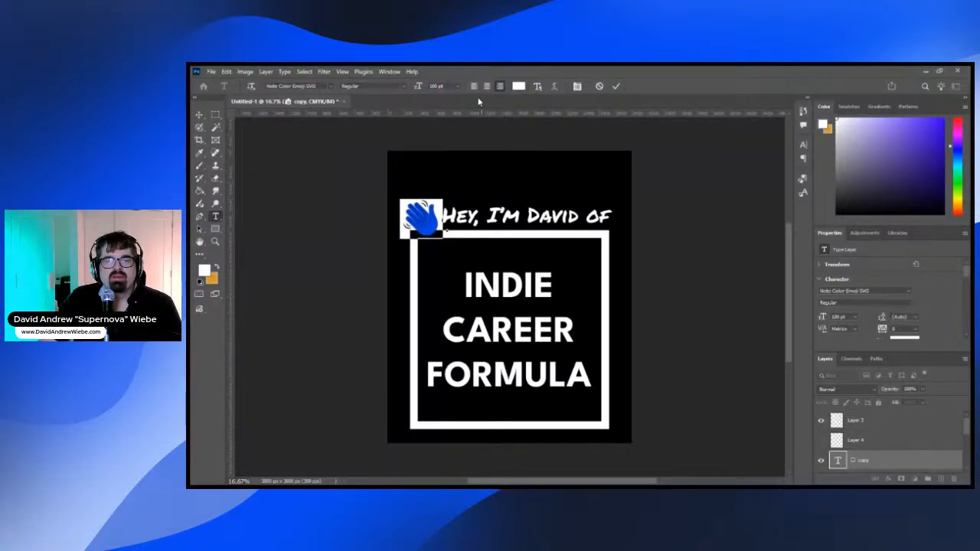
left_click(435, 85)
type("80")
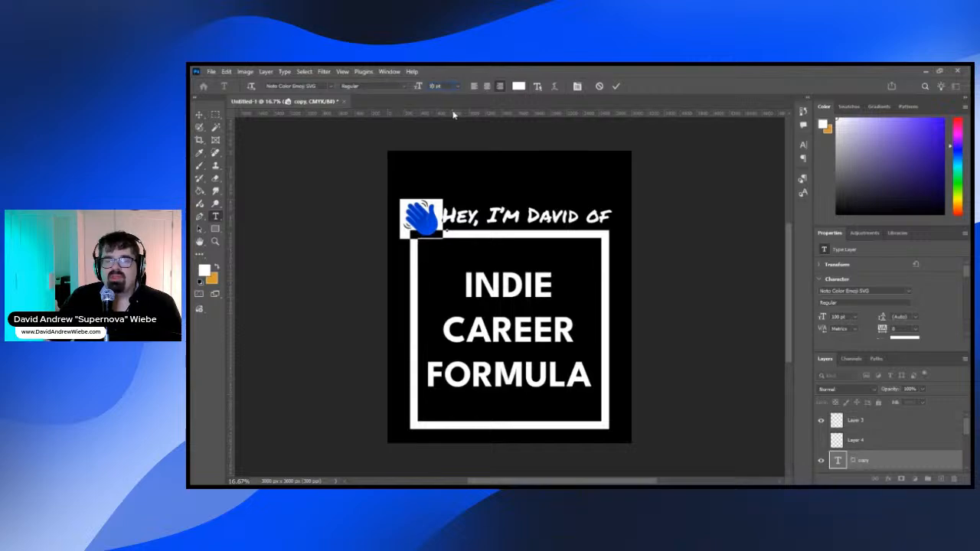
key("Return")
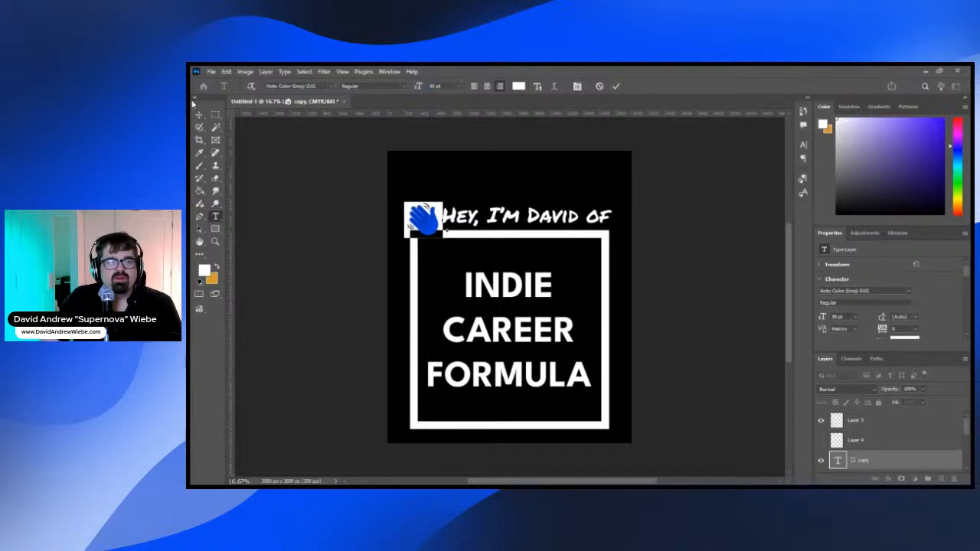
Nudge the resized emoji slightly upward beside the greeting and deselect it
left_click(199, 115)
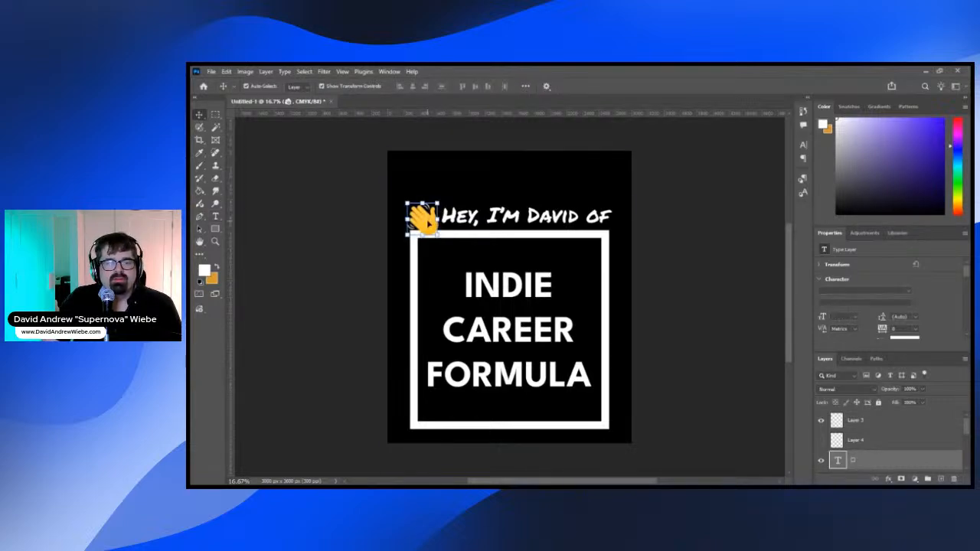
left_click_drag(428, 222, 428, 222)
left_click(731, 272)
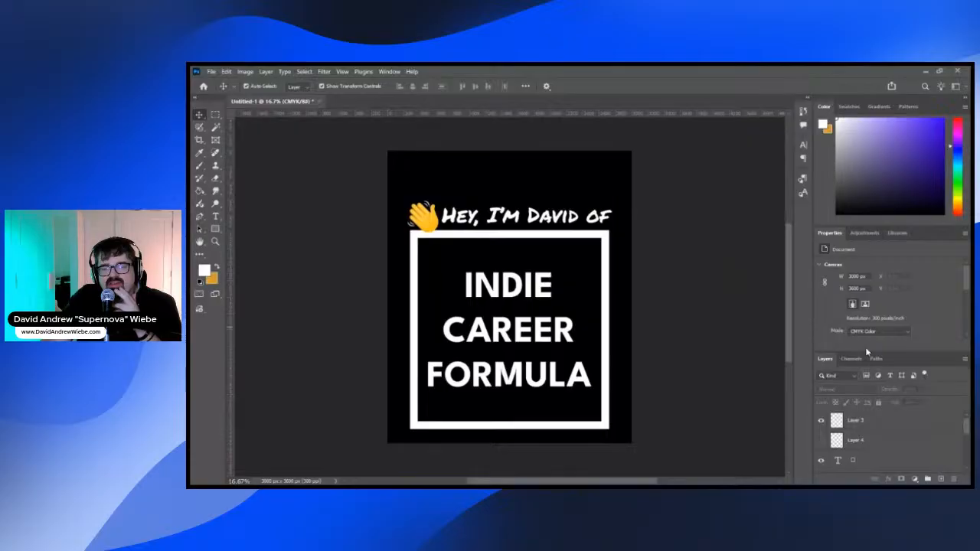
Identify the resized emoji's text layer by toggling its visibility, and rasterize it into a pixel layer
left_click(905, 427)
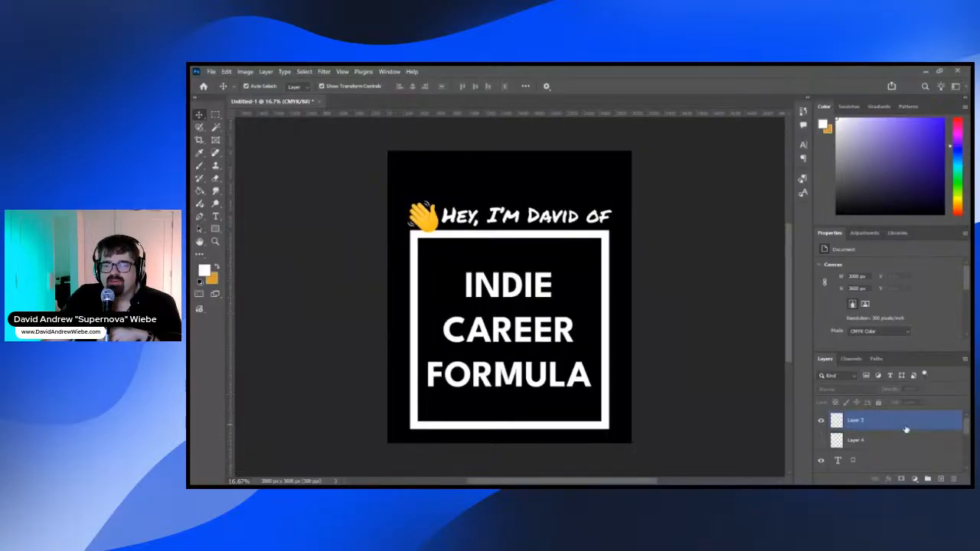
left_click(820, 462)
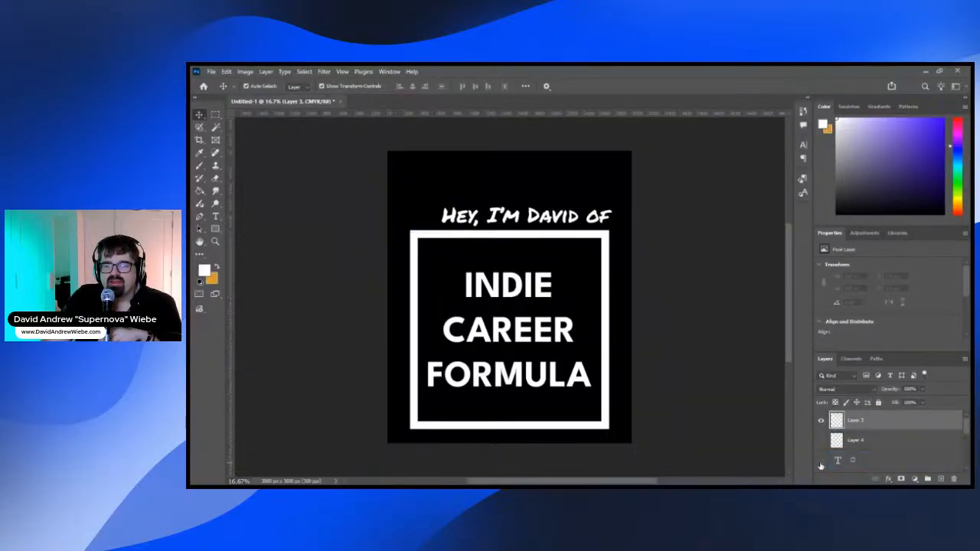
left_click(821, 461)
left_click(905, 464)
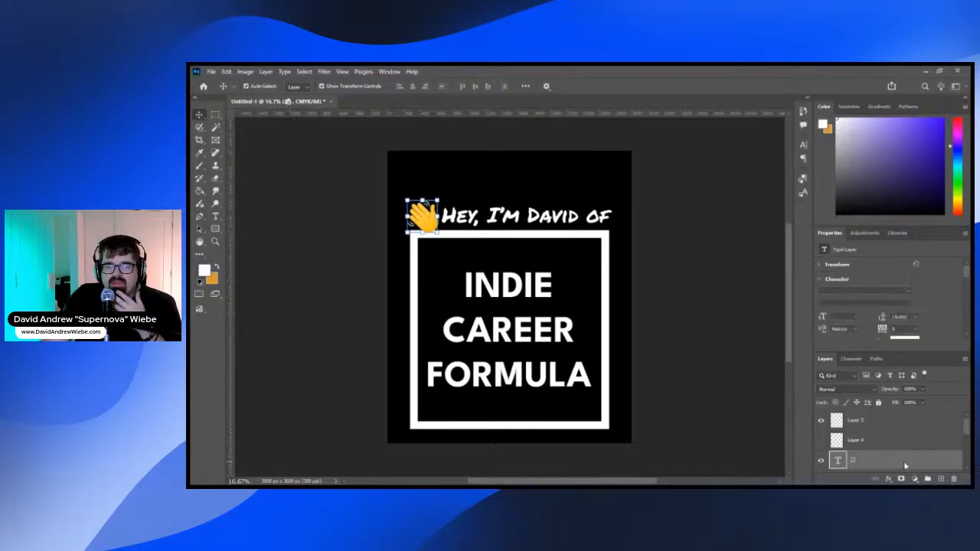
left_click(908, 443)
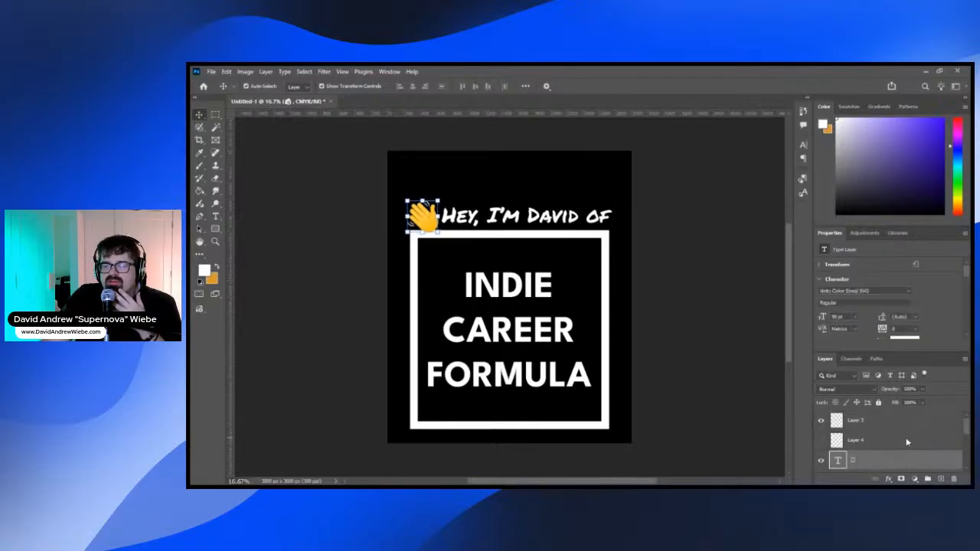
scroll(907, 442, "down", 1)
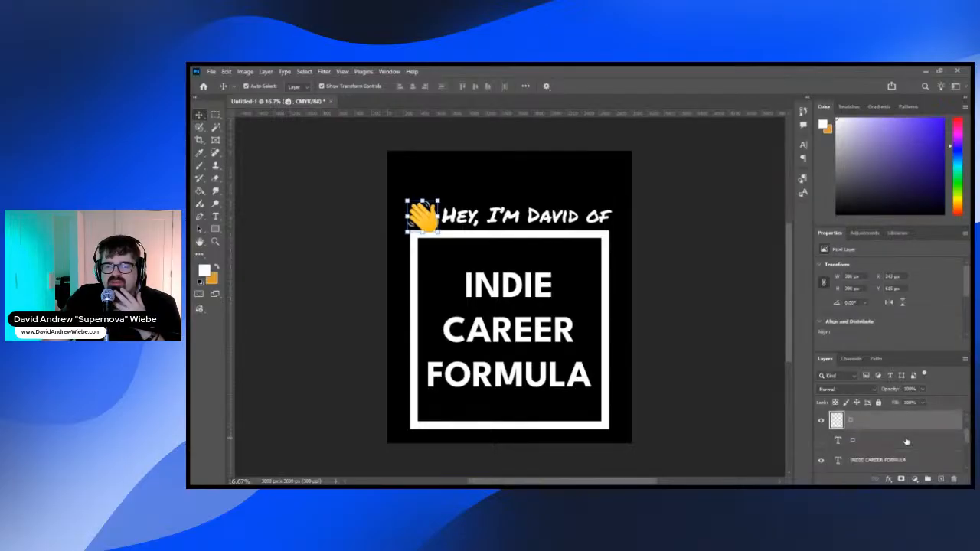
Remove the colour from the rasterized waving hand and lighten it to white using image adjustments
left_click(731, 230)
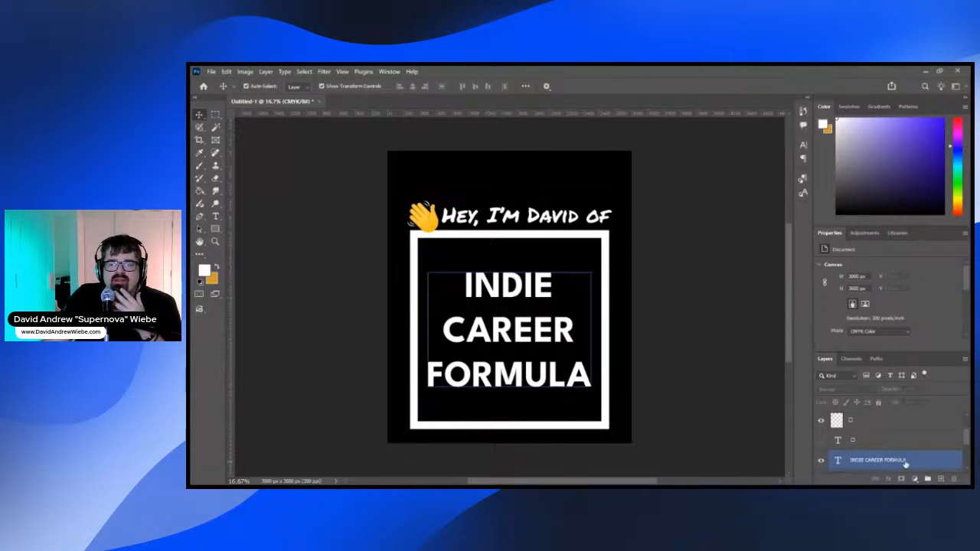
left_click(875, 425)
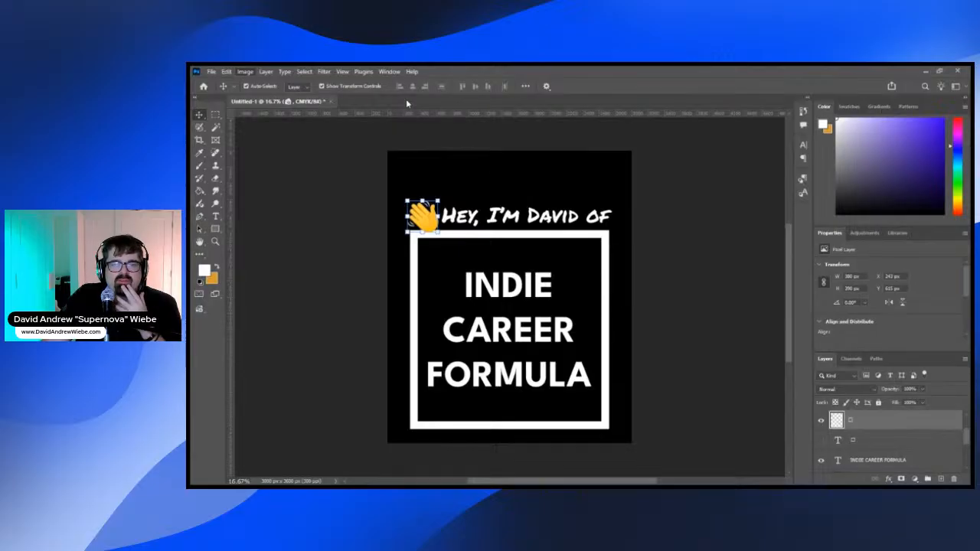
key("i")
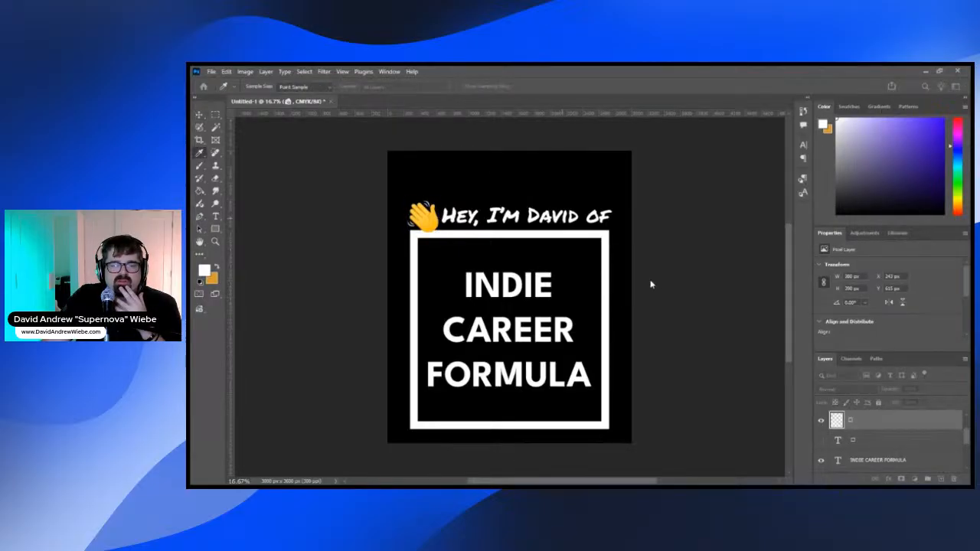
key("v")
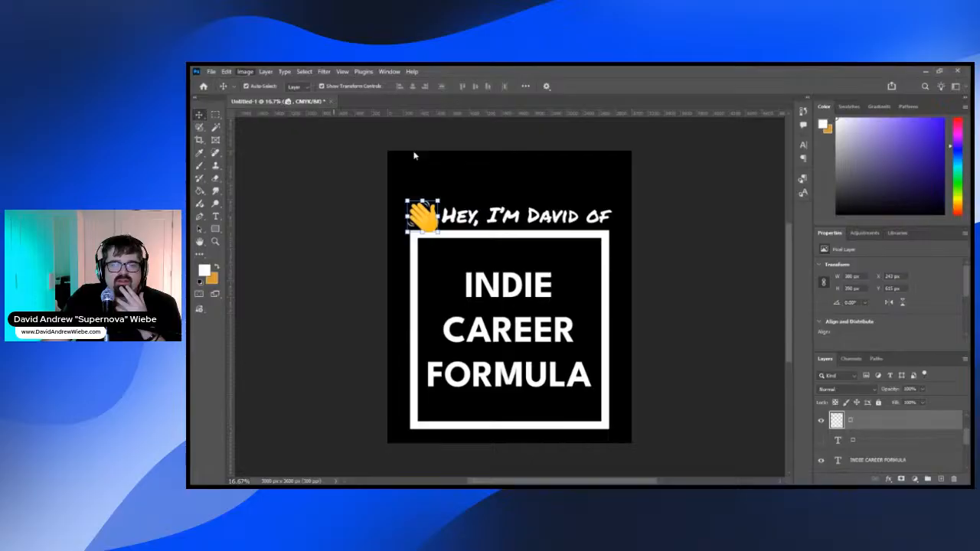
key("i")
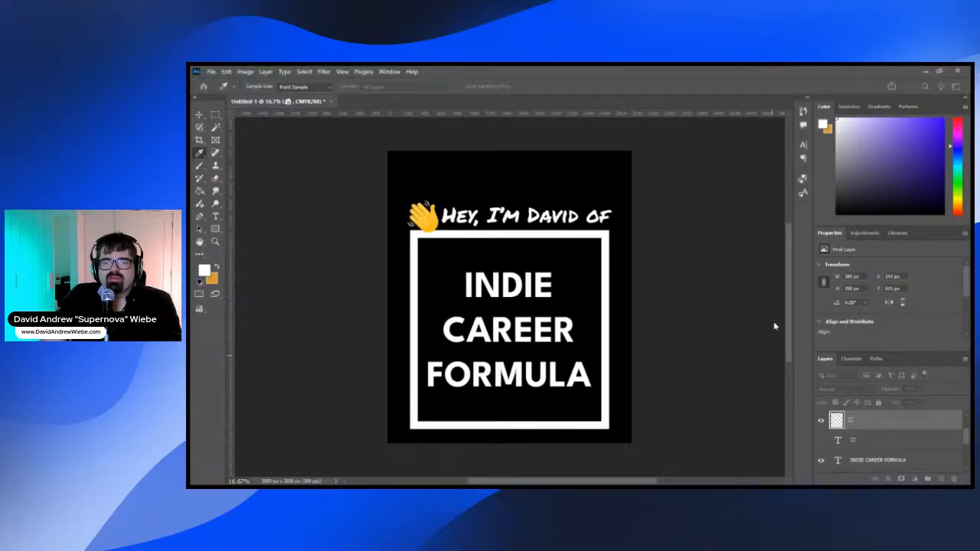
left_click(773, 323)
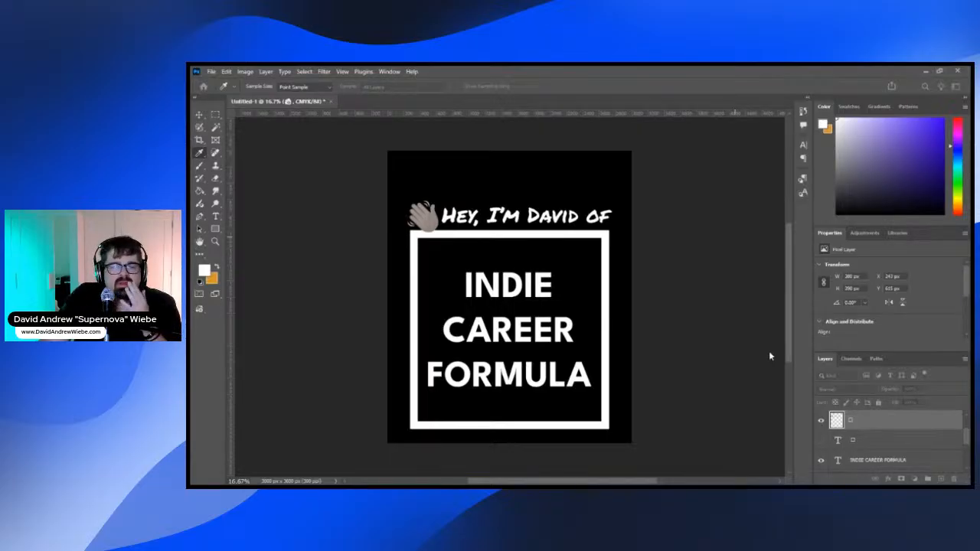
left_click_drag(769, 352, 832, 358)
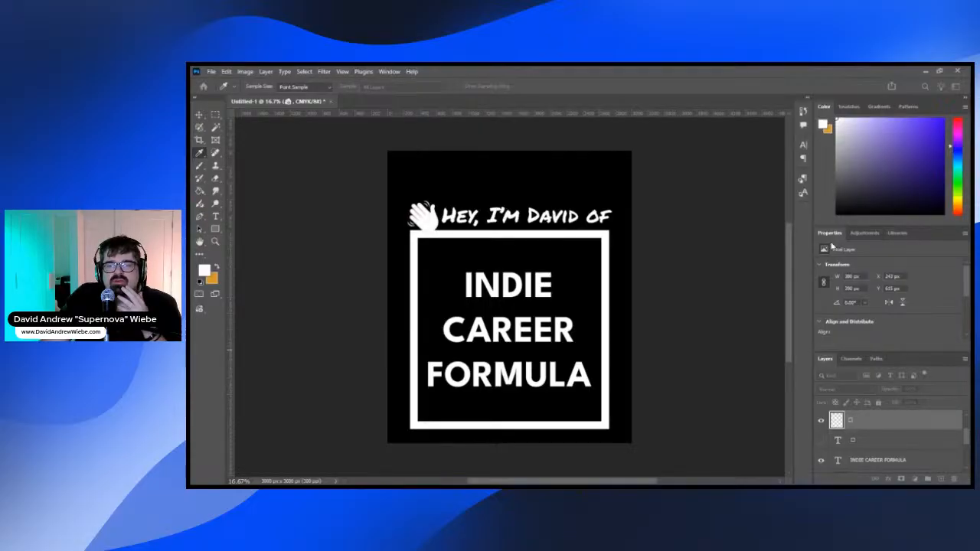
Move the white hand slightly up so it sits clear of the frame, beside the start of the greeting
key("v")
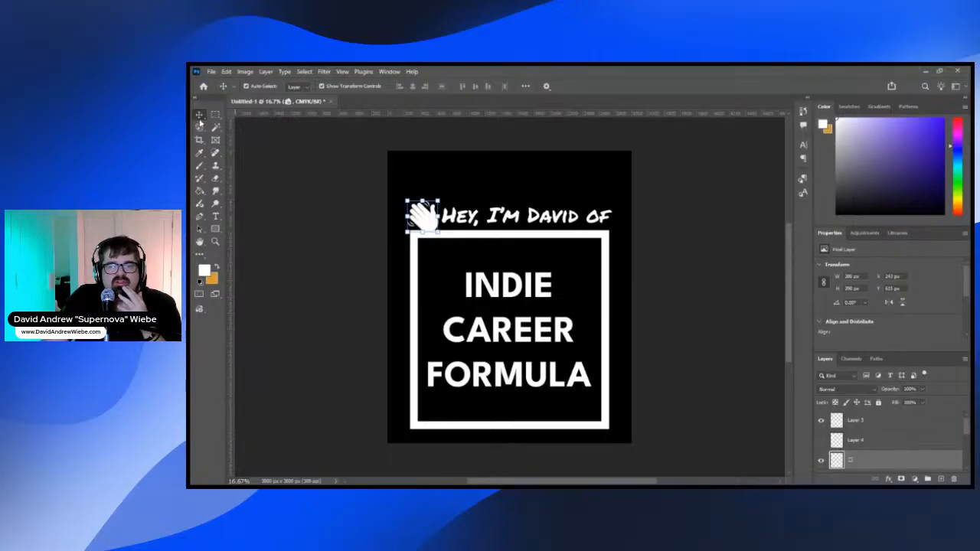
left_click_drag(419, 217, 425, 214)
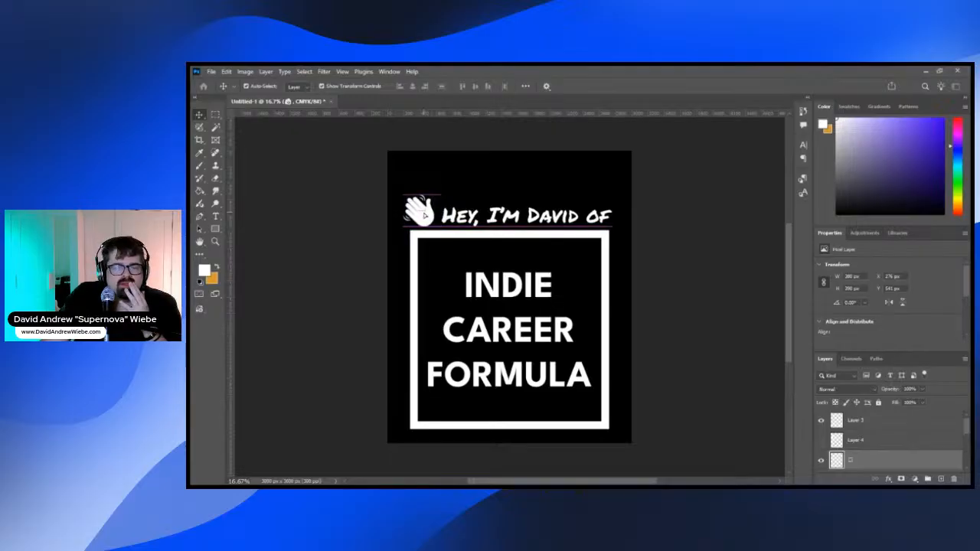
left_click_drag(424, 215, 428, 219)
left_click(704, 291)
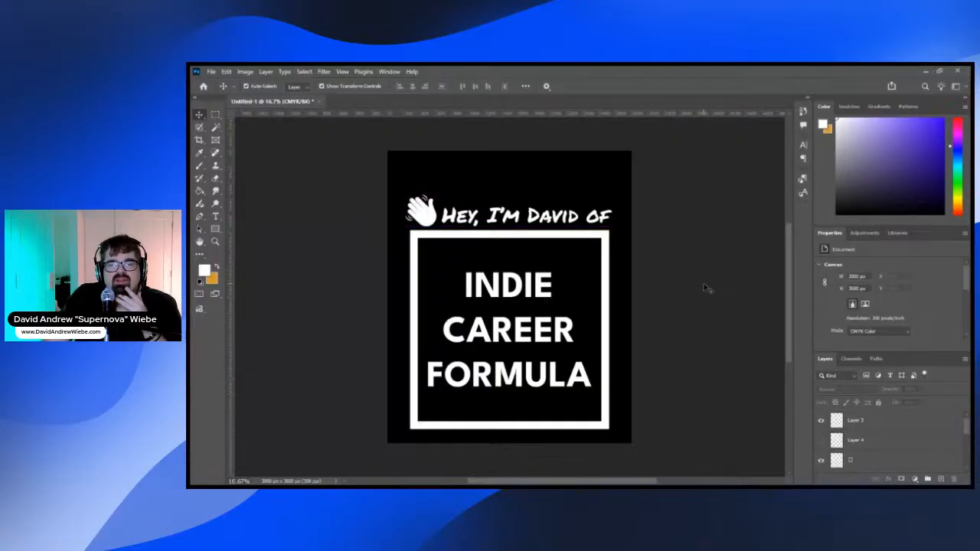
Try enlarging only the first name in the handwritten greeting, to 72 pt and 90 pt
key("t")
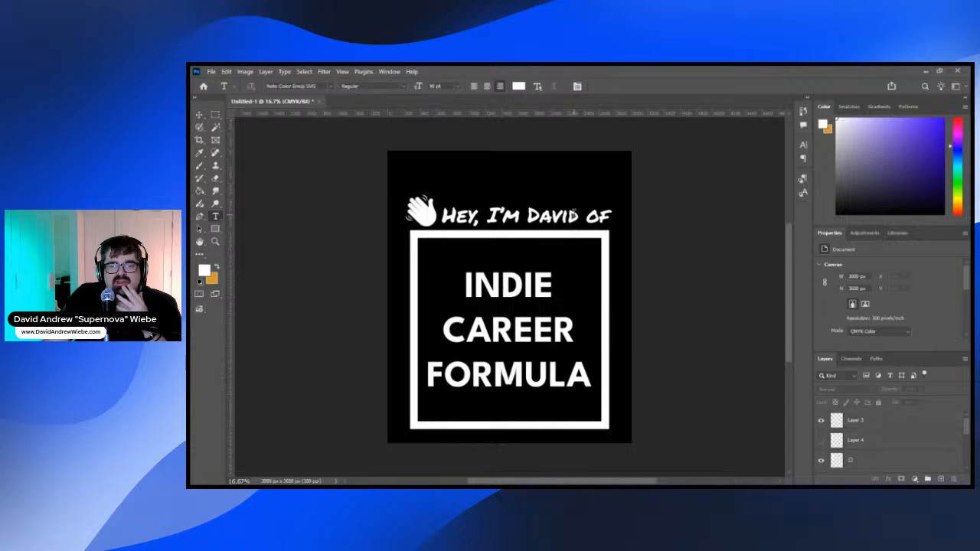
double_click(570, 215)
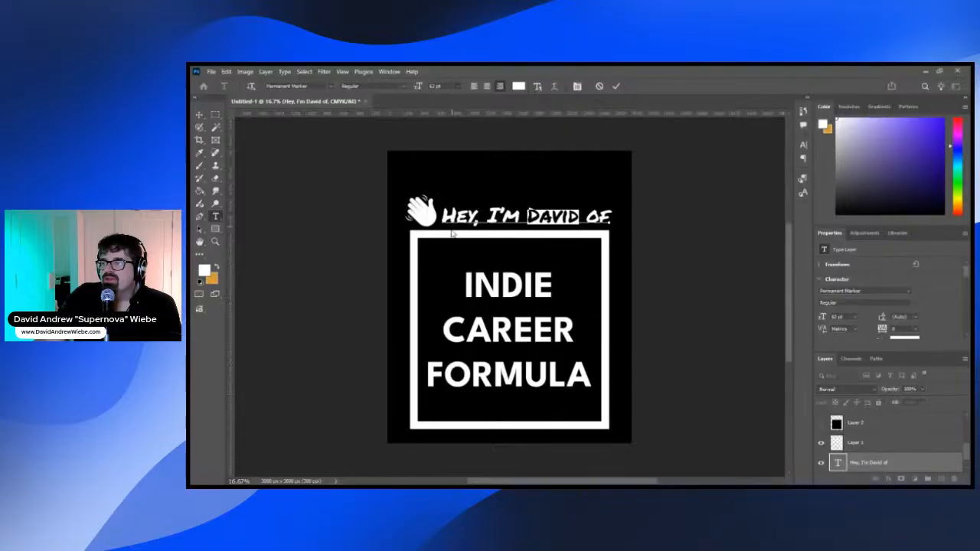
key("ctrl+alt+shift+period")
key("alt+Right")
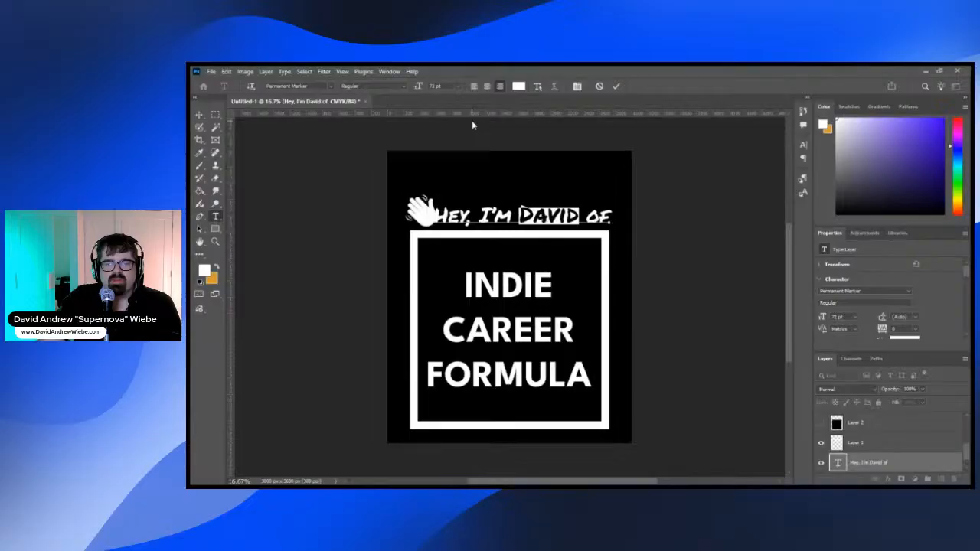
left_click(435, 86)
type("90")
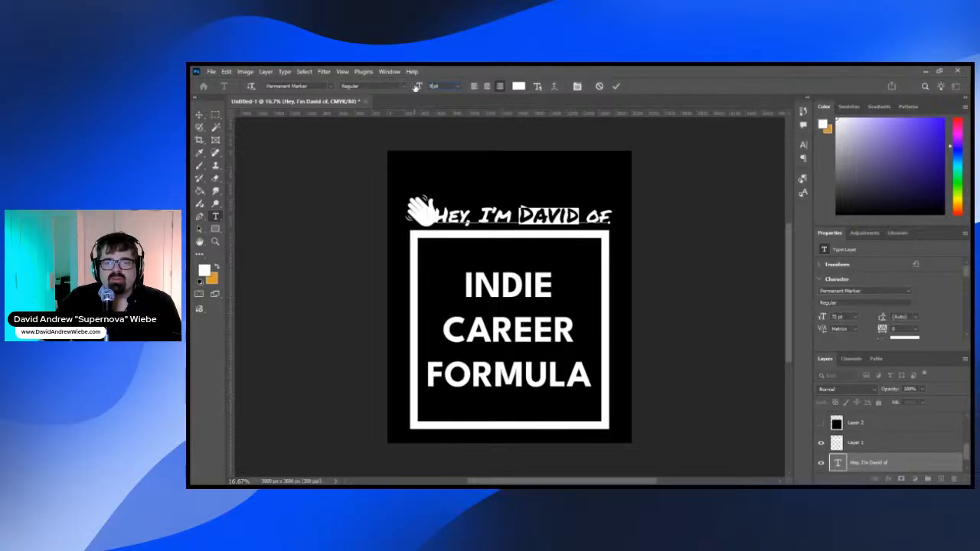
key("Return")
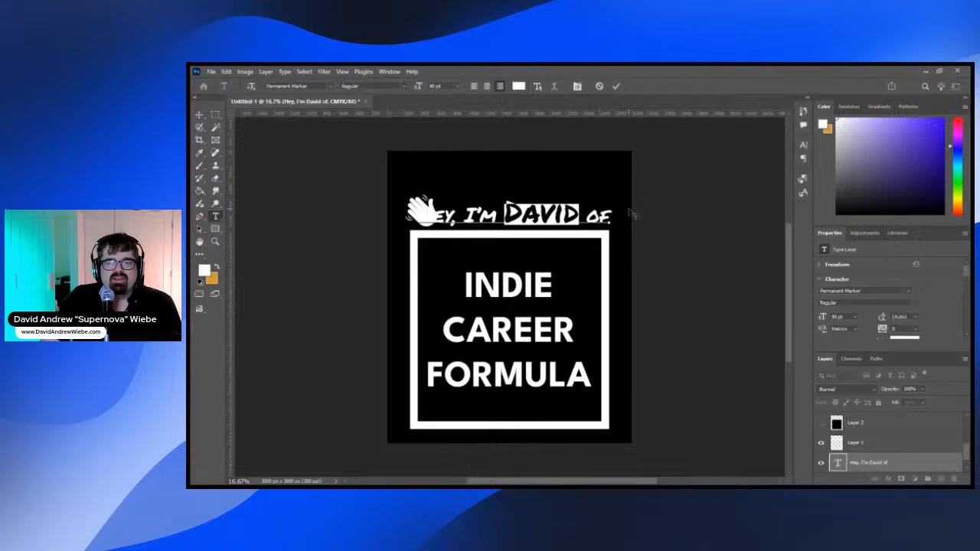
Return the first name in the greeting to a font size of 62 pt
double_click(599, 215)
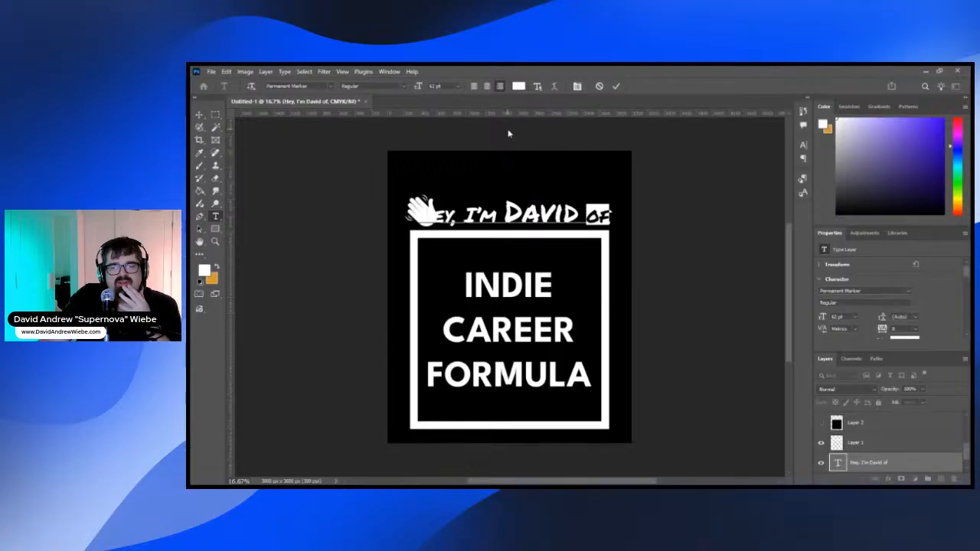
double_click(541, 213)
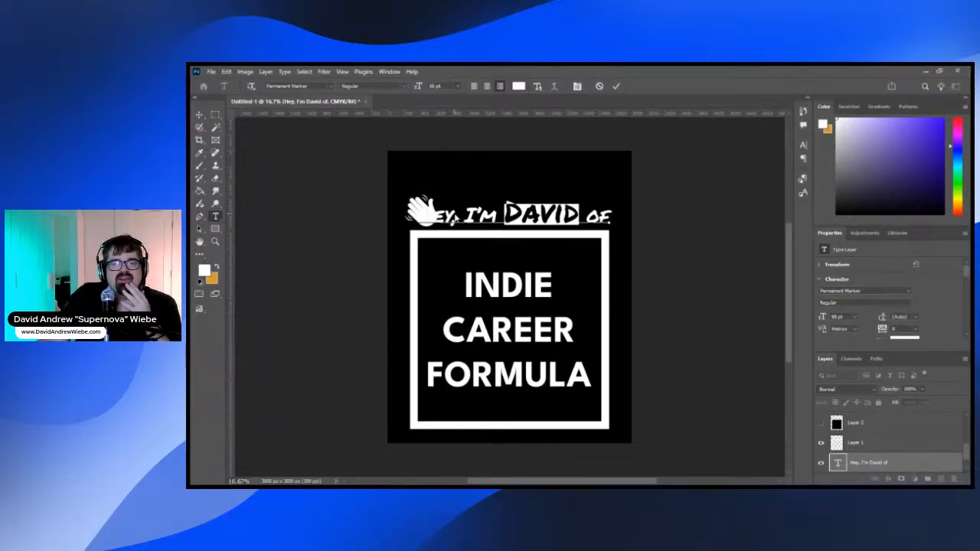
double_click(434, 86)
type("60")
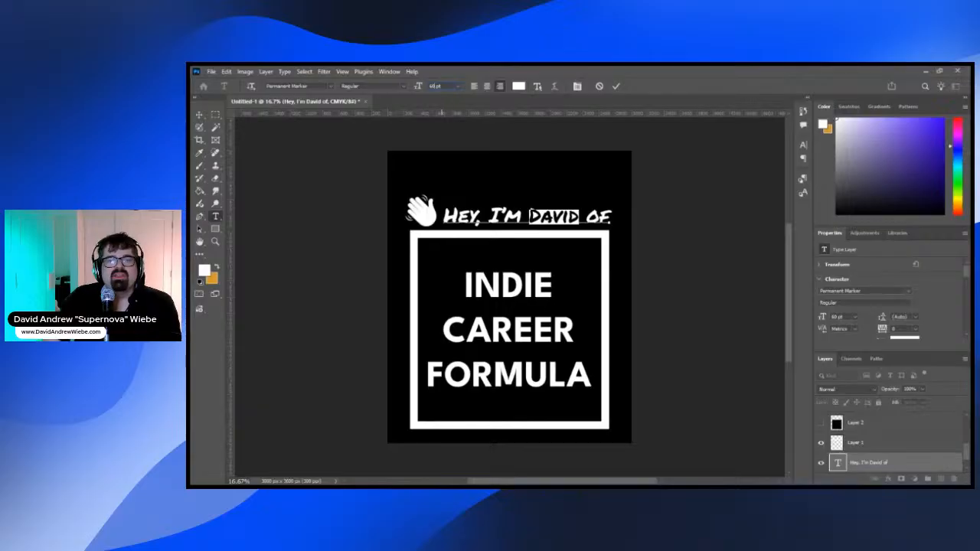
type("62")
key("Return")
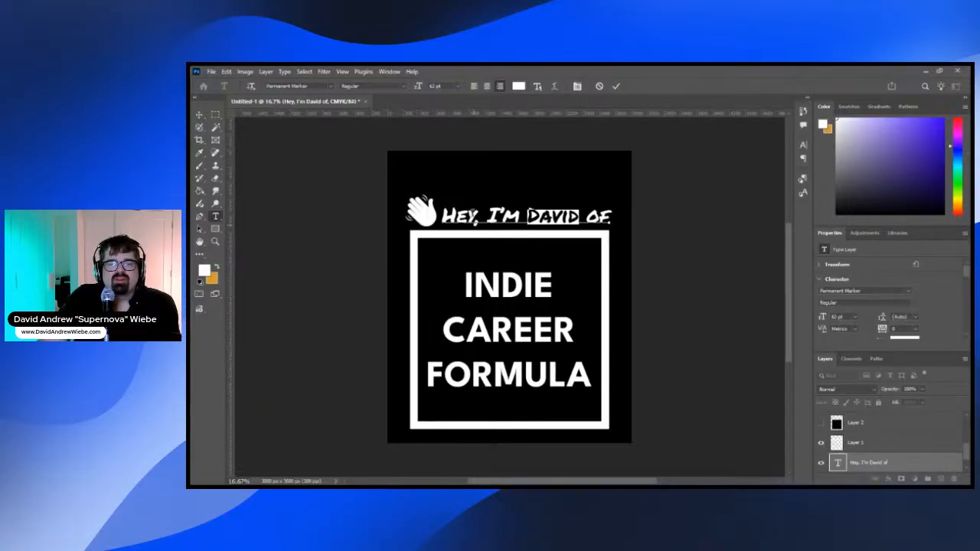
Move the handwritten greeting text slightly up, farther from the frame's upper edge
left_click(475, 211)
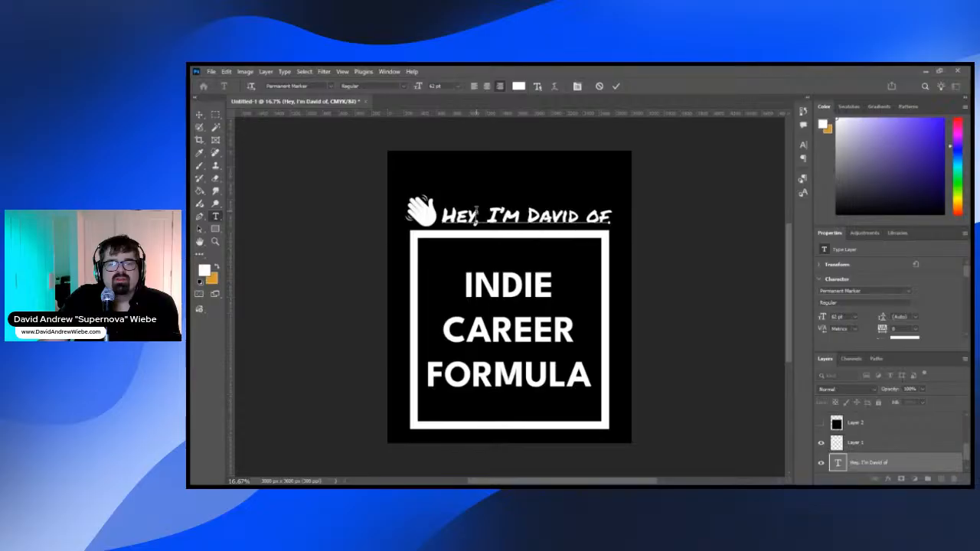
left_click_drag(610, 216, 434, 219)
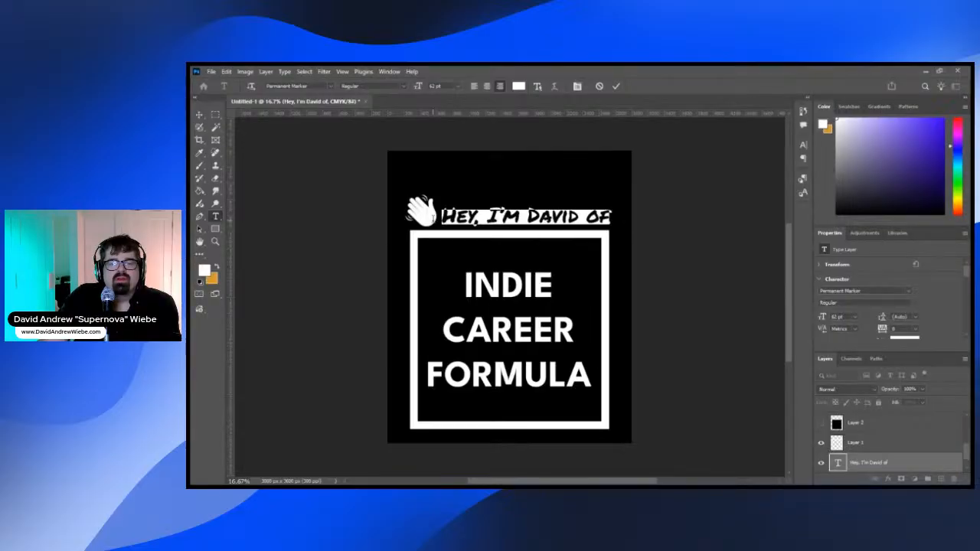
left_click(686, 222)
left_click(199, 114)
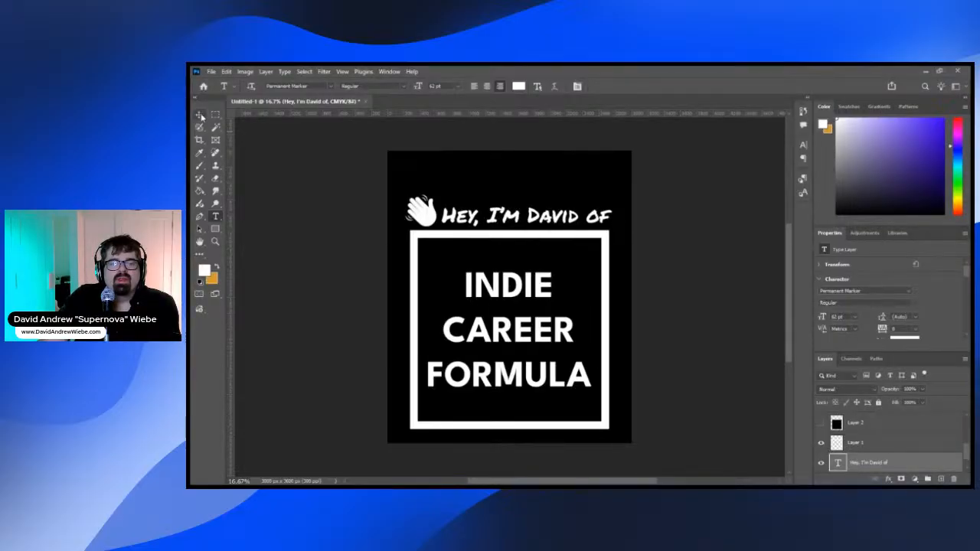
left_click(711, 216)
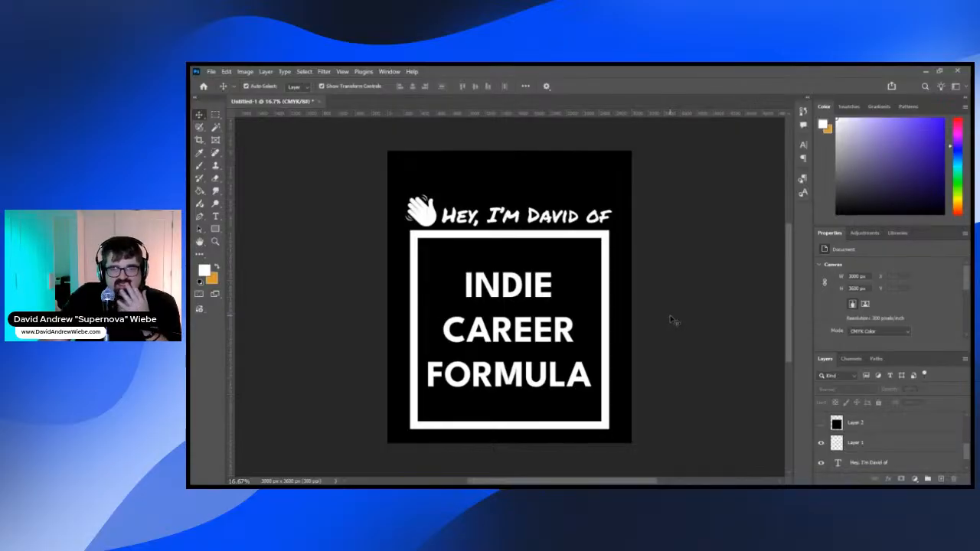
left_click(488, 221)
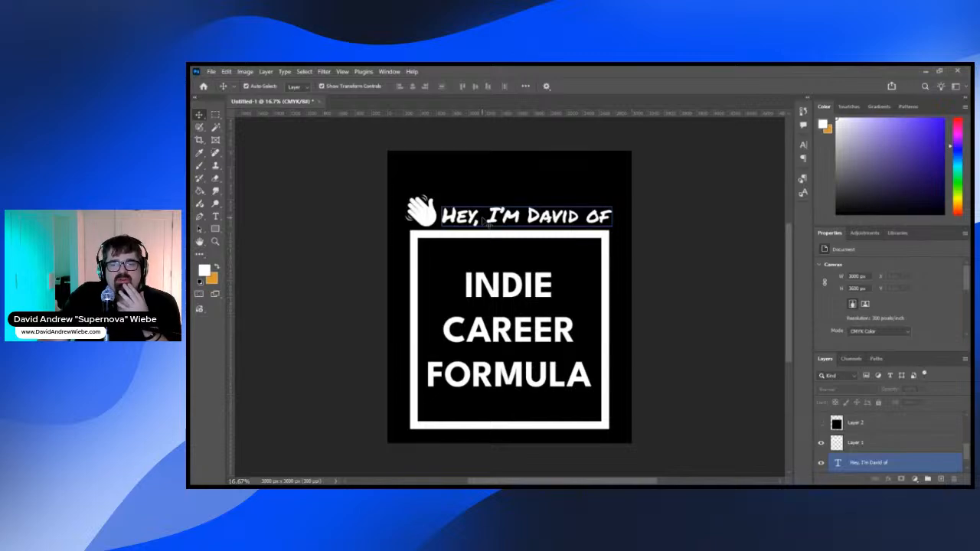
left_click_drag(488, 222, 488, 216)
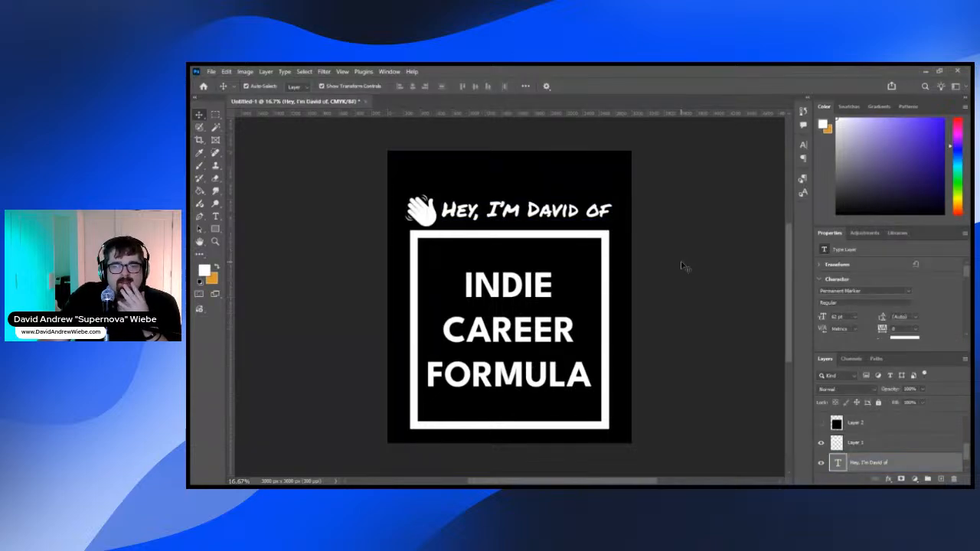
left_click(681, 263)
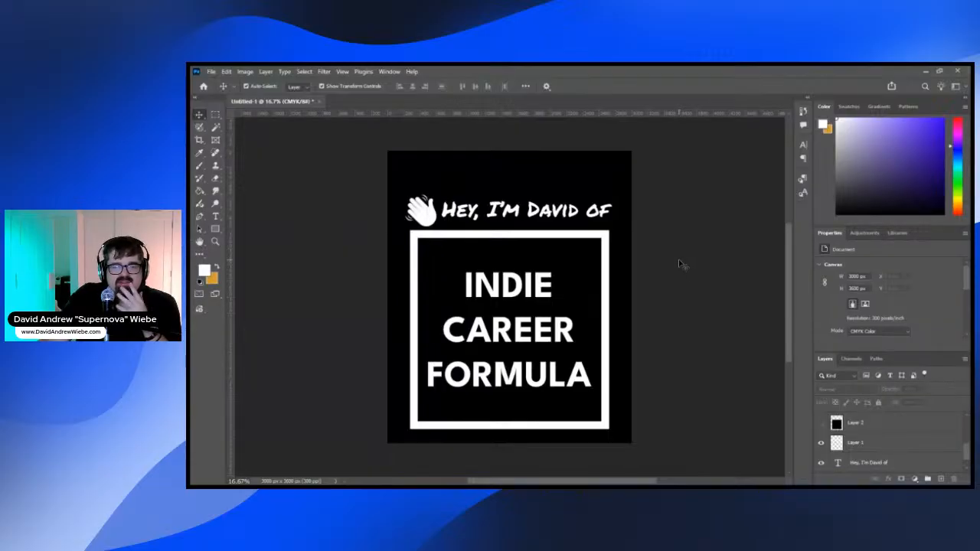
Enlarge the whole handwritten greeting to 72 pt and raise it slightly so it lines up with the waving hand
left_click(215, 216)
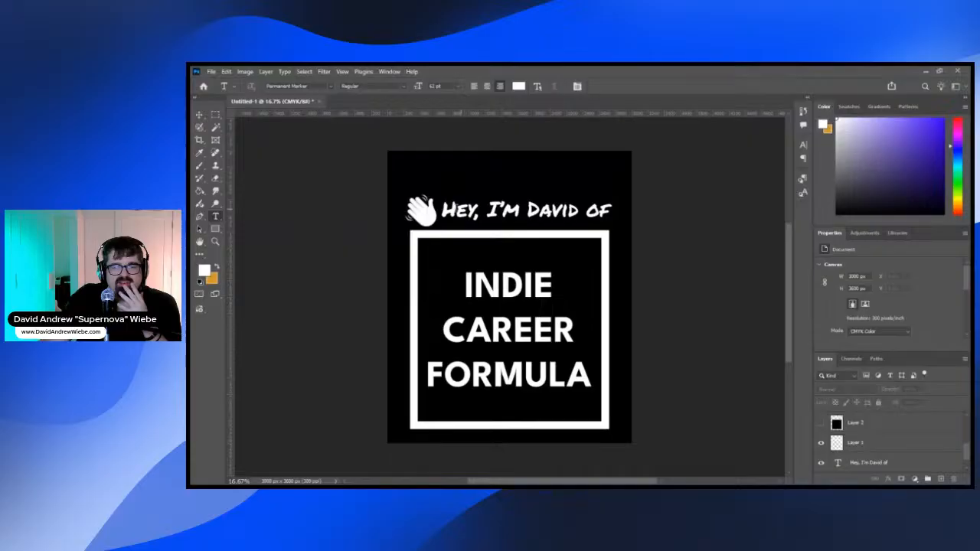
triple_click(450, 221)
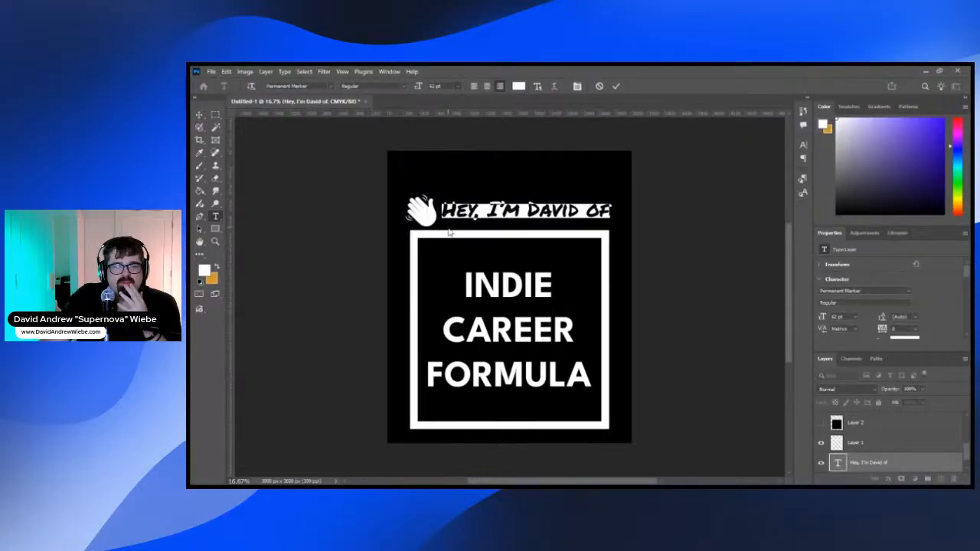
key("ctrl+shift+period")
key("ctrl+shift+period")
key("ctrl+shift+period")
key("ctrl+shift+period")
key("ctrl+shift+period")
left_click(200, 115)
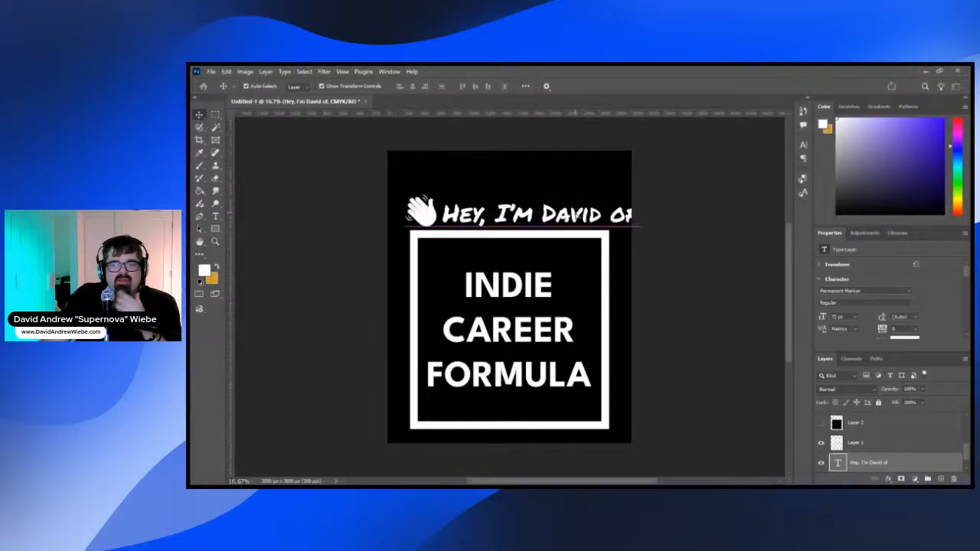
left_click_drag(578, 216, 579, 213)
left_click(708, 299)
Select the waving hand and greeting layers together and centre them horizontally on the canvas above the frame
scroll(900, 446, "up", 3)
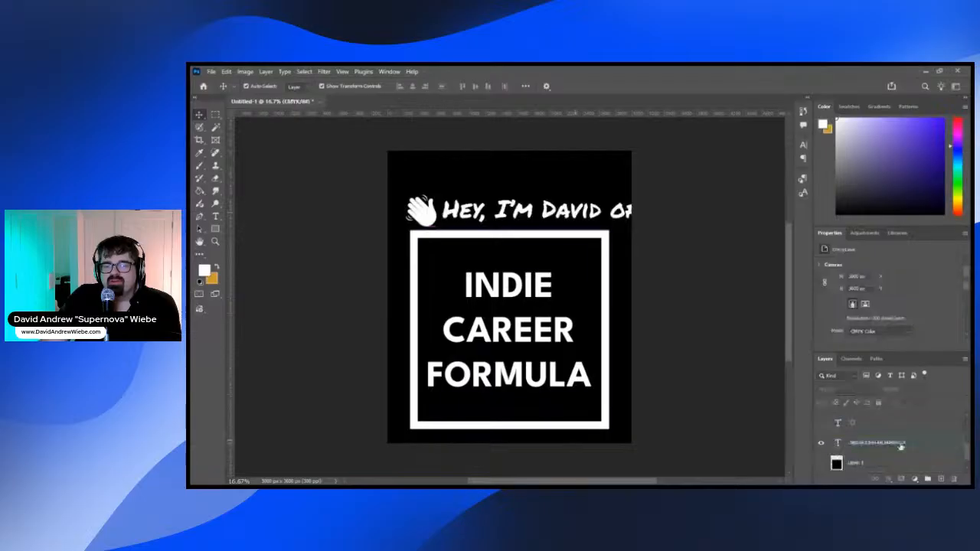
left_click(884, 427)
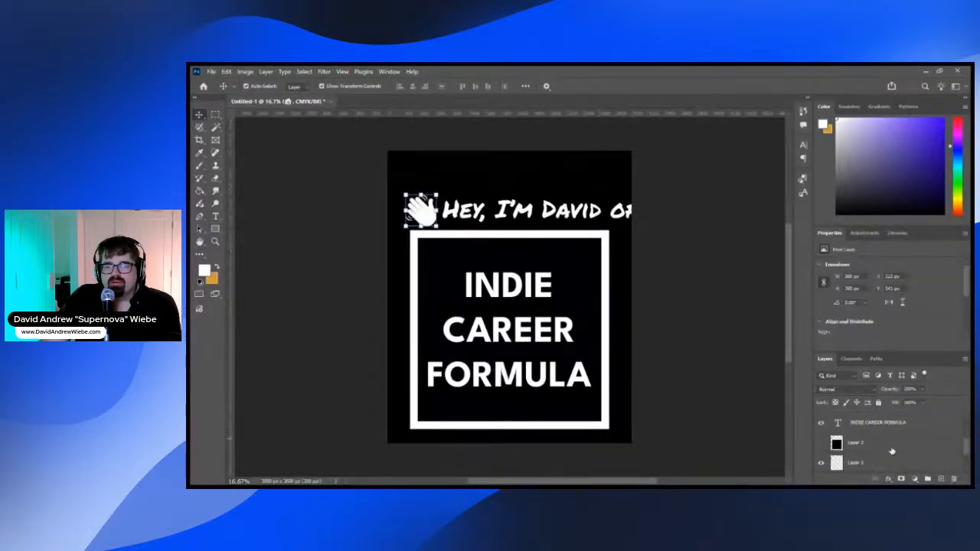
left_click(890, 444)
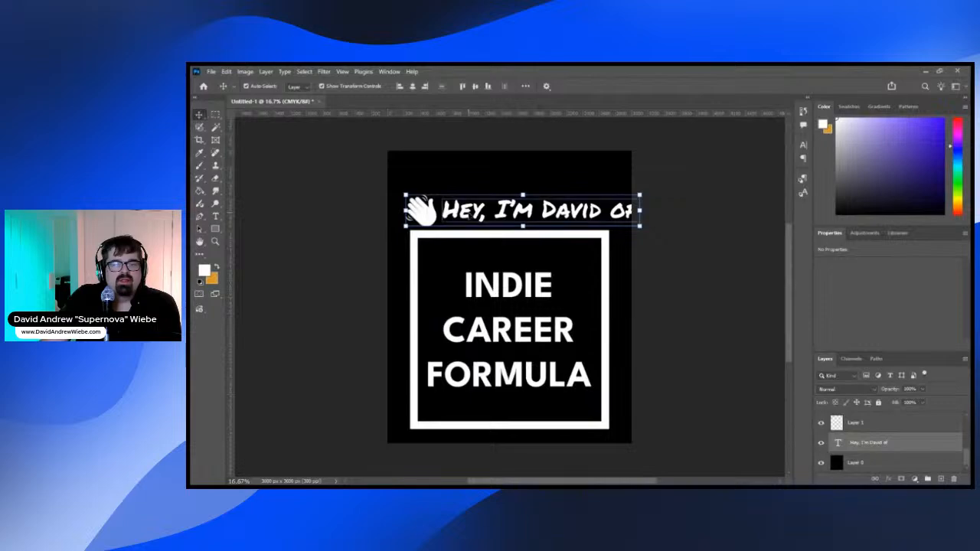
left_click_drag(468, 216, 456, 219)
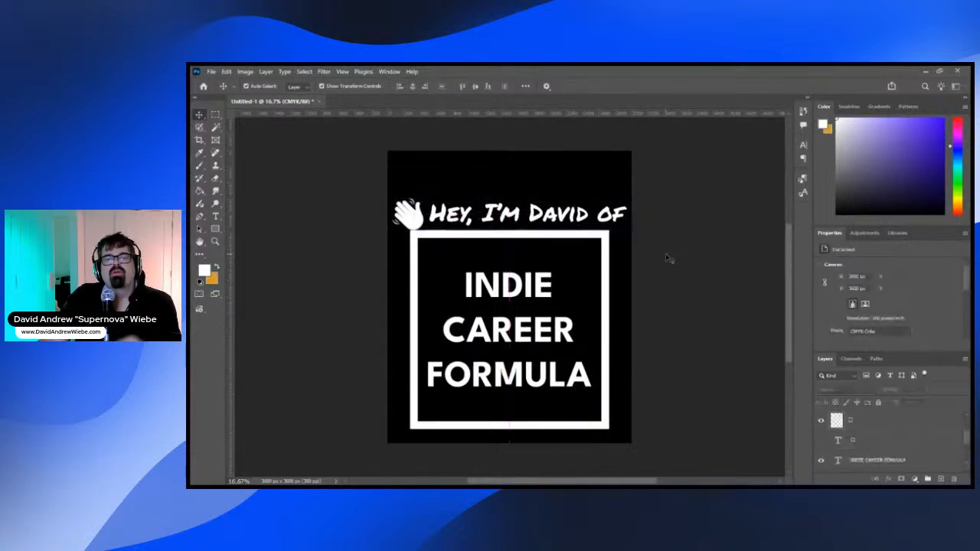
Raise the waving hand and greeting together slightly so both sit clear of the frame
left_click_drag(501, 216, 496, 208)
key("ctrl+z")
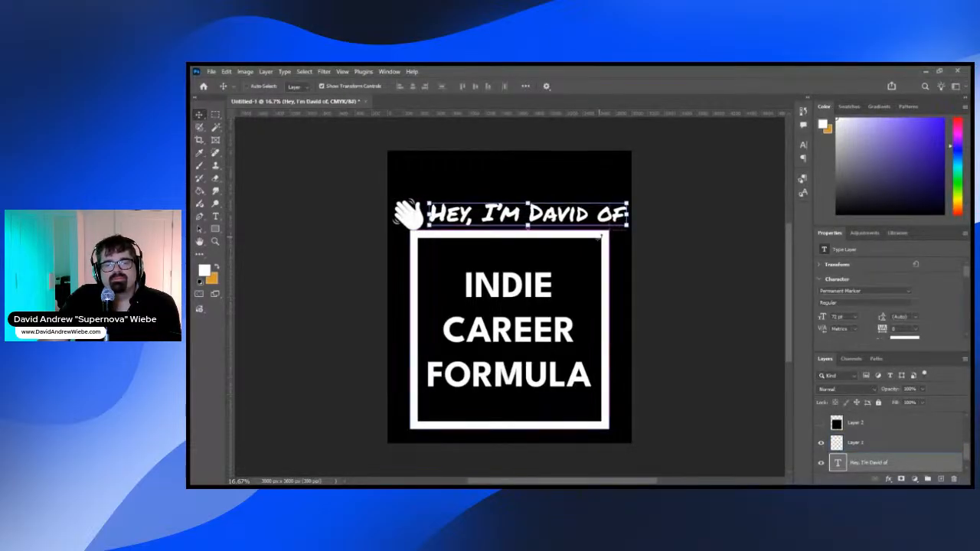
scroll(896, 434, "up", 3)
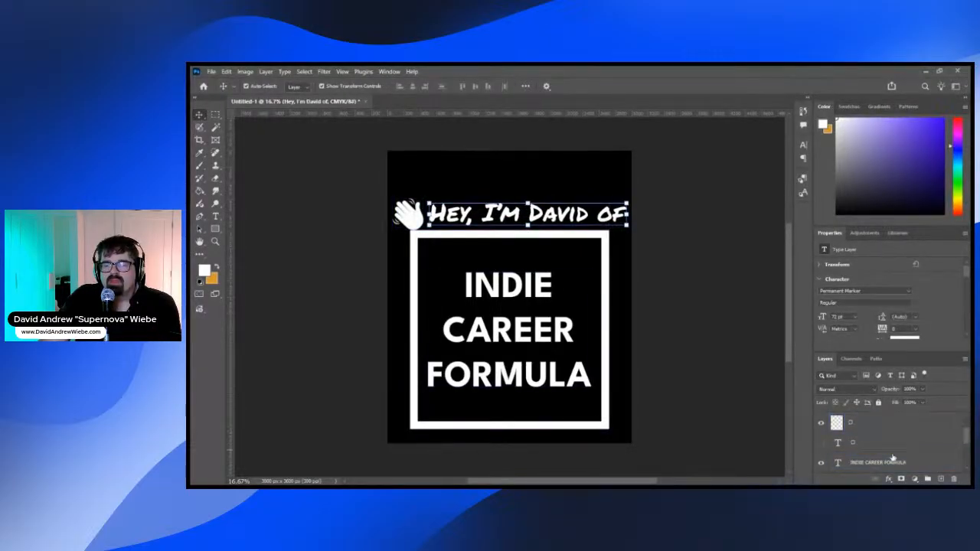
left_click(891, 431, "shift")
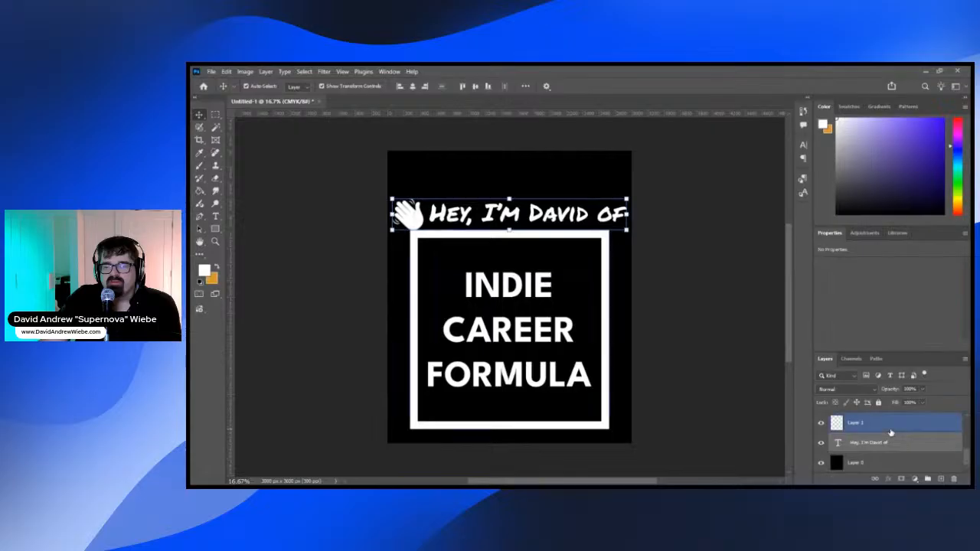
left_click_drag(516, 212, 514, 209)
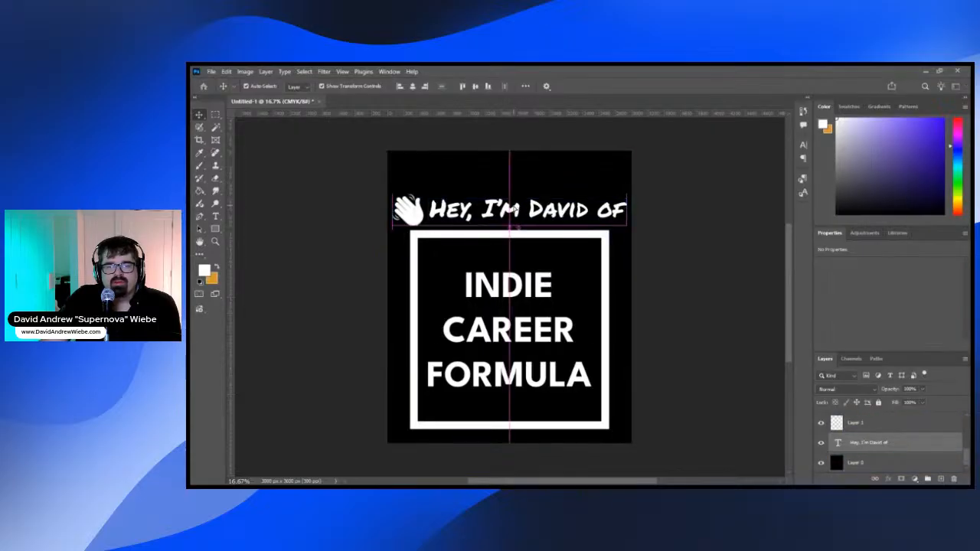
left_click(733, 256)
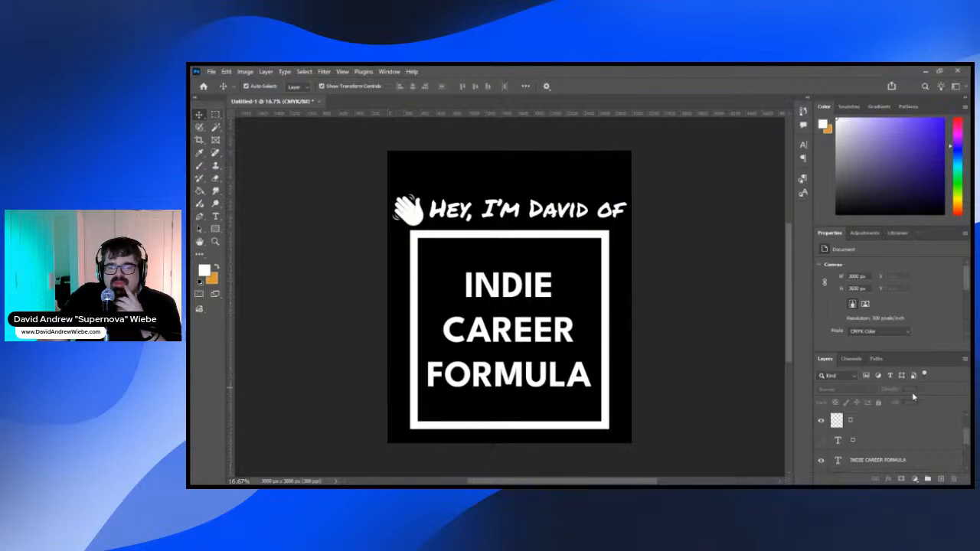
Add a new empty layer directly above the waving hand's layer
left_click(926, 446)
scroll(926, 446, "up", 2)
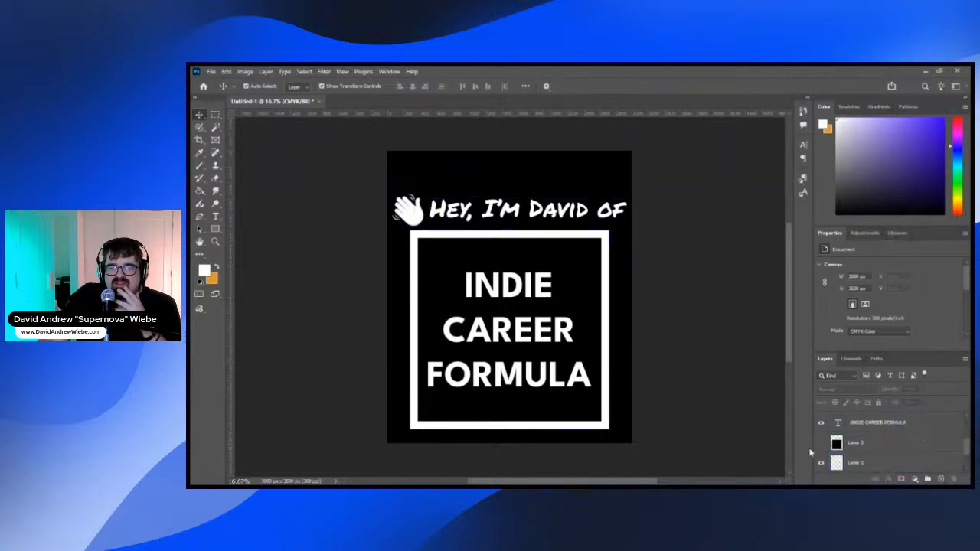
scroll(883, 449, "down", 1)
left_click(884, 446)
left_click(940, 479)
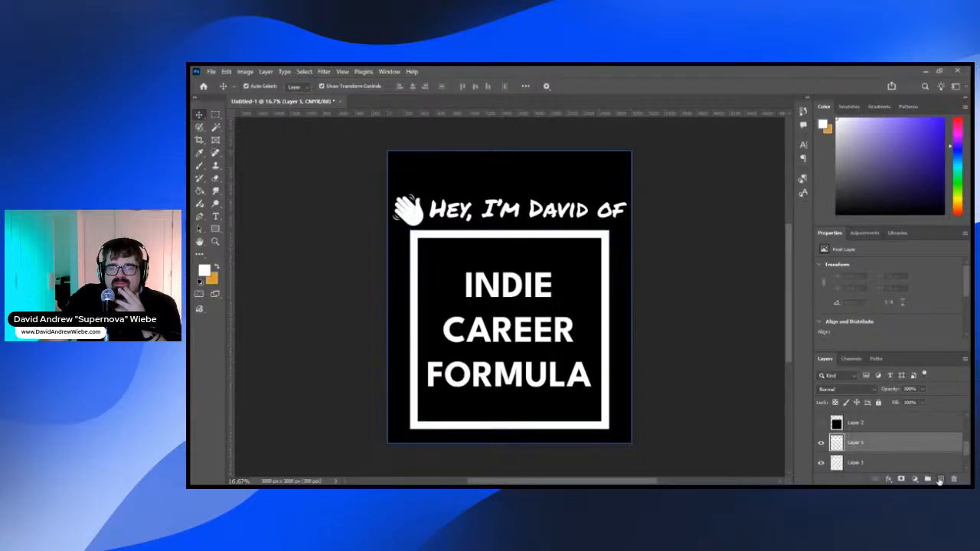
Select a wide rectangle about 2790 by 1180 px across the middle of the frame and fill it with white
left_click(216, 114)
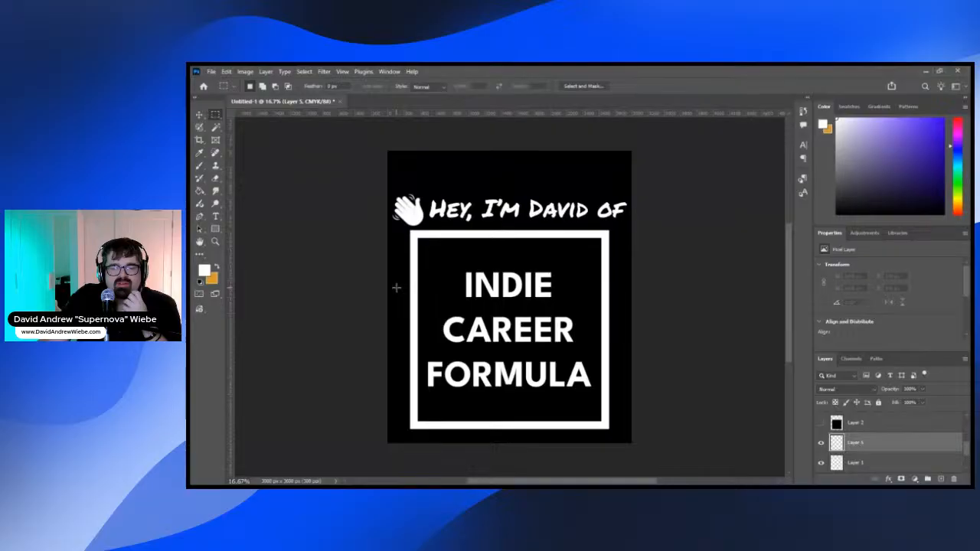
left_click_drag(397, 288, 623, 382)
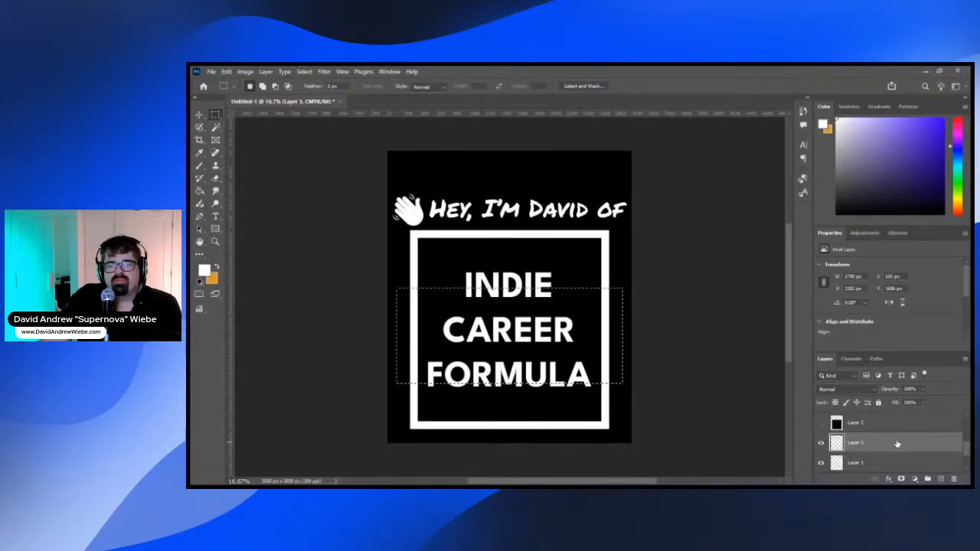
scroll(897, 444, "down", 1)
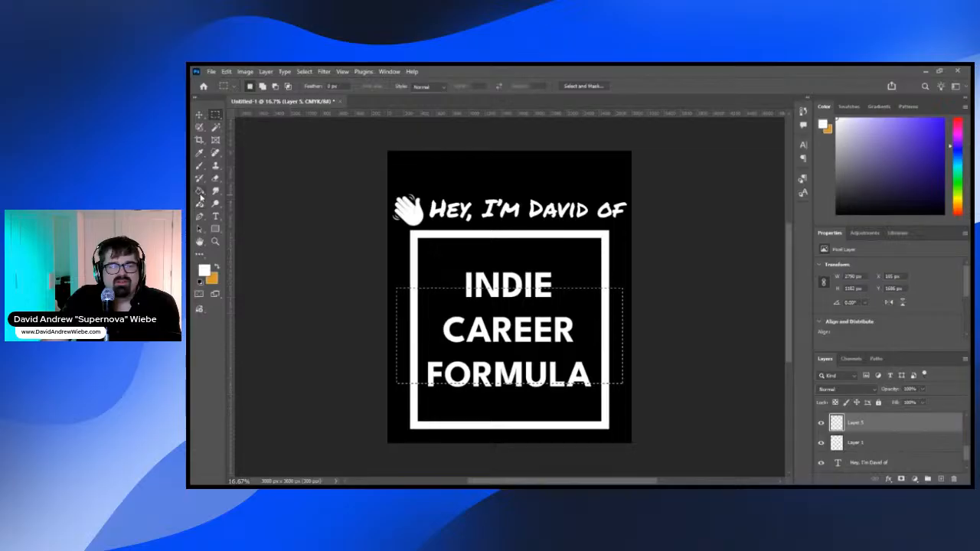
left_click(200, 192)
left_click(406, 312)
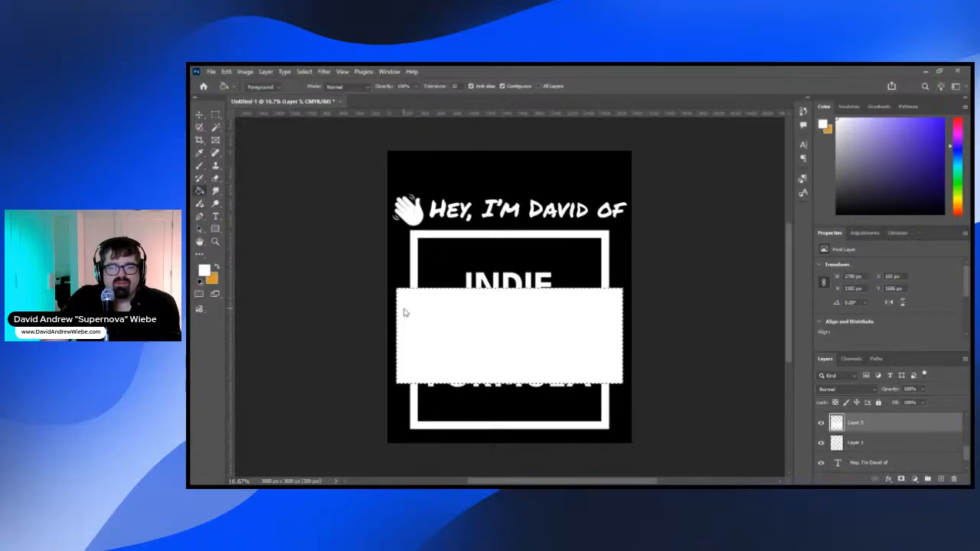
Show the hidden black square layer over the white rectangle, place the rectangle's layer below the hand's layer, and clear the selection
scroll(904, 434, "up", 1)
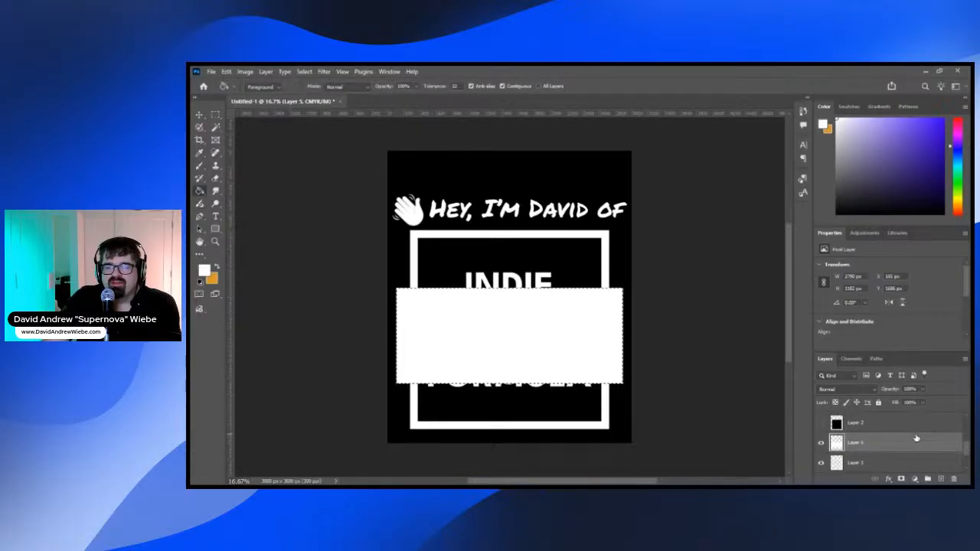
left_click(822, 423)
scroll(924, 440, "down", 1)
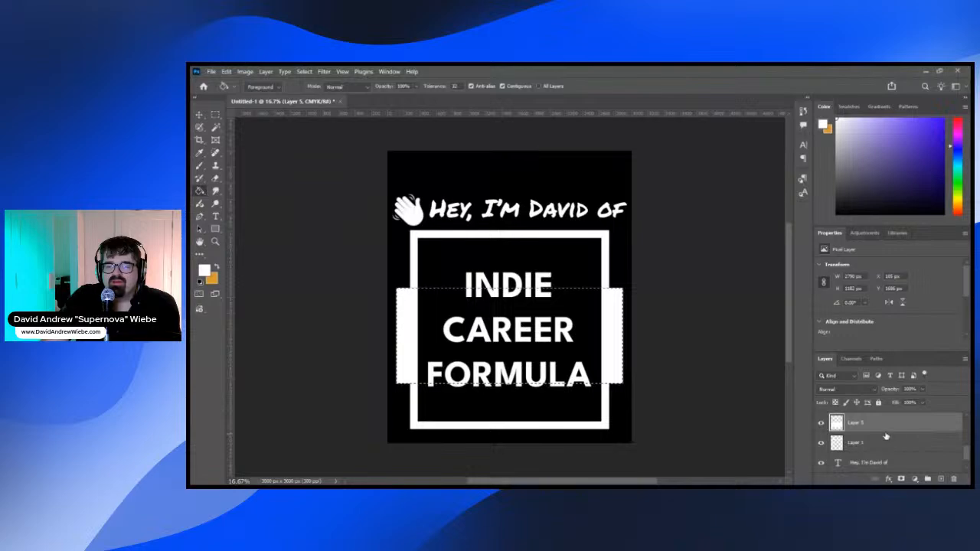
left_click_drag(881, 427, 880, 448)
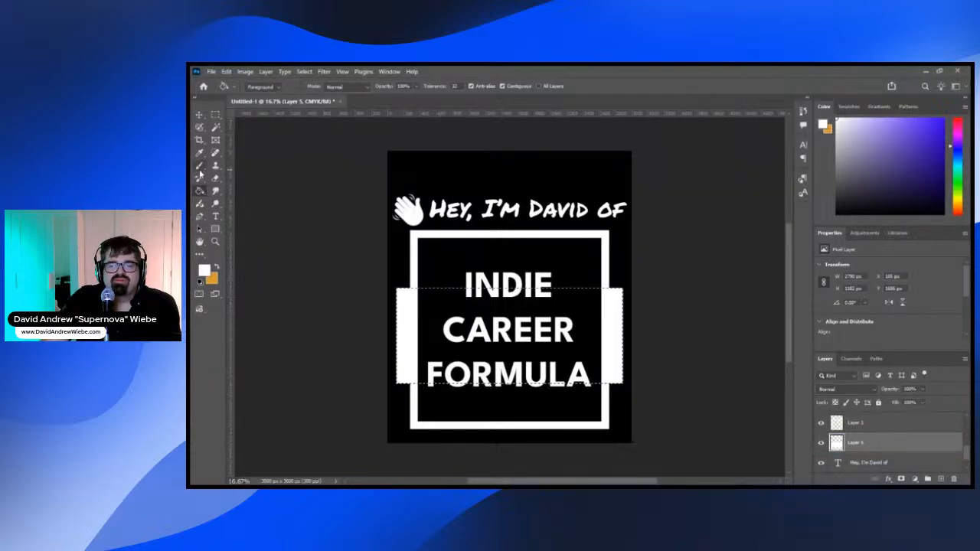
key("ctrl+d")
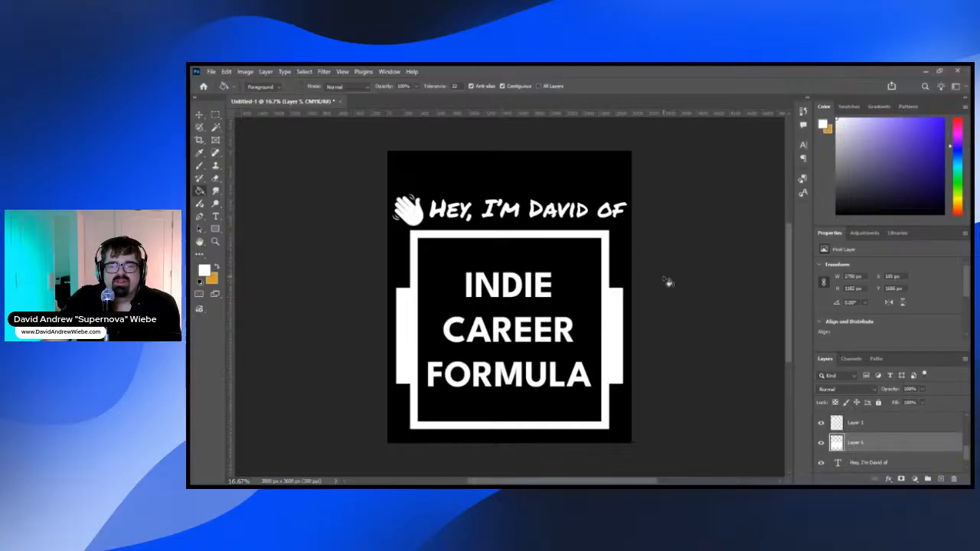
Move the white rectangle slightly up so it is centred vertically behind the frame
left_click(199, 115)
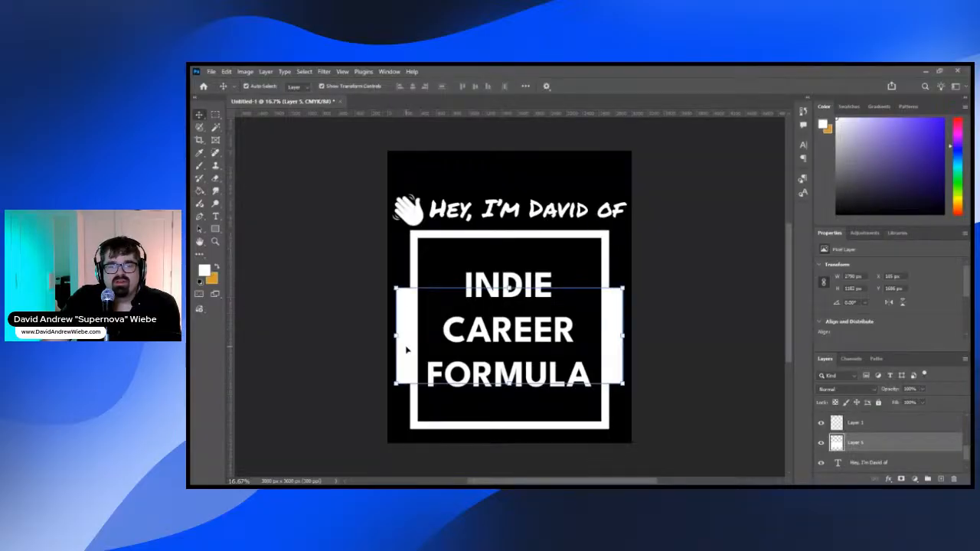
mouse_move(407, 350)
left_mouse_down()
mouse_move(408, 325)
mouse_move(408, 347)
left_mouse_up()
left_click(695, 353)
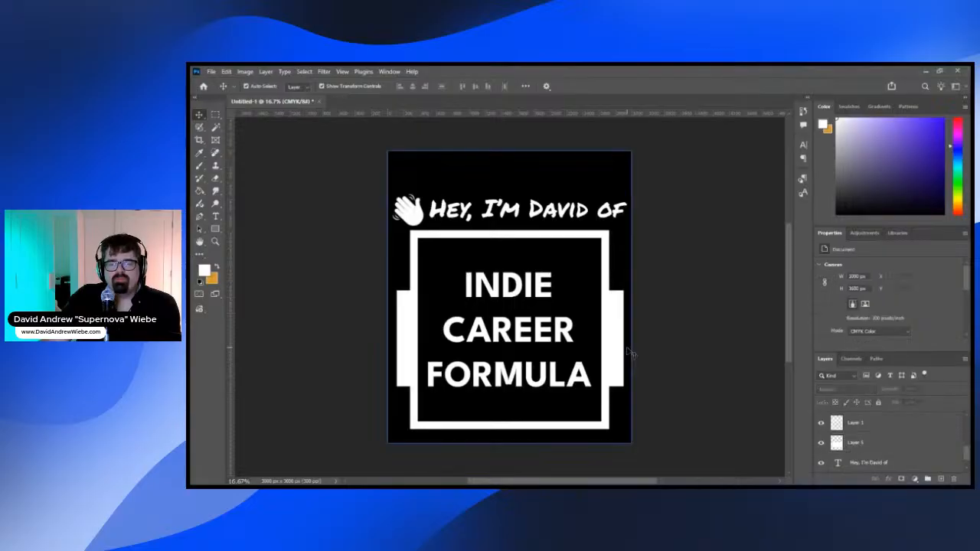
left_click_drag(620, 349, 617, 338)
left_click(707, 332)
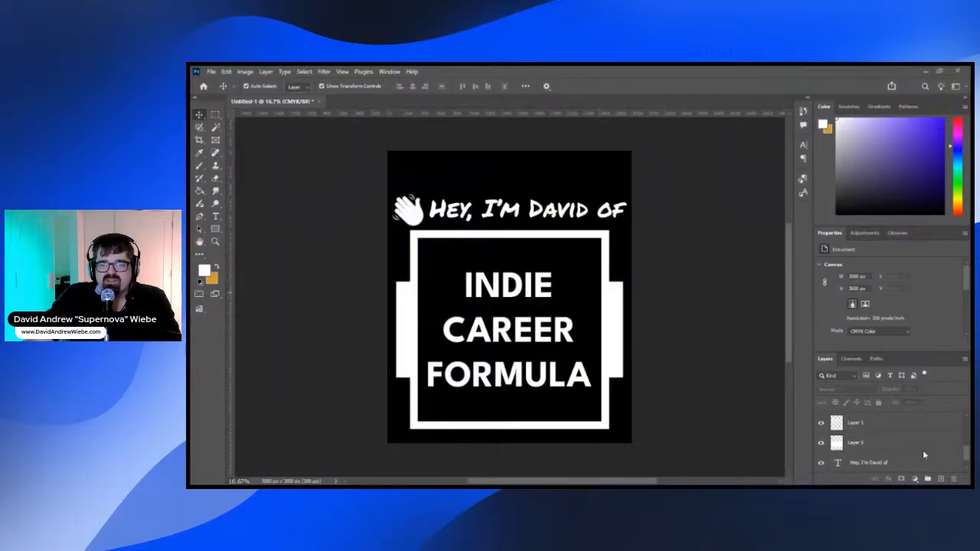
scroll(921, 453, "down", 1)
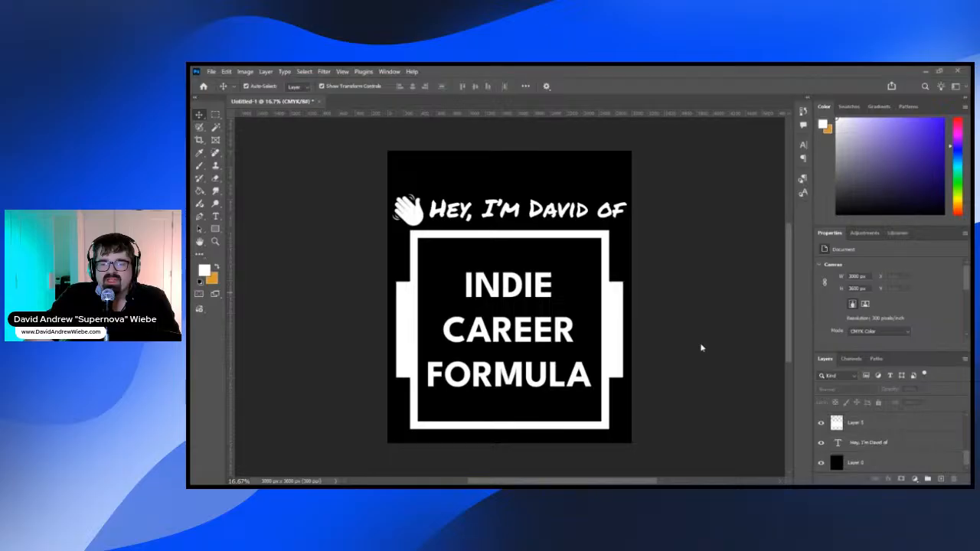
left_click(213, 115)
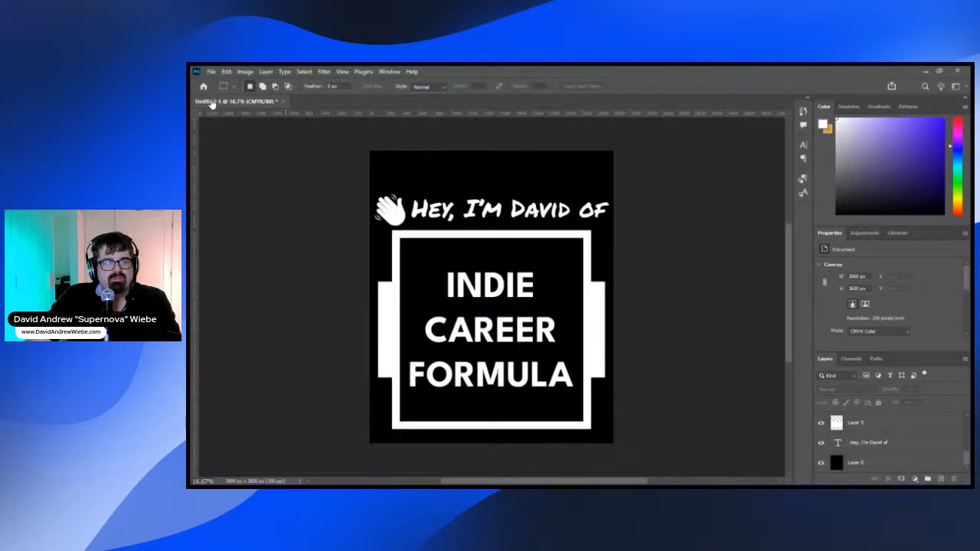
left_click(809, 99)
left_click(809, 99)
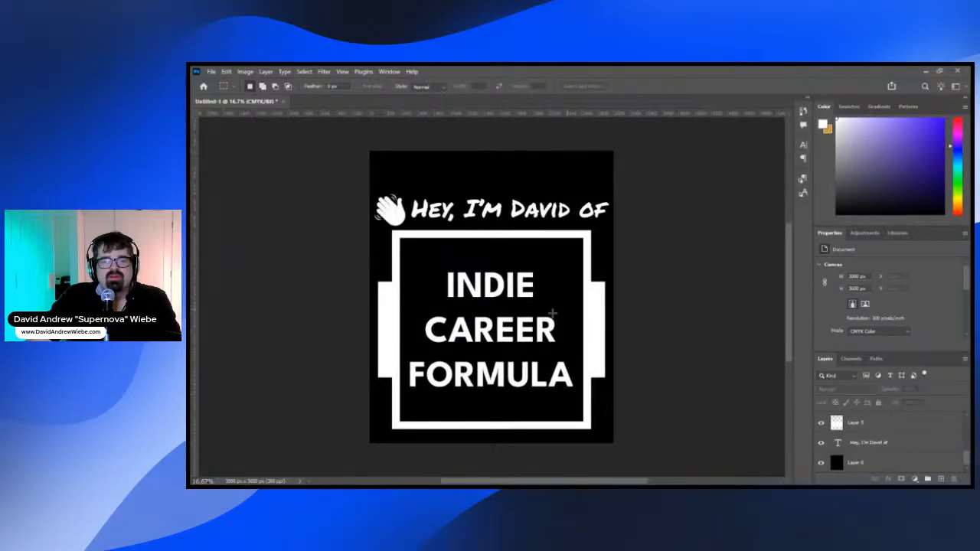
Select all the artwork layers above the background and move them together slightly up, keeping them horizontally centred on the canvas
scroll(918, 440, "up", 3)
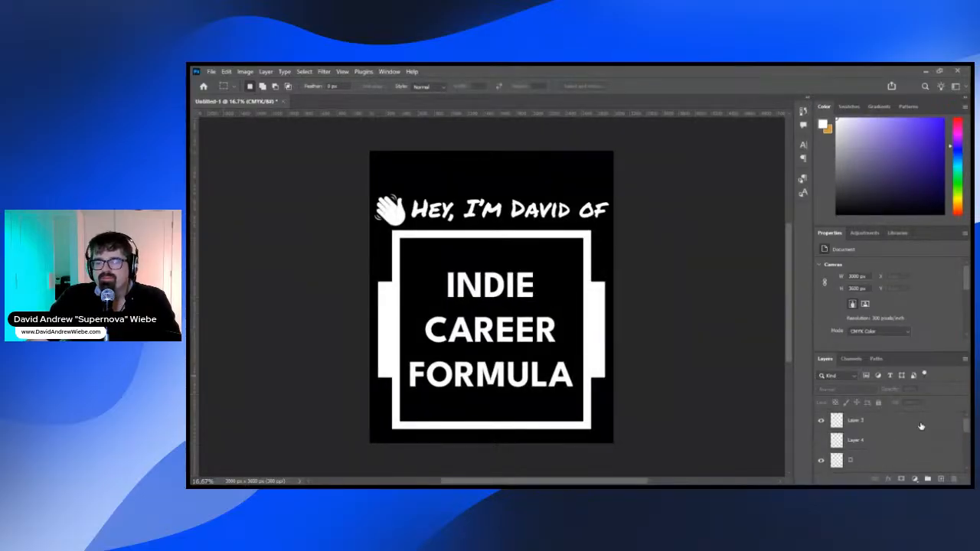
left_click(909, 421)
scroll(909, 424, "down", 3)
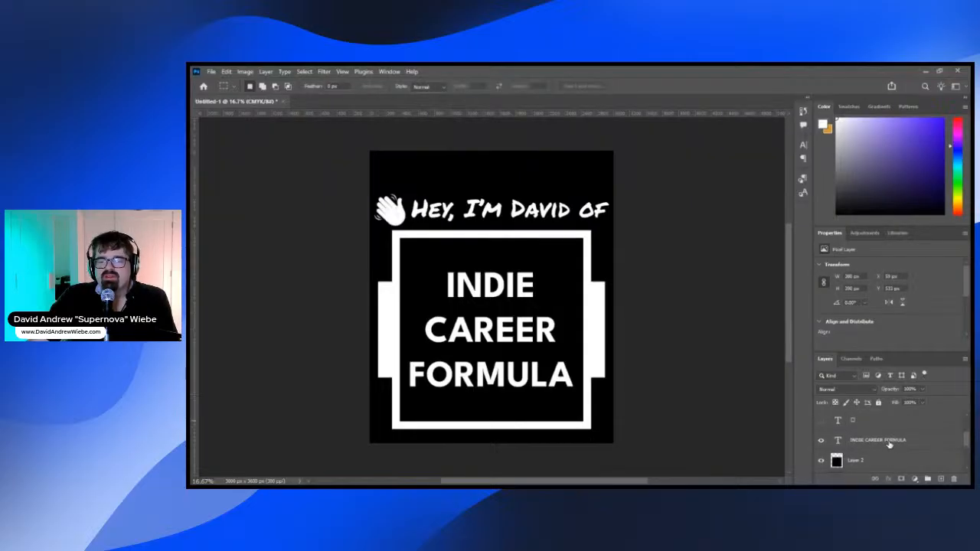
left_click(888, 442)
scroll(889, 445, "down", 1)
scroll(889, 444, "up", 3)
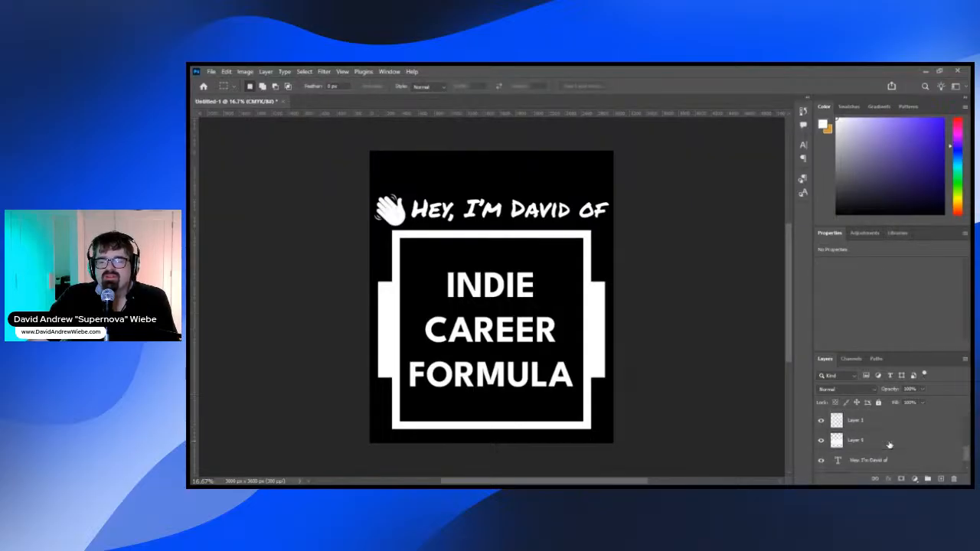
left_click(888, 441)
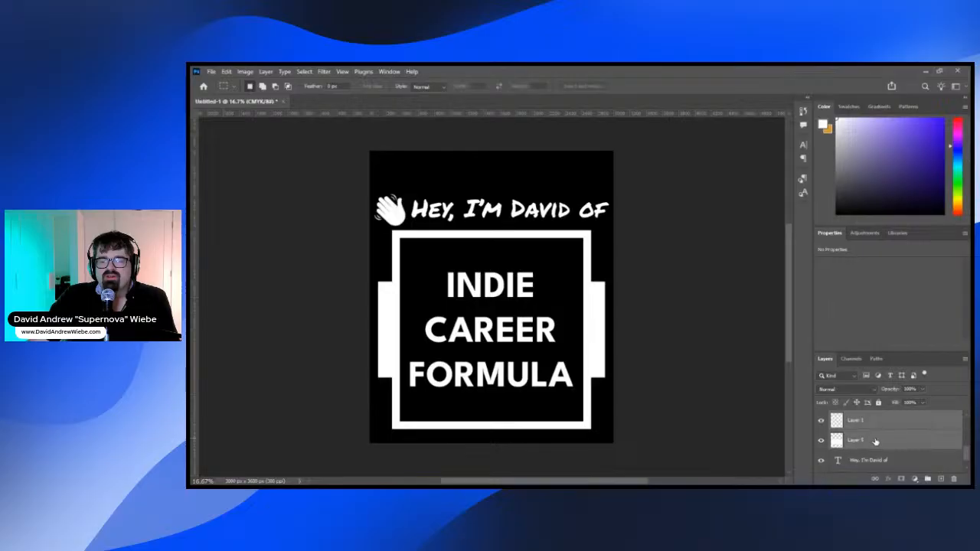
scroll(880, 445, "down", 1)
left_click(876, 444, "shift")
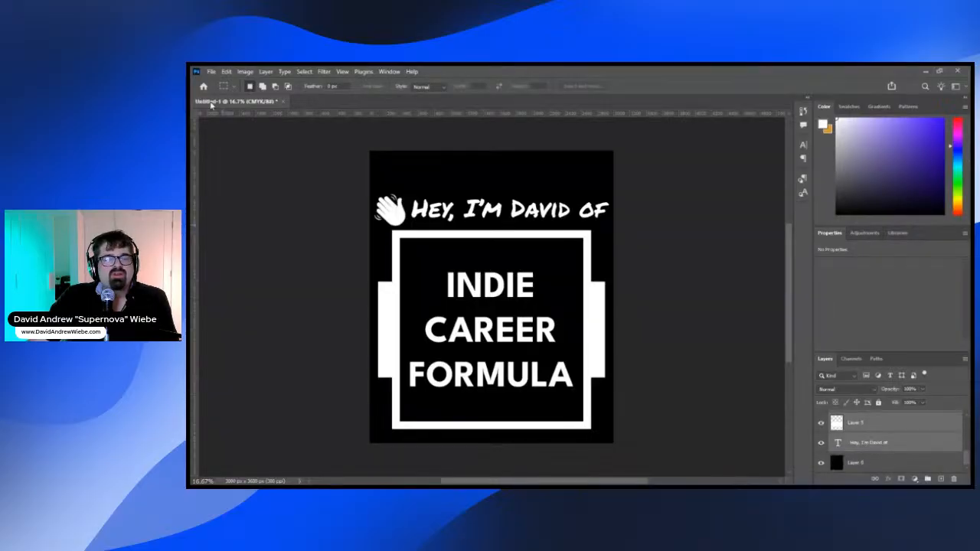
key("v")
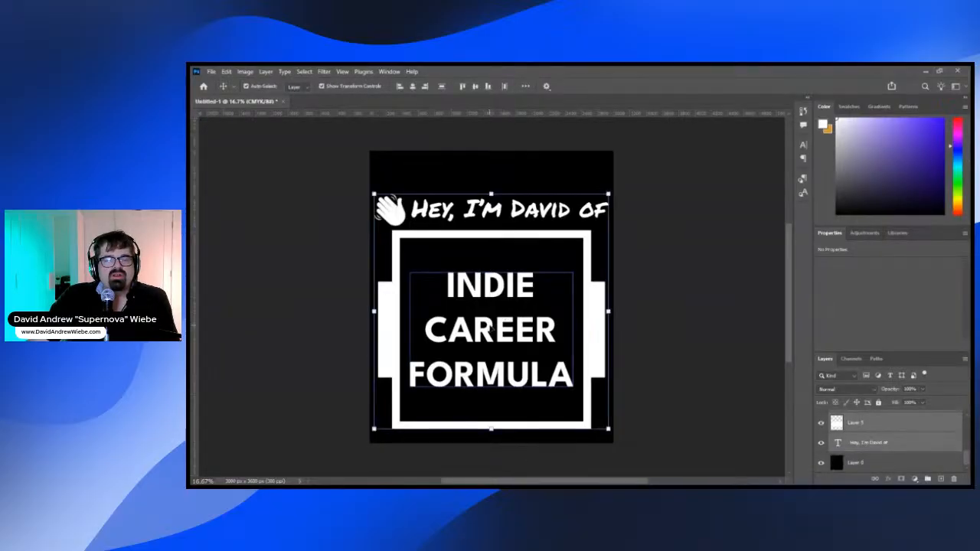
left_click_drag(491, 328, 487, 330)
left_click_drag(488, 329, 490, 321)
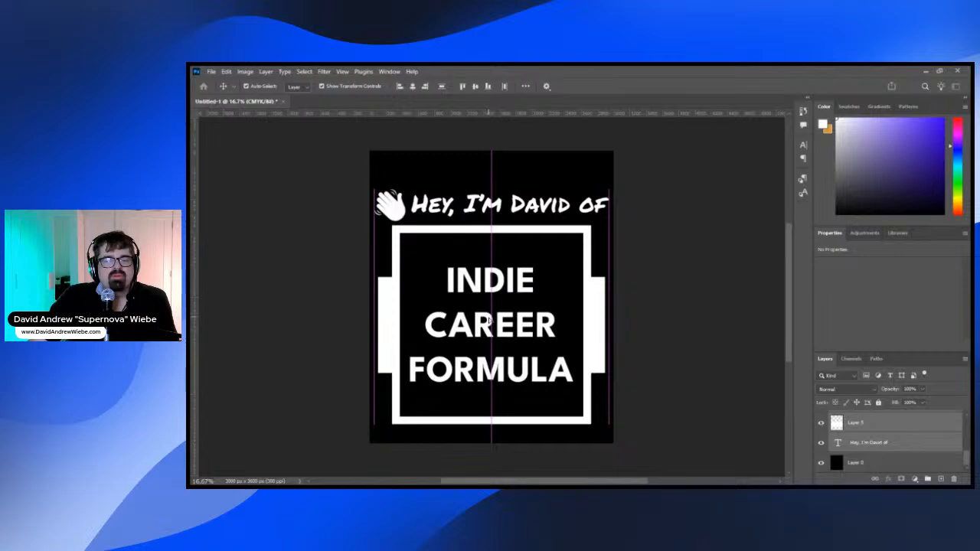
key("ctrl+a")
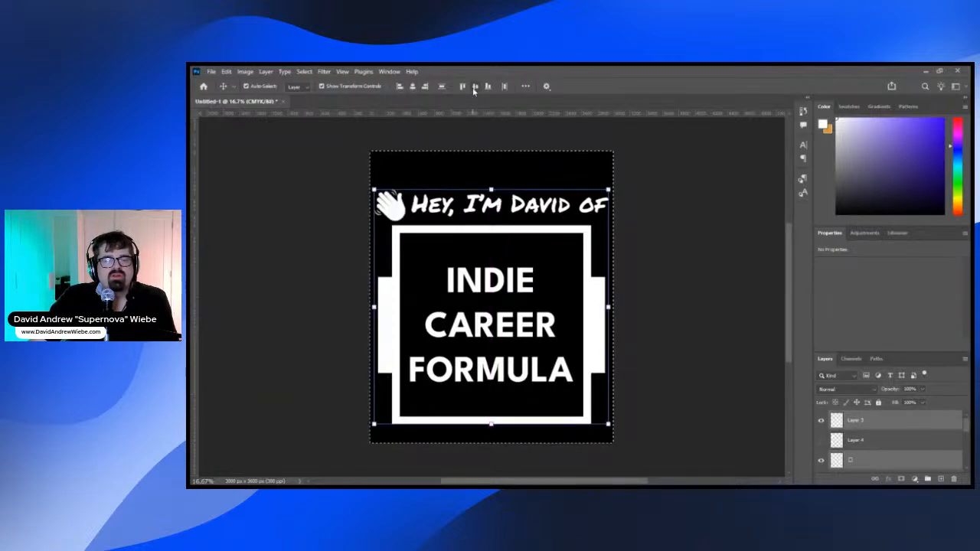
left_click(703, 245)
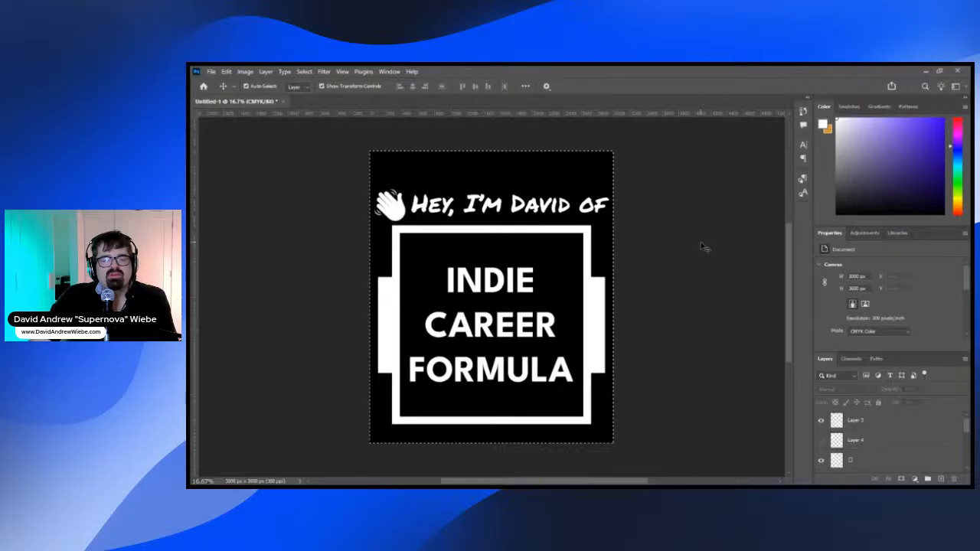
key("ctrl+d")
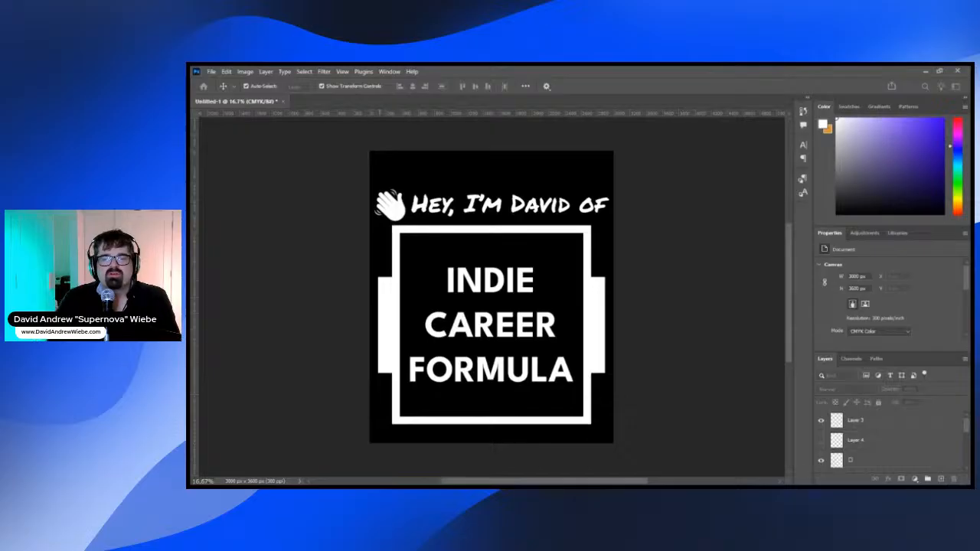
Place a horizontal guide at the canvas's vertical centre and move all visible artwork layers except the background up until they are centred on it
left_click_drag(379, 113, 379, 297)
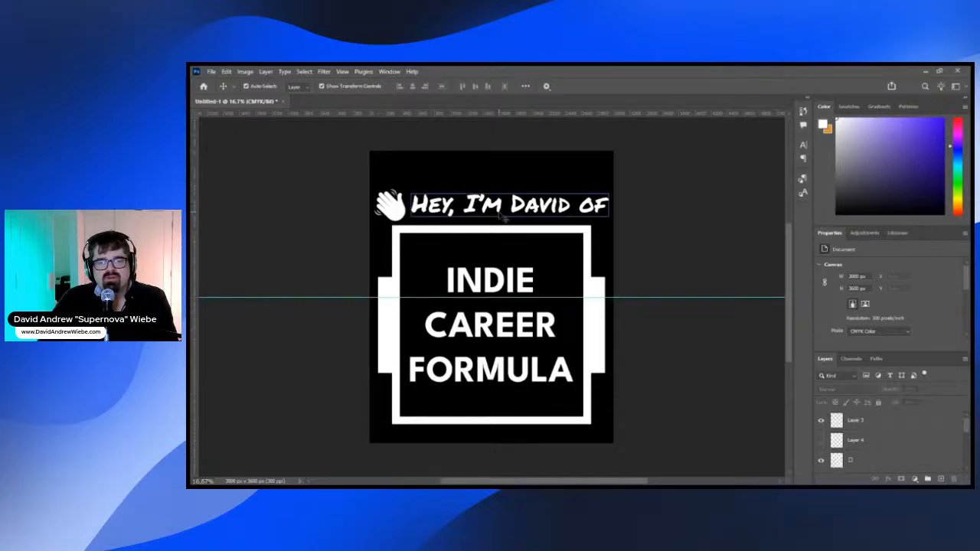
left_click(880, 459)
scroll(881, 458, "down", 2)
left_click(887, 458)
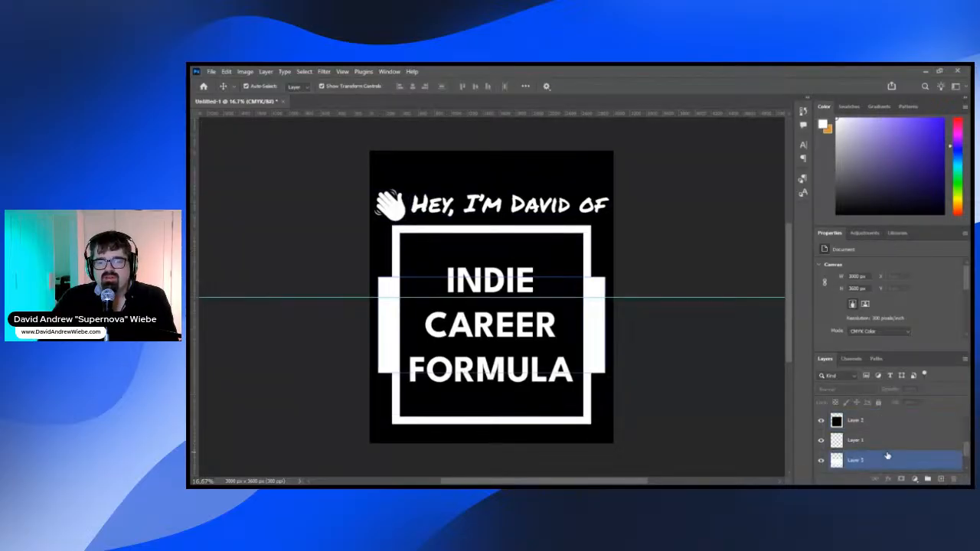
left_click(888, 457)
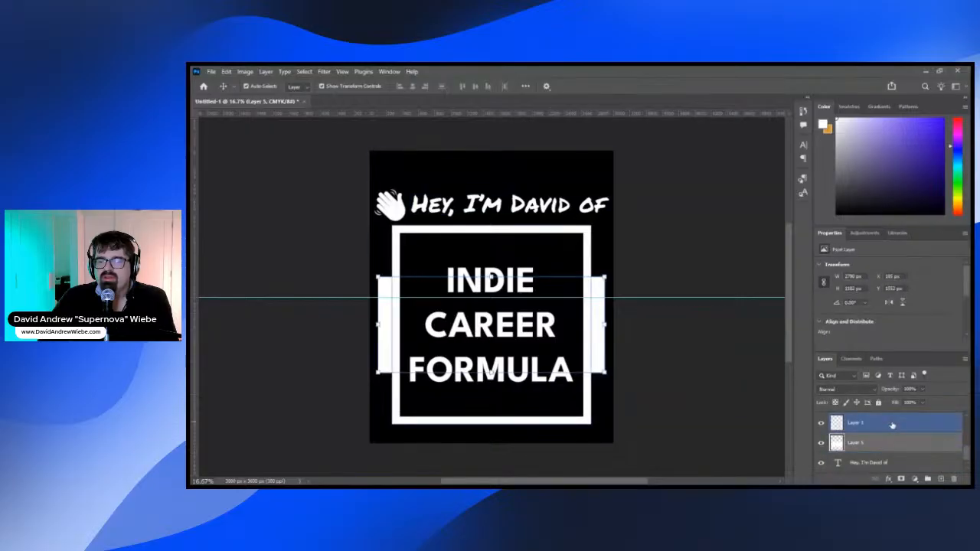
left_click(892, 451, "ctrl")
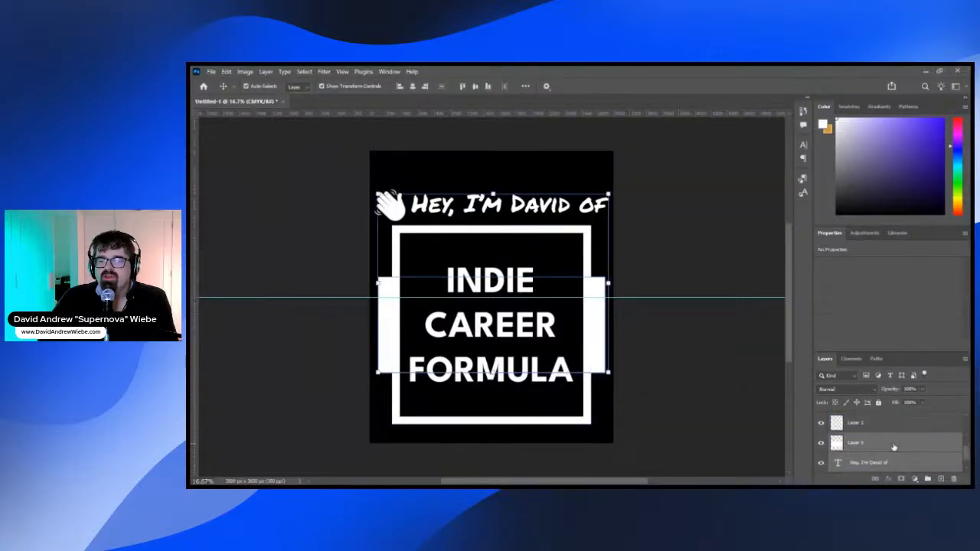
left_click(882, 426, "ctrl")
scroll(897, 436, "up", 2)
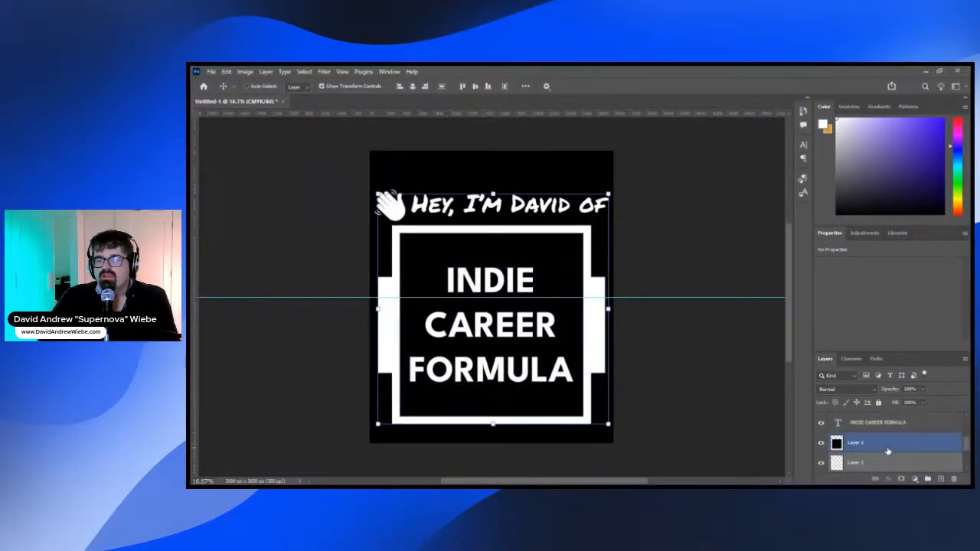
left_click(888, 450, "ctrl")
scroll(921, 454, "up", 1)
left_click(914, 449, "ctrl")
scroll(914, 444, "up", 3)
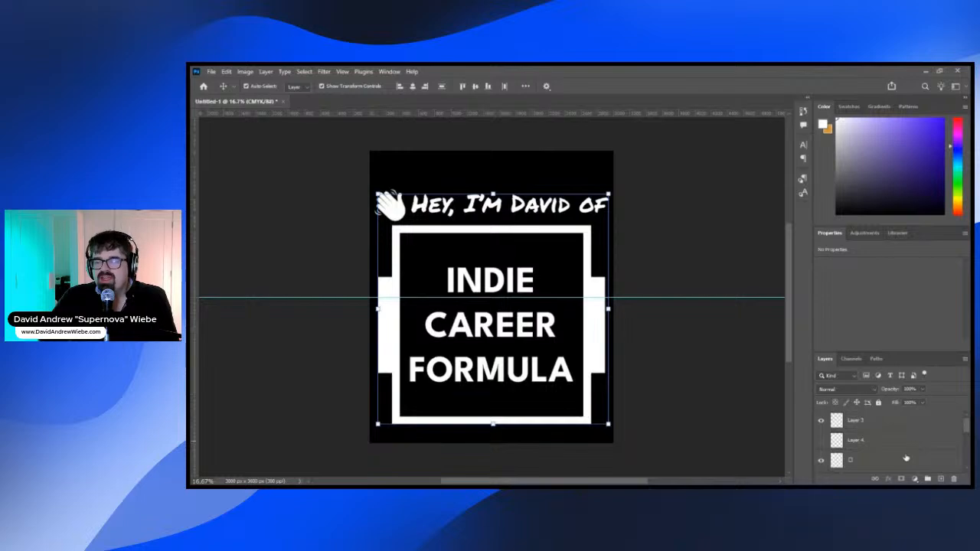
left_click(907, 458, "ctrl")
left_click(898, 426, "ctrl")
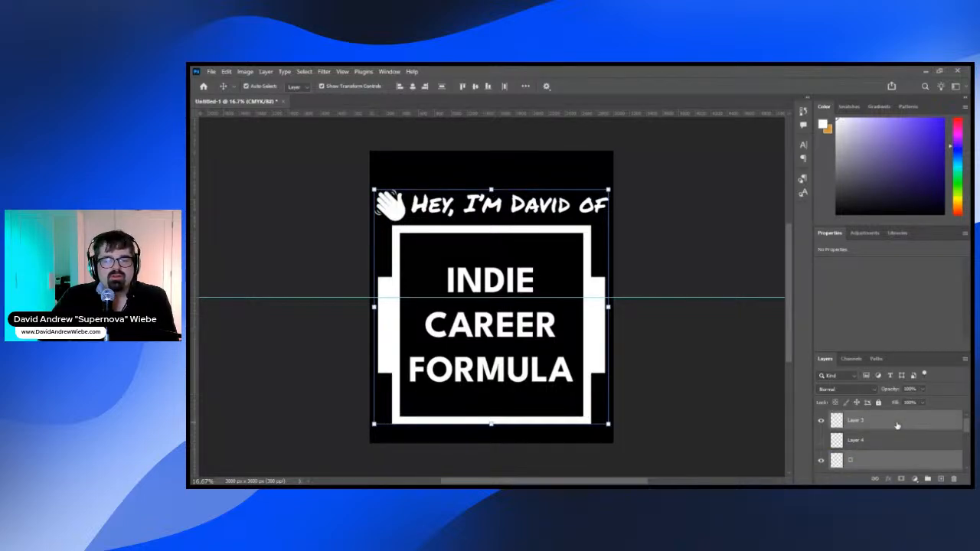
mouse_move(492, 350)
left_mouse_down()
mouse_move(493, 325)
mouse_move(490, 337)
left_mouse_up()
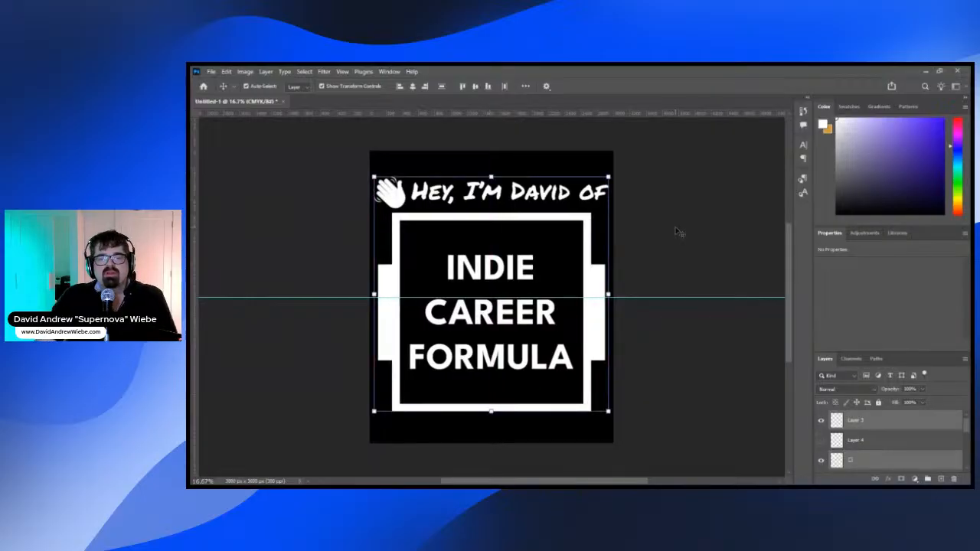
left_click(676, 232)
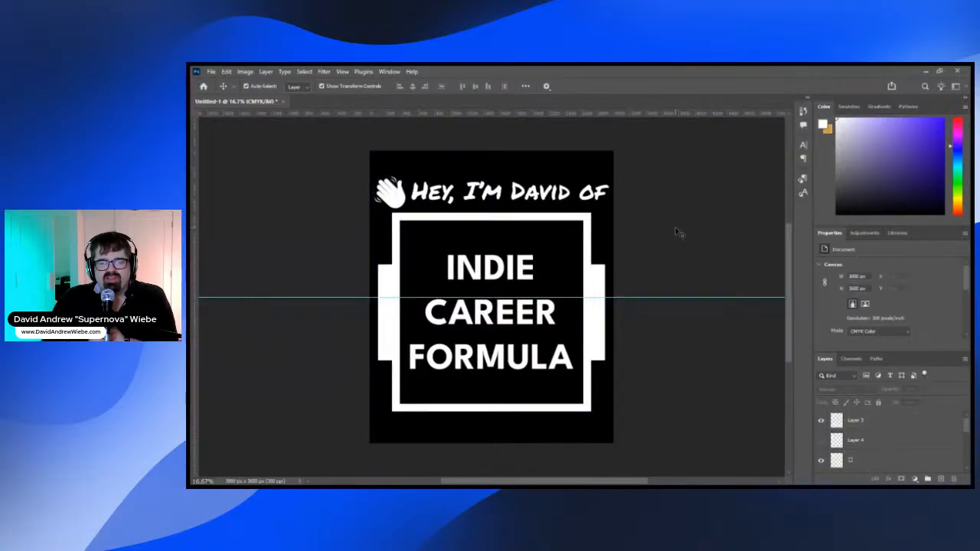
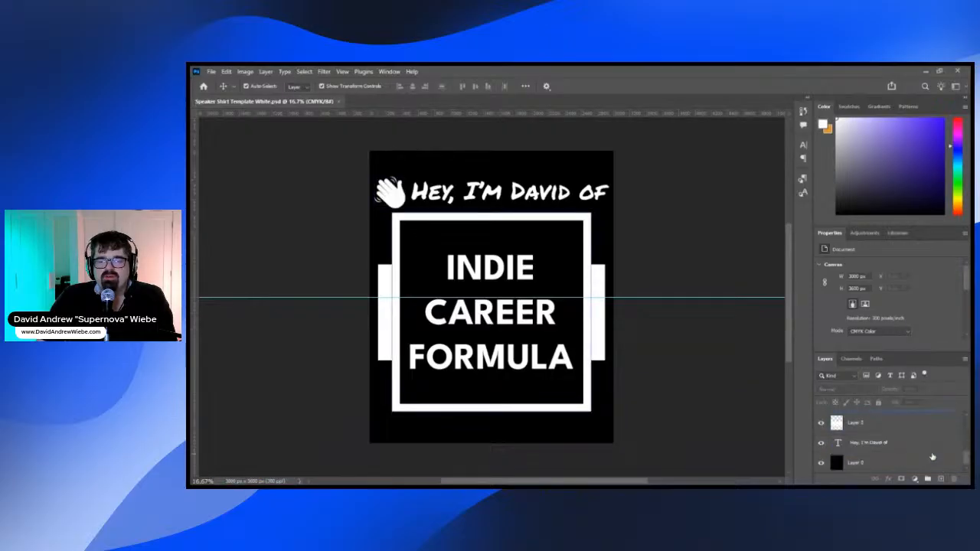
Fill the black background layer with white using the Paint Bucket tool
left_click(922, 462)
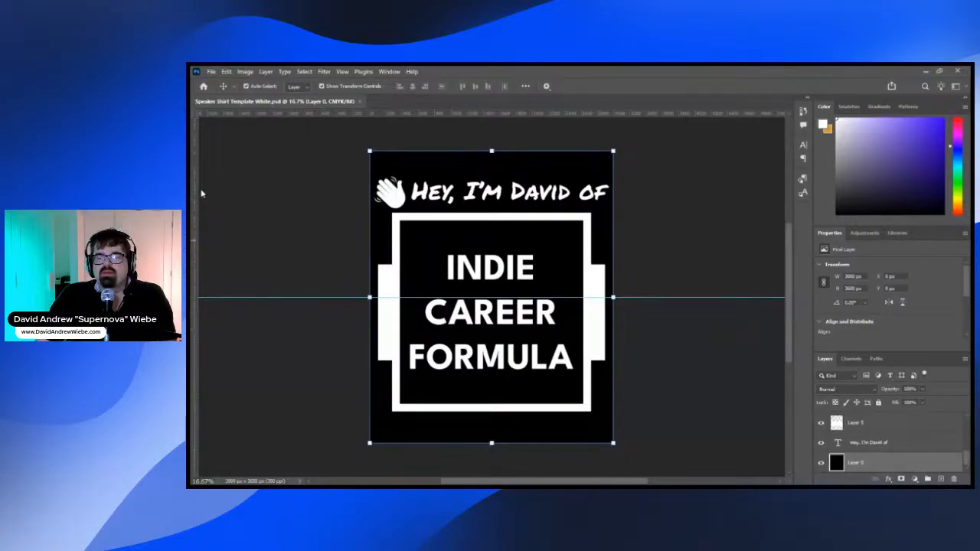
key("g")
scroll(579, 421, "down", 1)
left_click(578, 421)
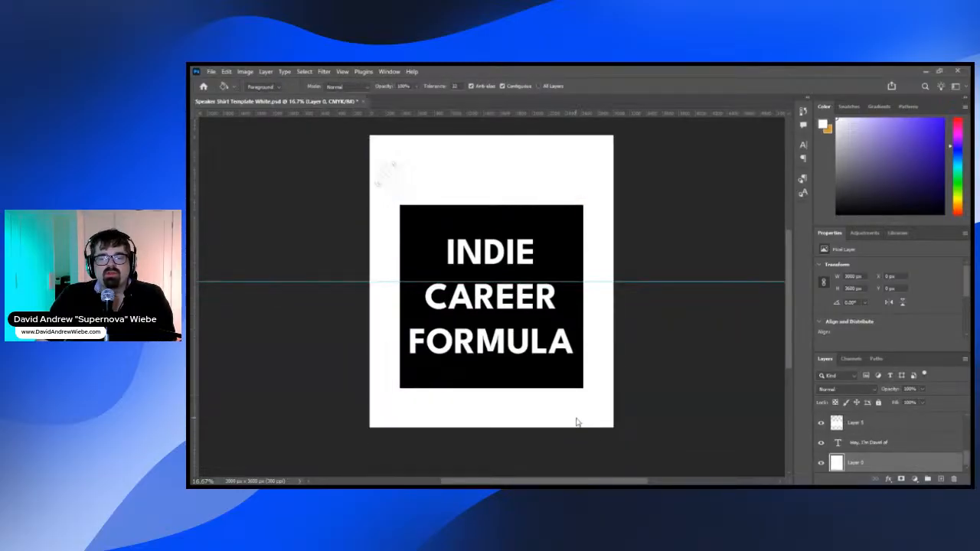
scroll(712, 409, "up", 1)
Set the colour of the whole INDIE CAREER FORMULA text to black
scroll(904, 462, "up", 6)
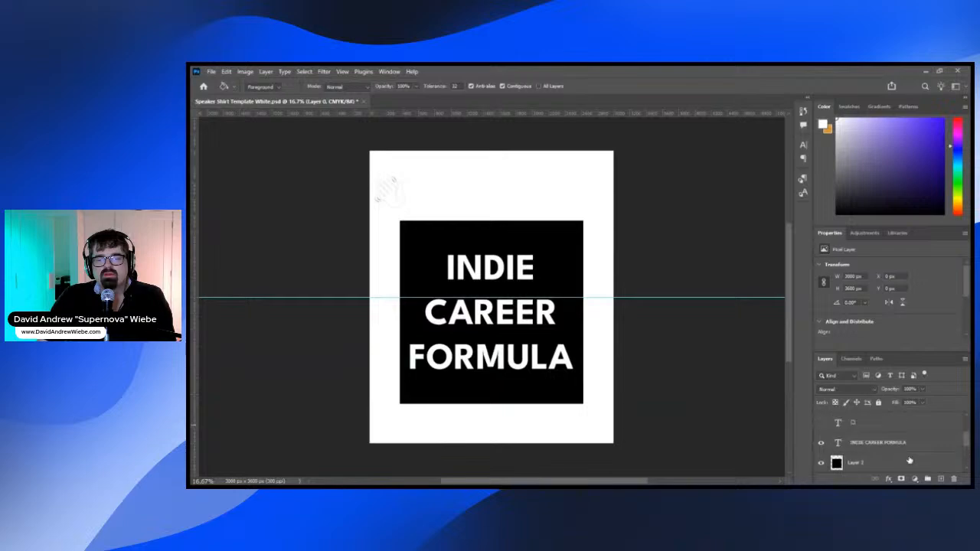
scroll(908, 444, "down", 2)
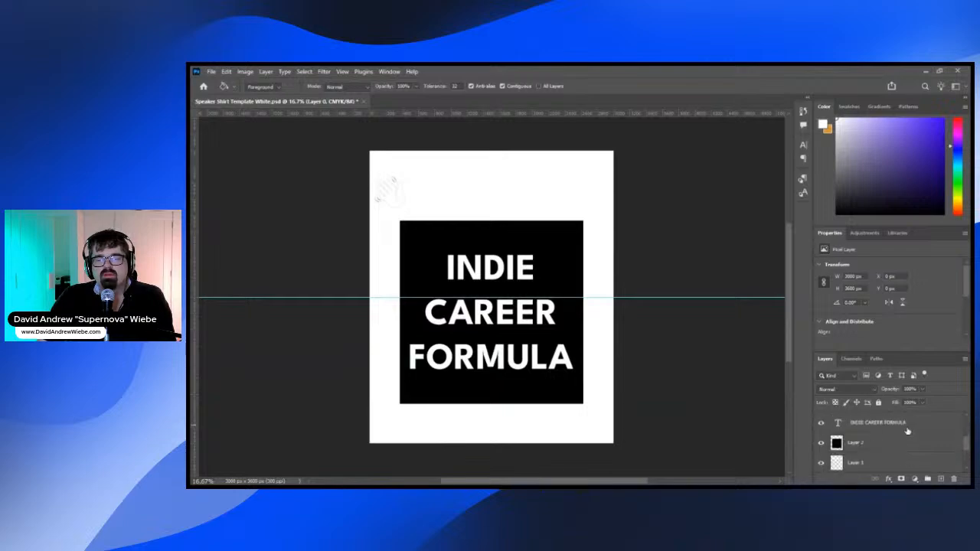
left_click(821, 443)
left_click(821, 443)
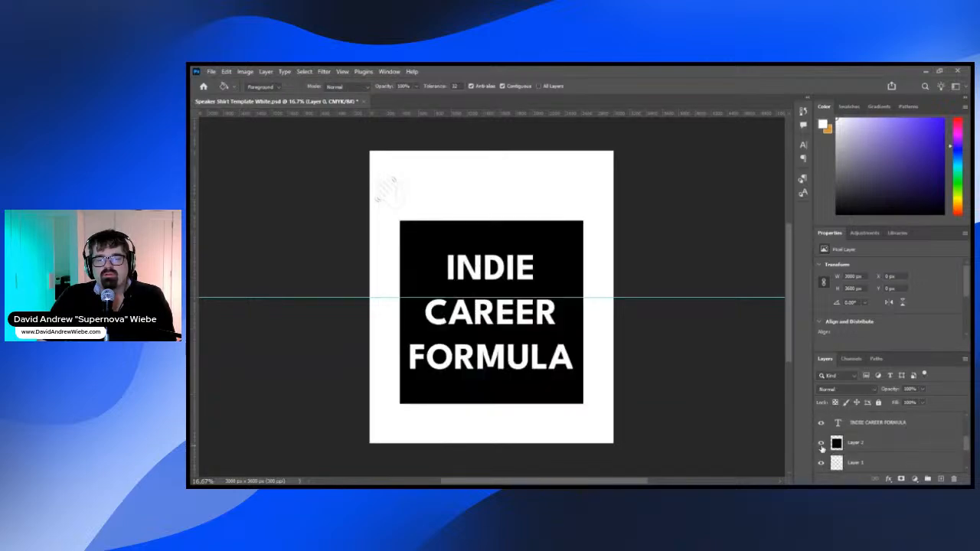
left_click(880, 423)
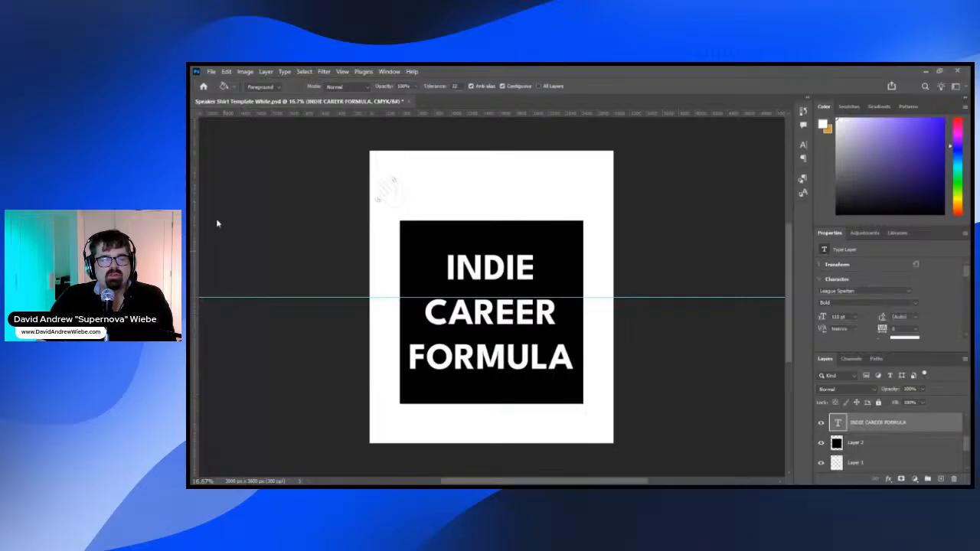
key("t")
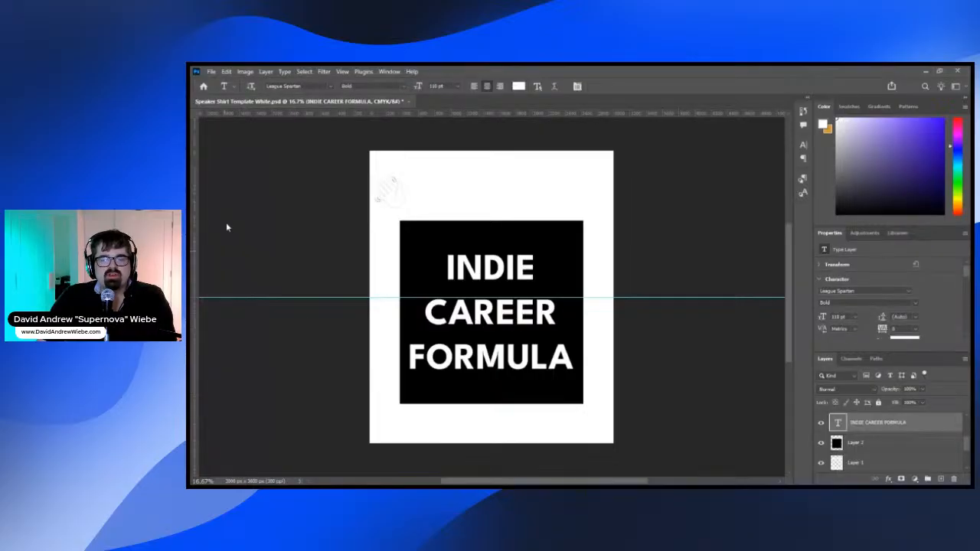
left_click_drag(567, 359, 416, 238)
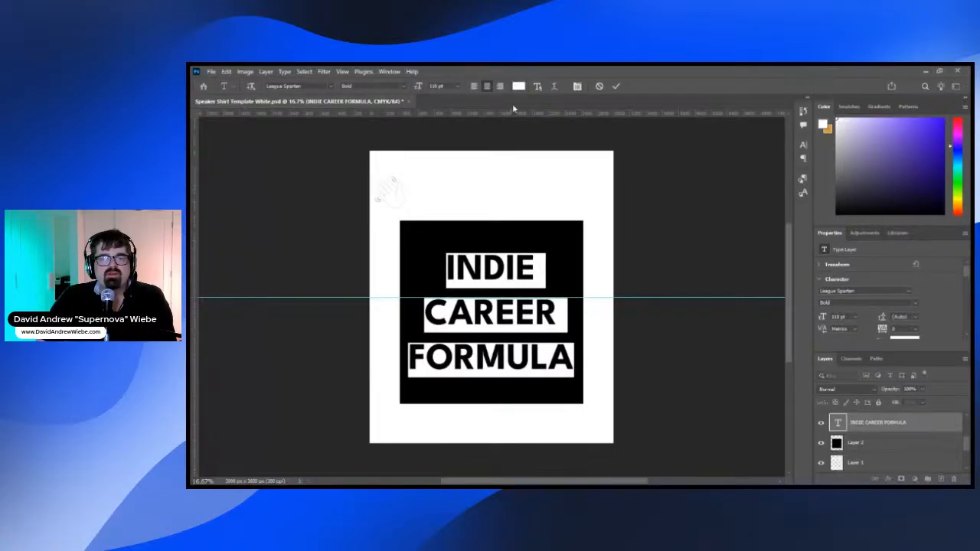
left_click(522, 87)
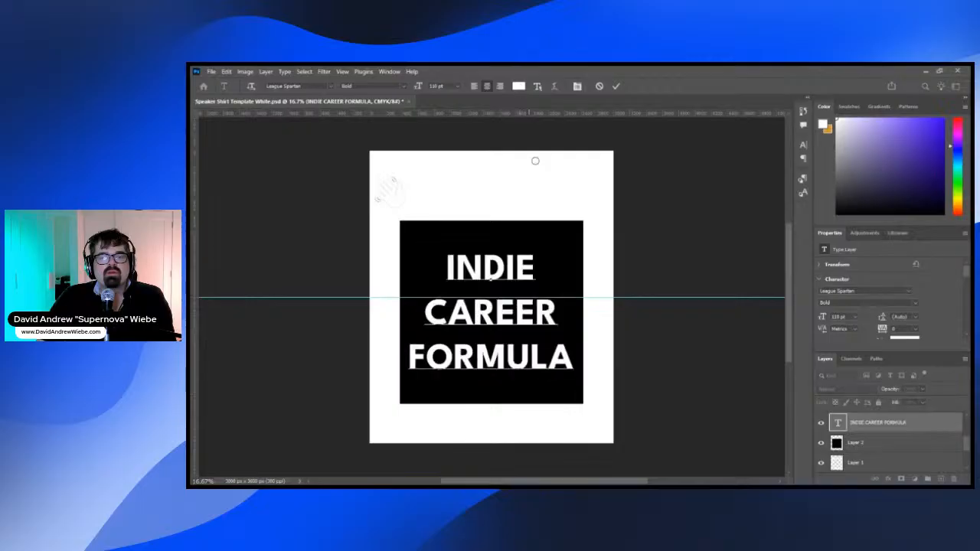
left_click(520, 254)
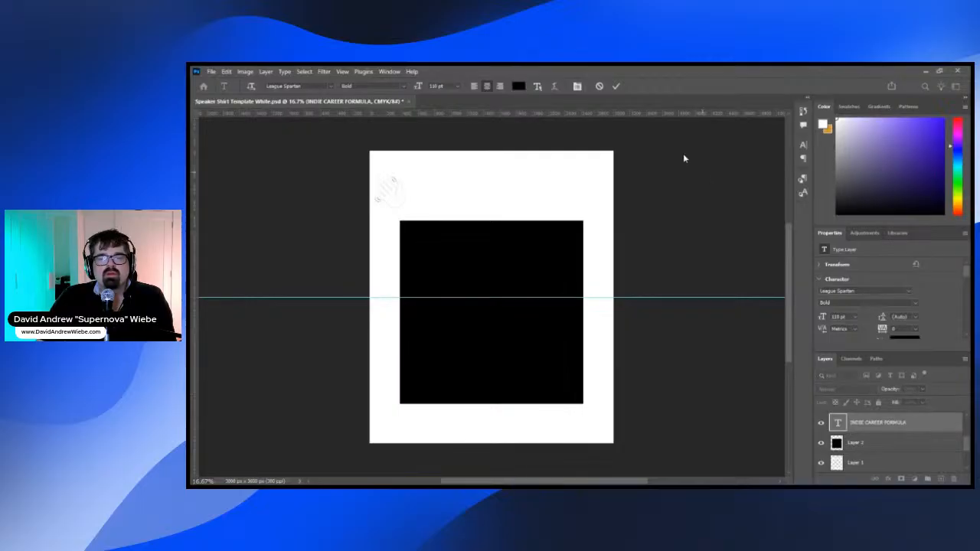
left_click(682, 152)
Set the colour of the entire handwritten-style greeting text to black
scroll(948, 458, "up", 2)
scroll(948, 458, "down", 2)
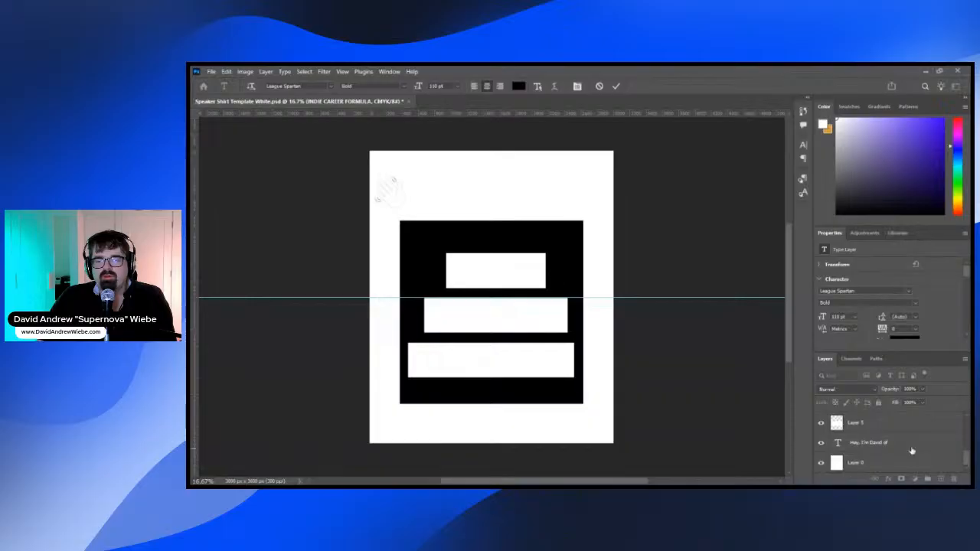
left_click(911, 451)
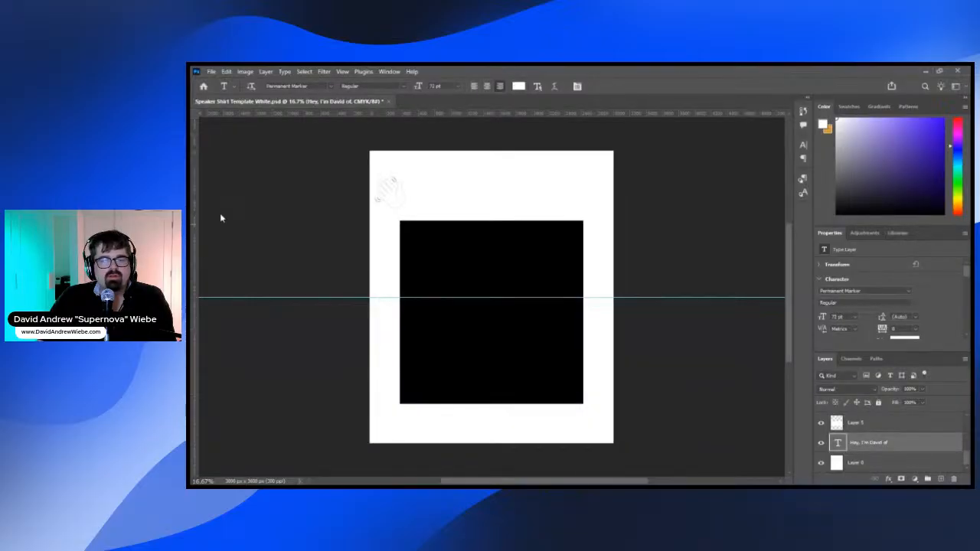
triple_click(434, 192)
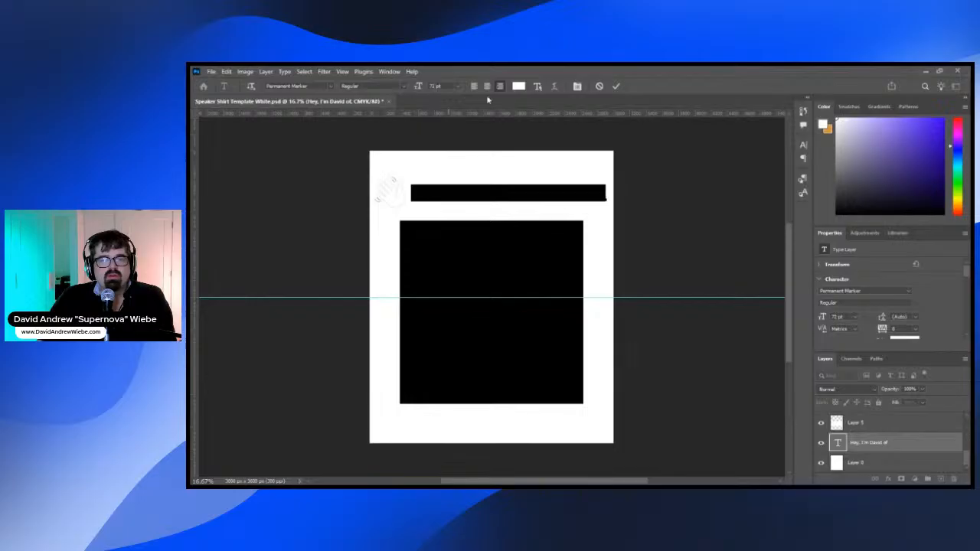
left_click(519, 87)
left_click_drag(510, 246, 192, 465)
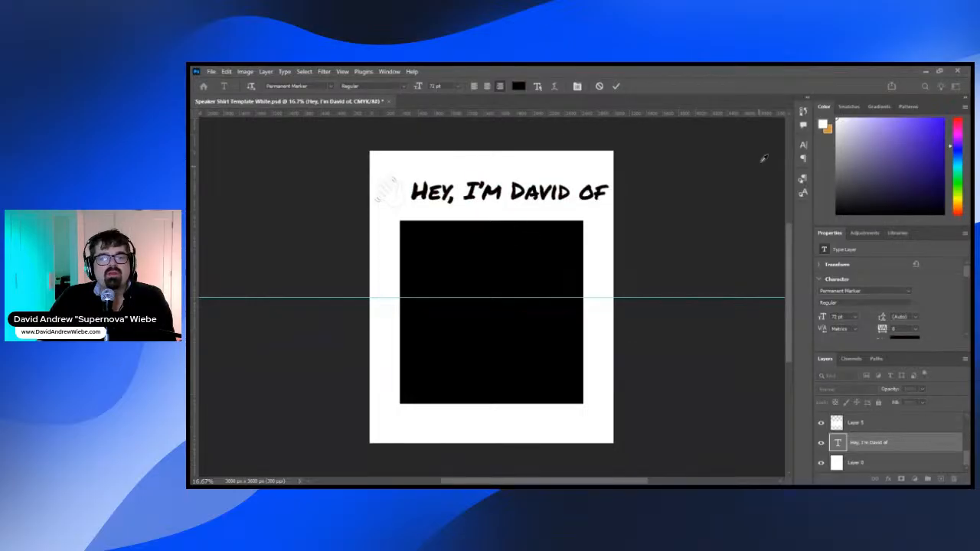
key("Return")
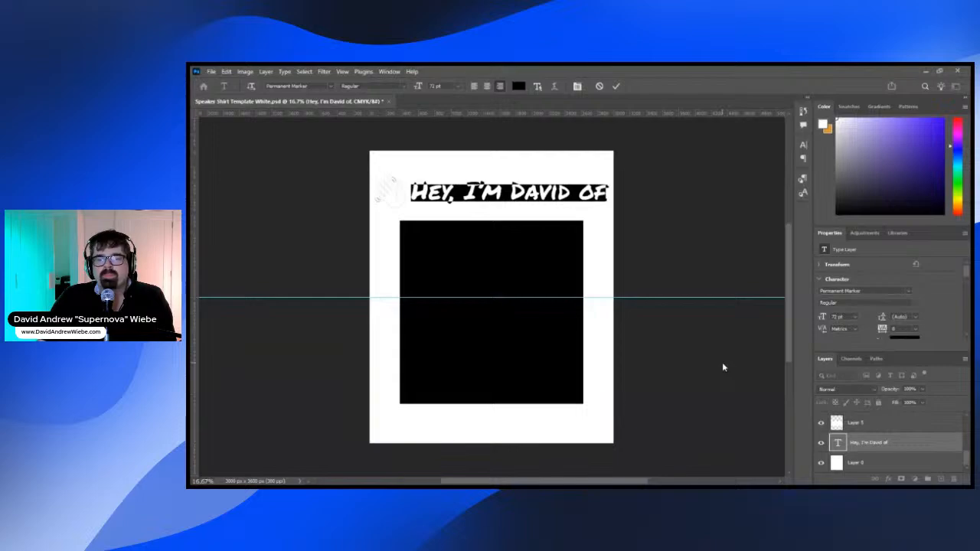
Hide the black square on Layer 2 that covers the INDIE CAREER FORMULA text
scroll(895, 438, "up", 2)
scroll(894, 437, "up", 1)
left_click(821, 443)
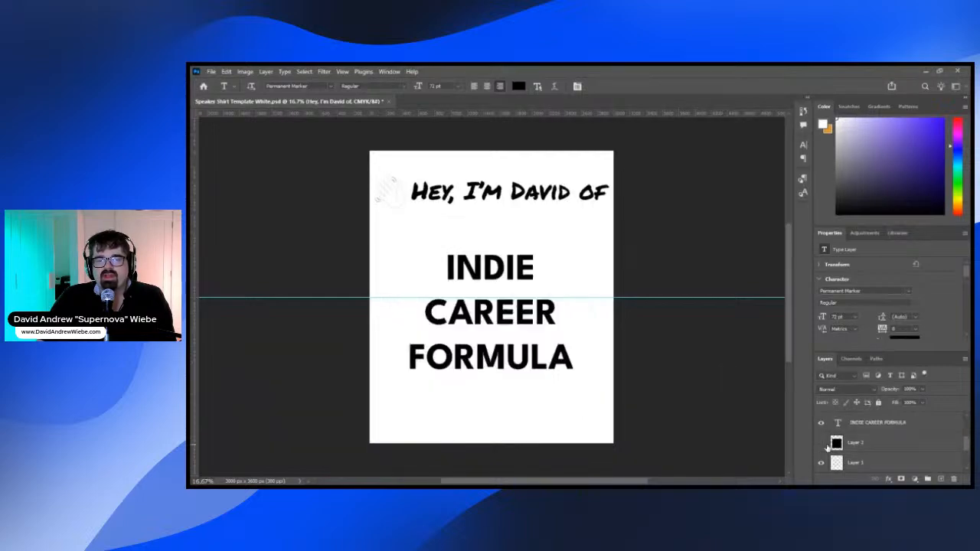
Fill the Layer 1 frame outline with black on a new layer above Layer 5, and hide Layer 1
scroll(829, 447, "down", 1)
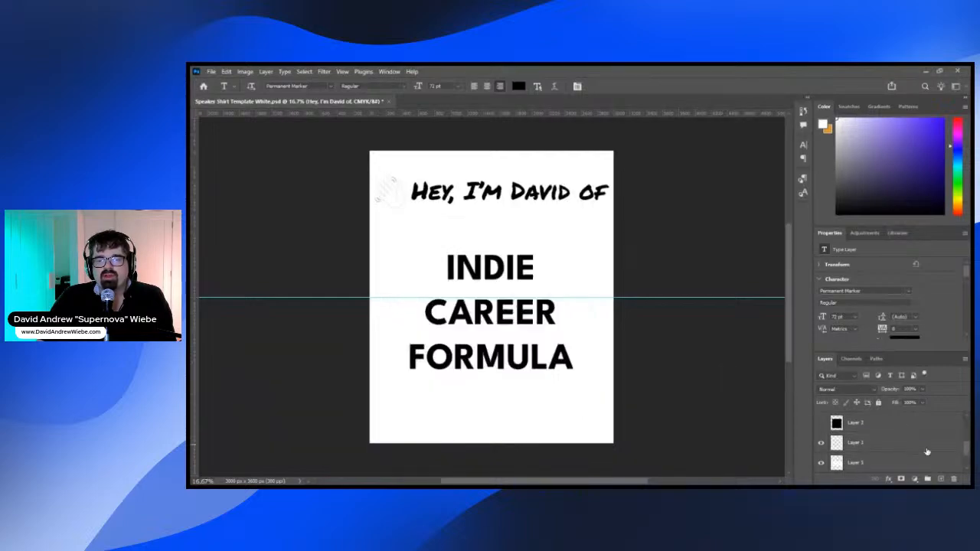
left_click(836, 444, "ctrl")
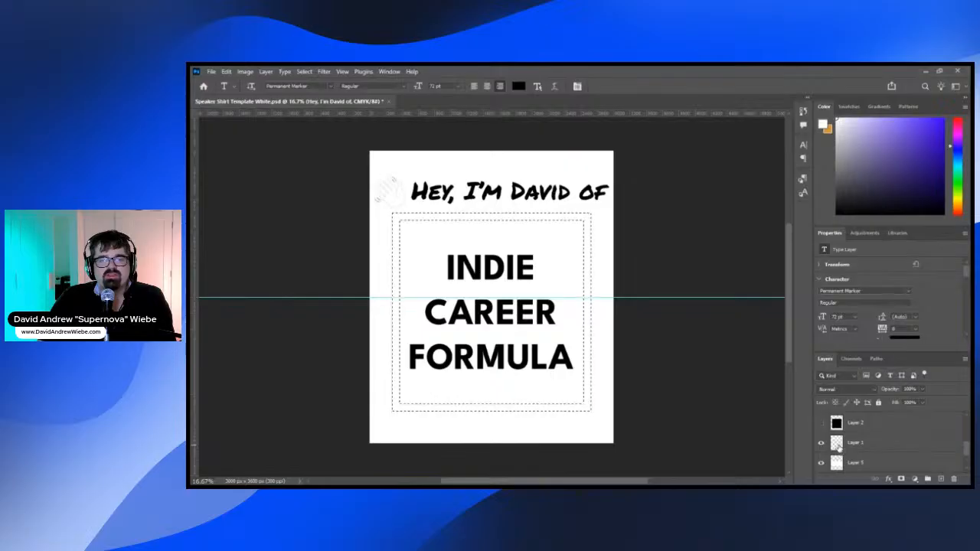
left_click(940, 479)
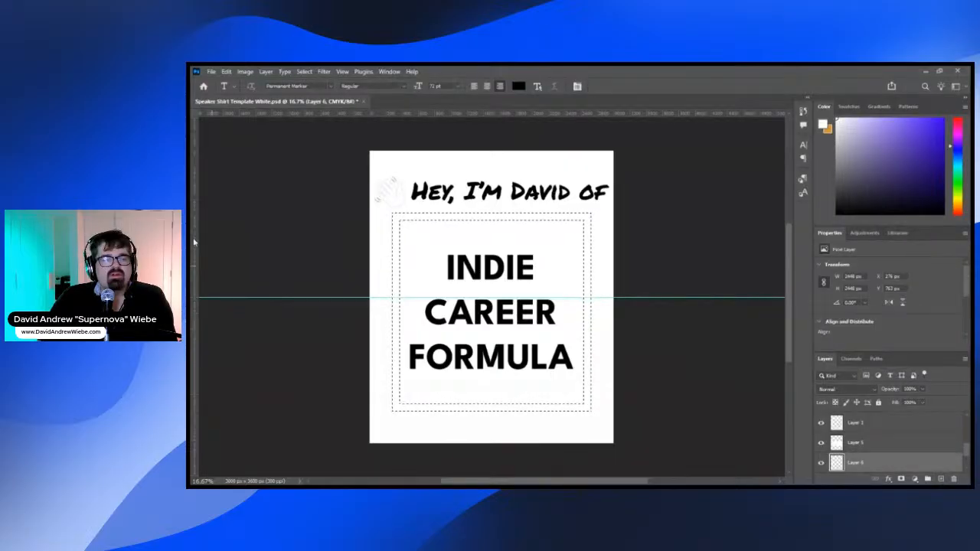
key("i")
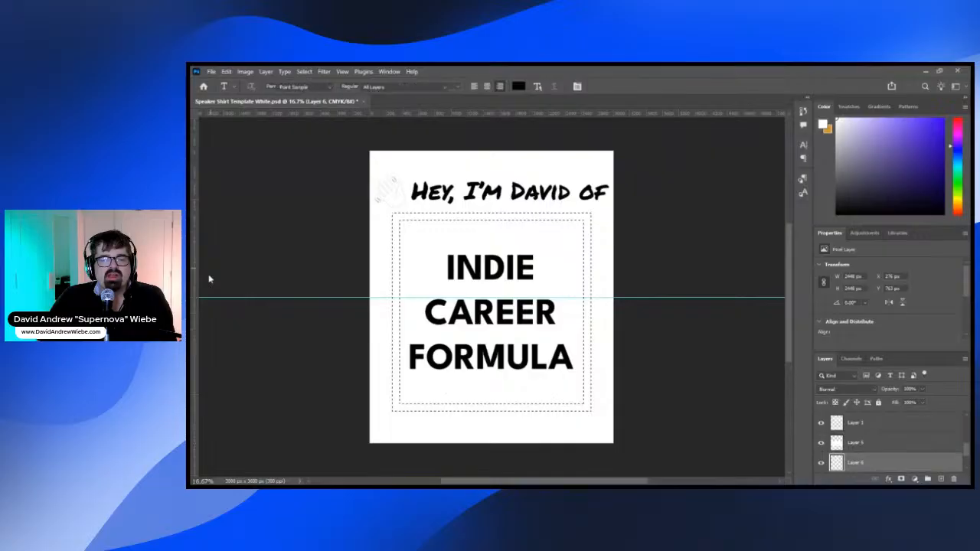
left_click_drag(548, 217, 191, 470)
key("Return")
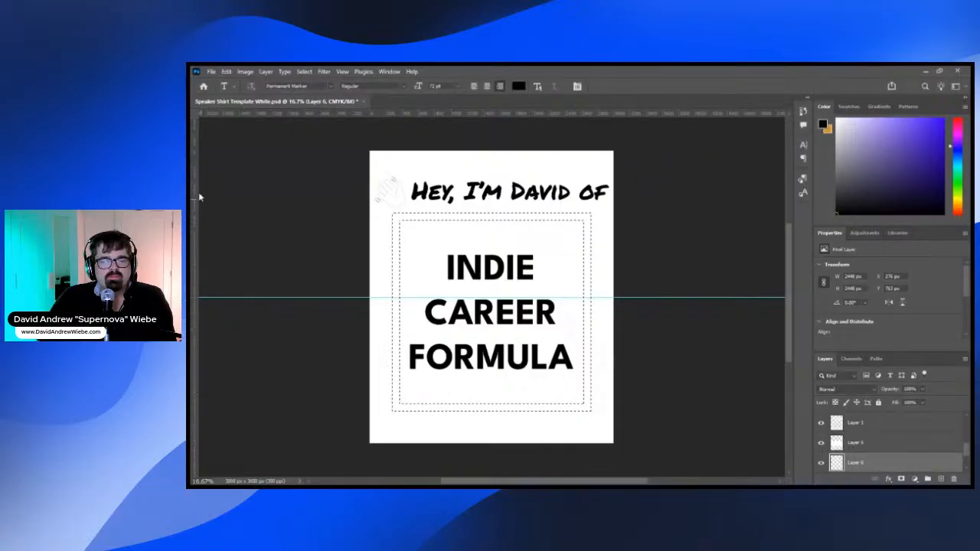
key("g")
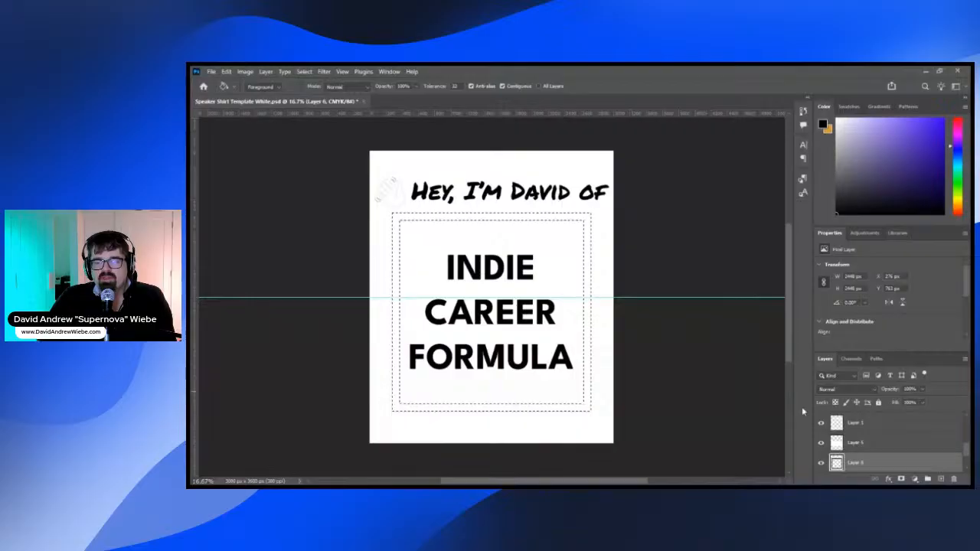
left_click(822, 424)
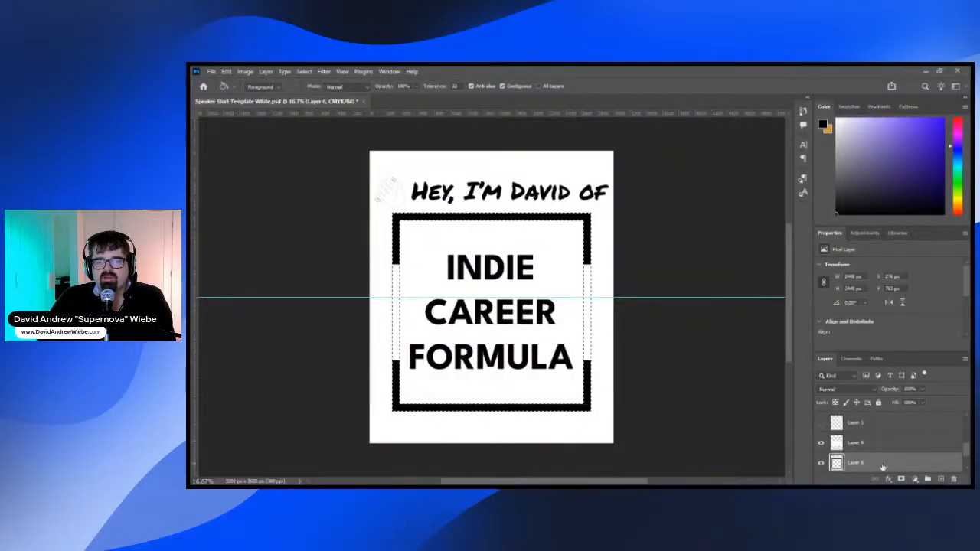
left_click_drag(883, 467, 882, 438)
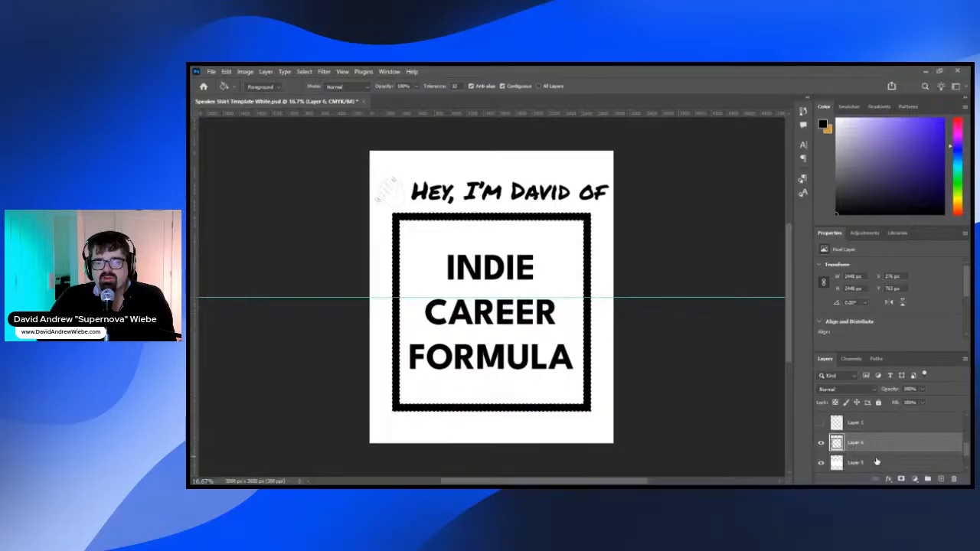
Load the rectangle on Layer 5 as a selection and fill it with black
left_click(877, 462)
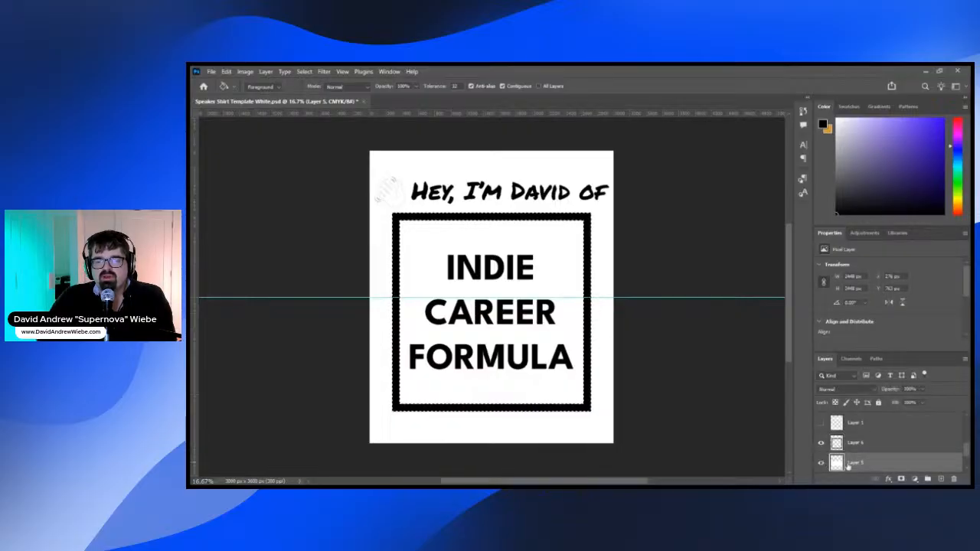
left_click(838, 463, "ctrl")
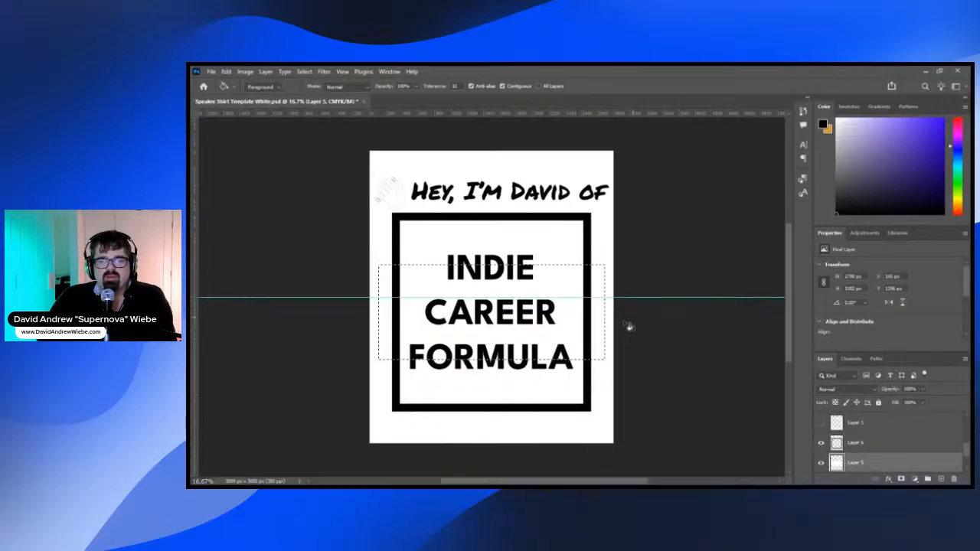
key("alt+BackSpace")
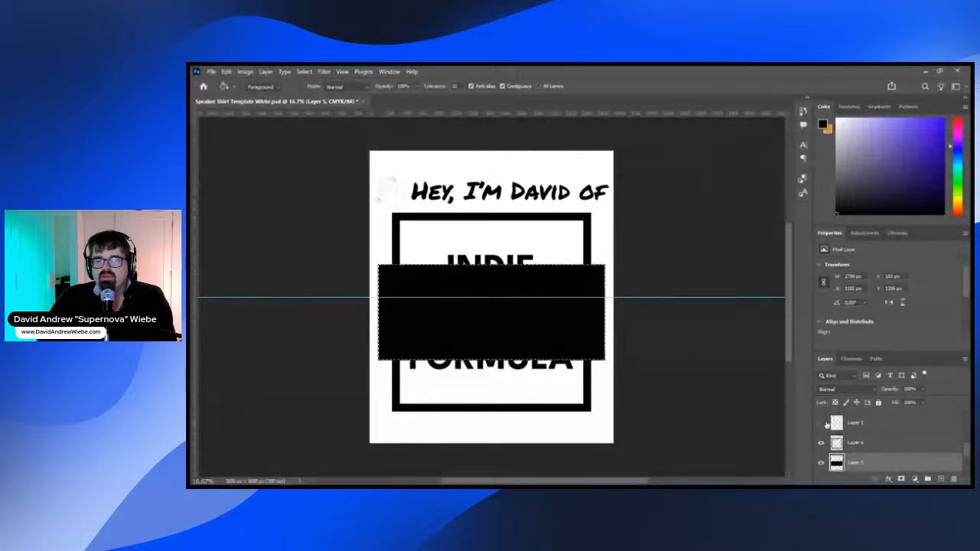
Duplicate the black square Layer 2, check the copy and the original by toggling their visibility, and leave both hidden
scroll(866, 436, "up", 2)
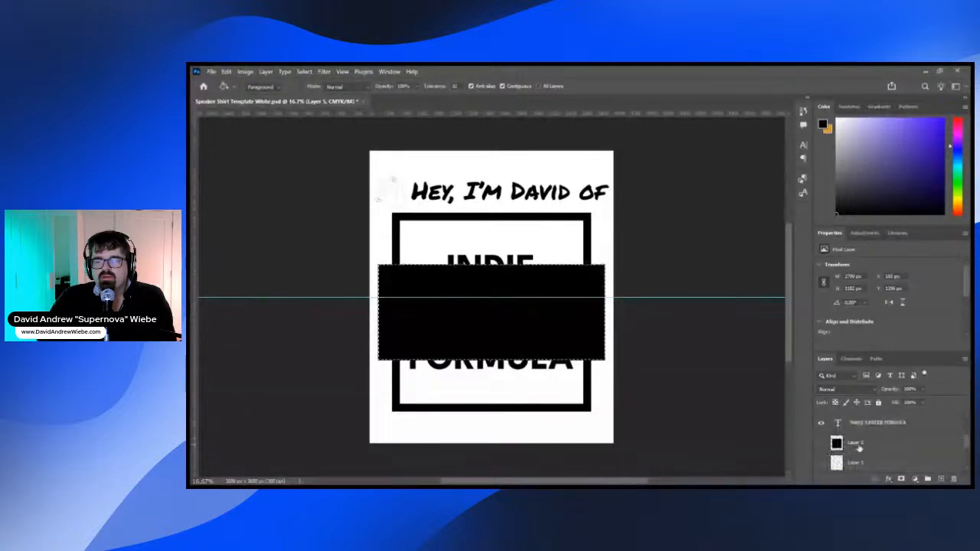
left_click(859, 448)
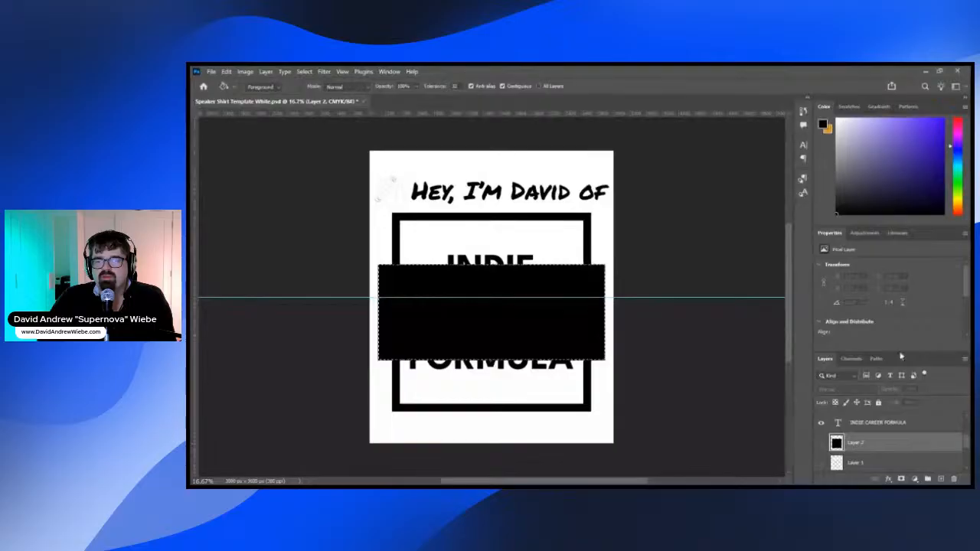
key("Delete")
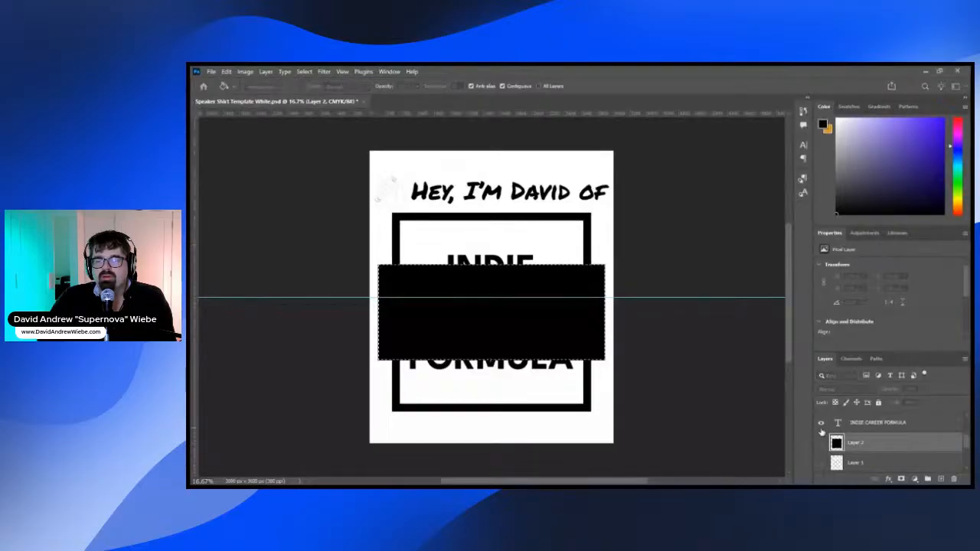
left_click(666, 184)
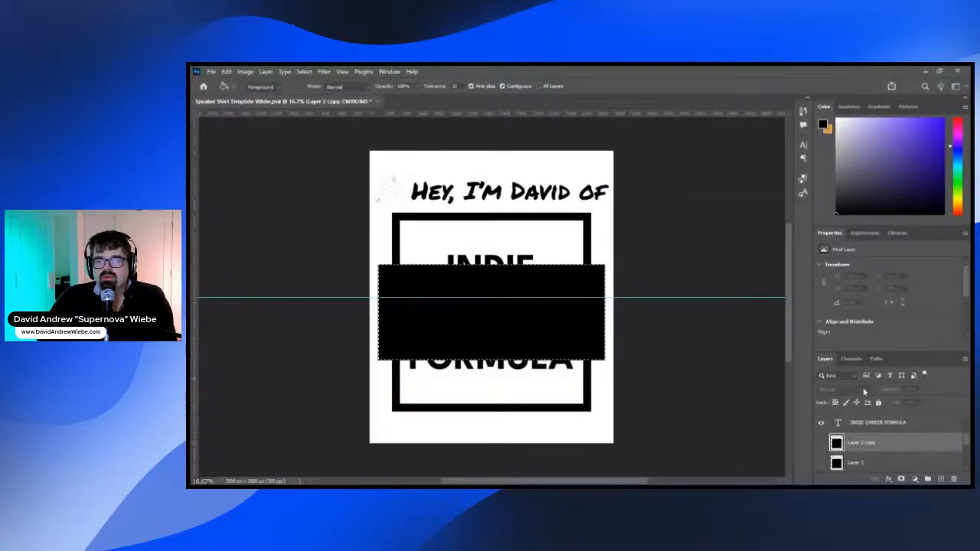
left_click(822, 463)
left_click(823, 464)
left_click(822, 464)
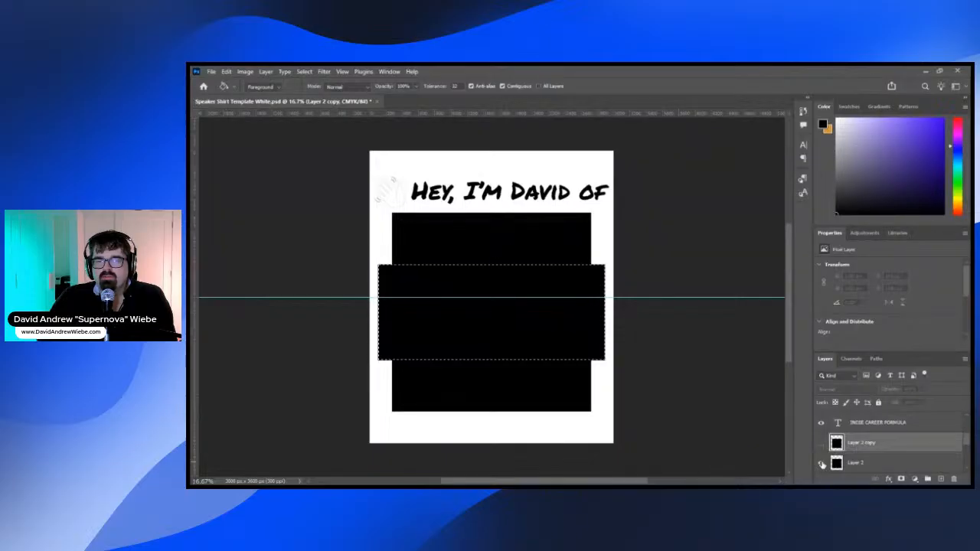
left_click(823, 464)
left_click(821, 444)
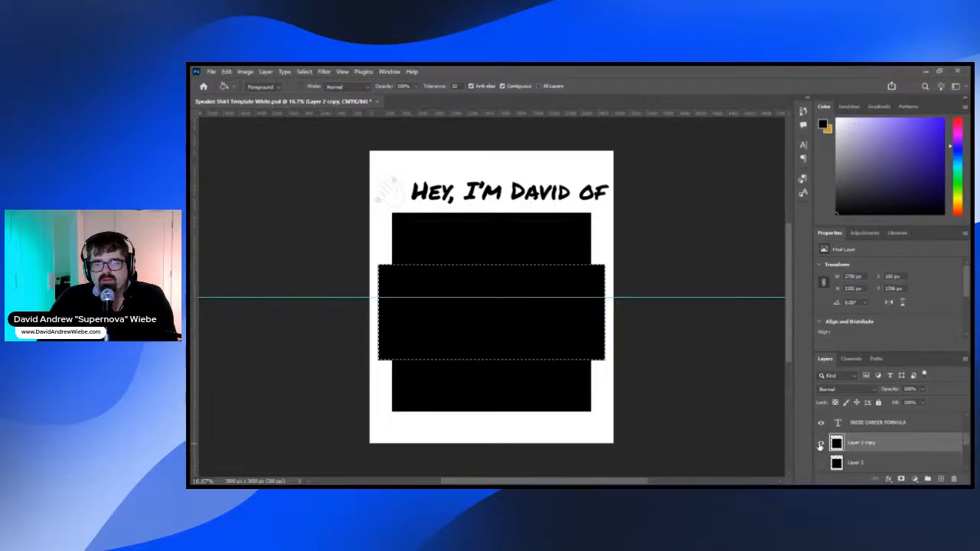
left_click(820, 444)
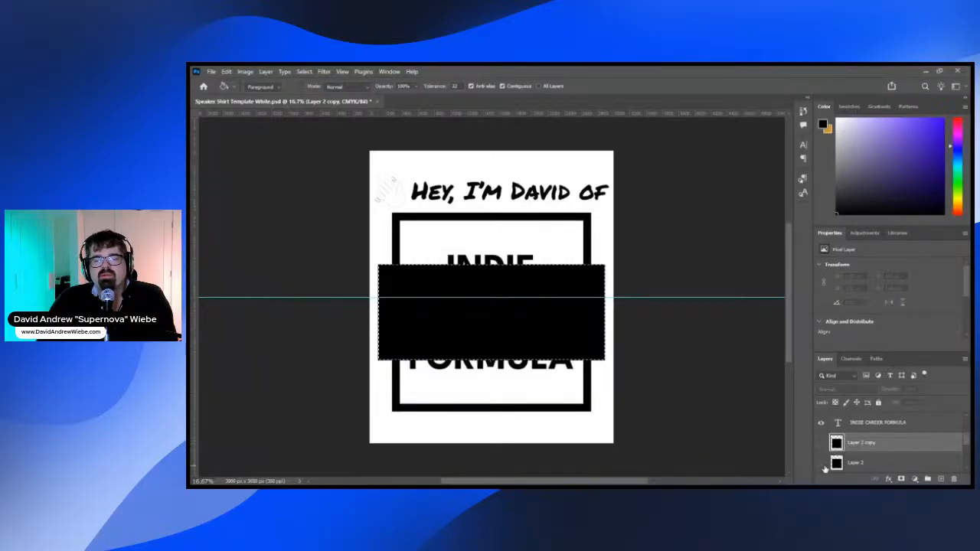
scroll(826, 464, "down", 3)
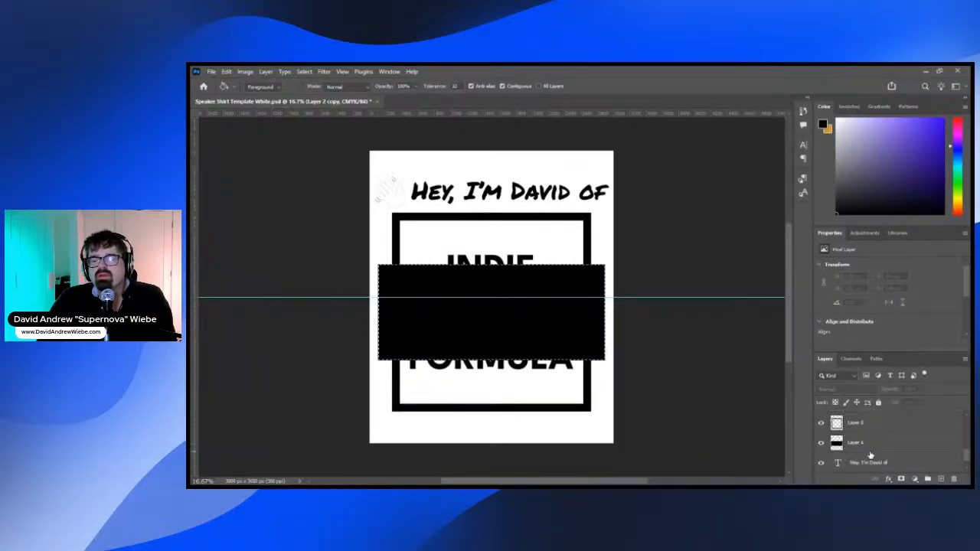
Clear the part of Layer 5's black rectangle inside the frame with a rectangular marquee, keeping only the side tabs, and deselect
scroll(877, 453, "up", 4)
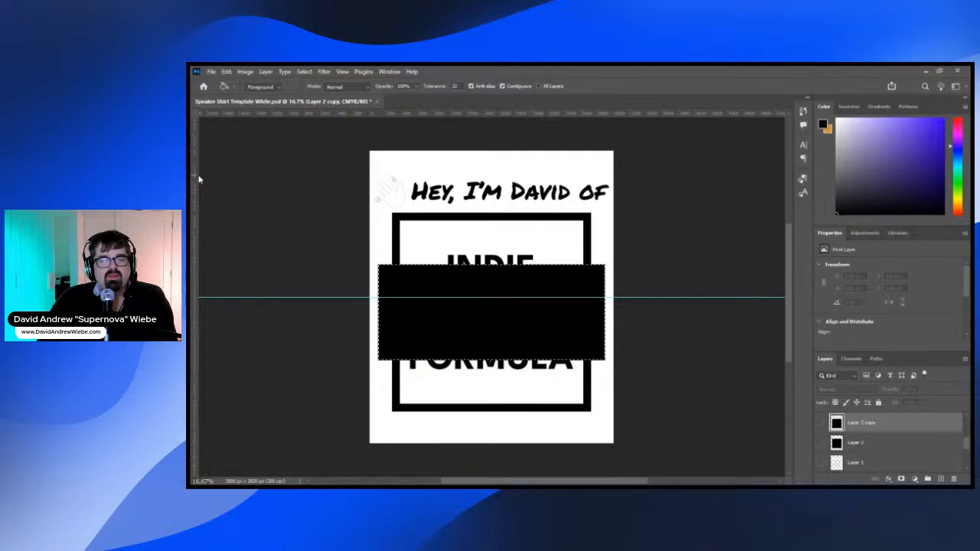
key("ctrl+d")
scroll(939, 454, "down", 3)
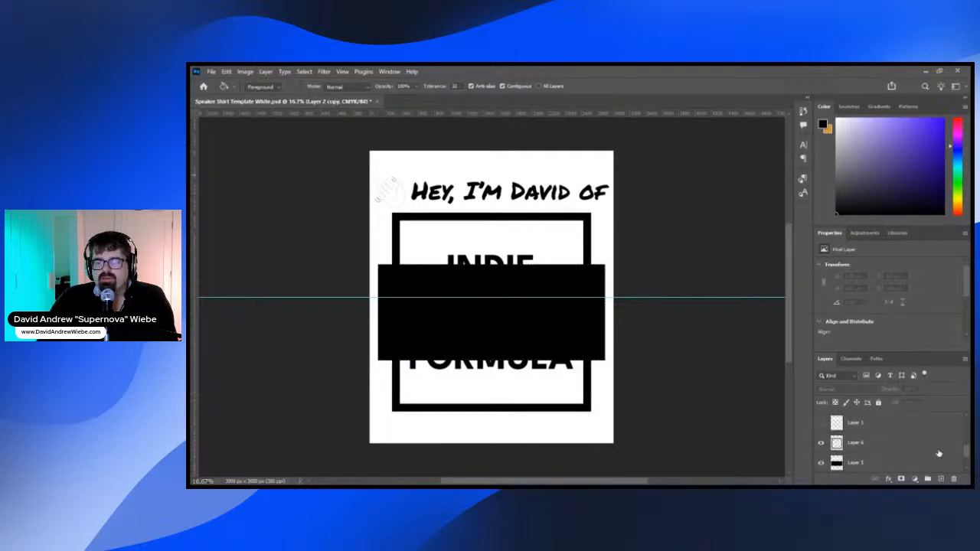
scroll(939, 454, "down", 1)
left_click(899, 451)
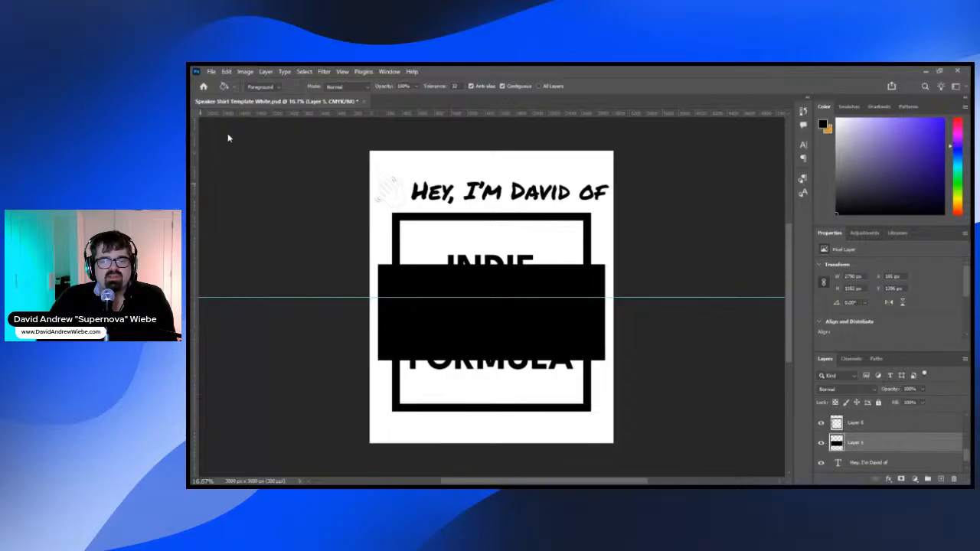
key("m")
scroll(396, 248, "up", 1)
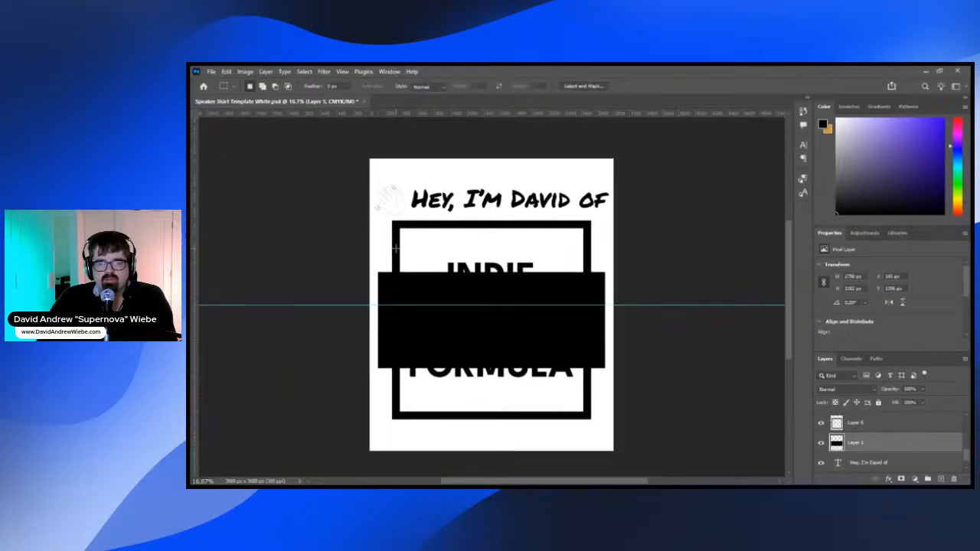
left_click_drag(396, 248, 588, 406)
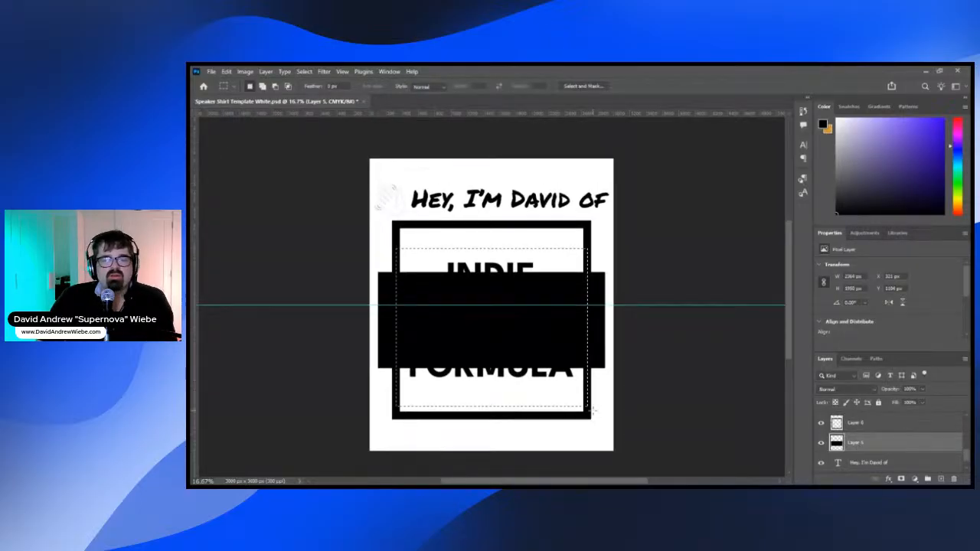
key("Delete")
key("ctrl+d")
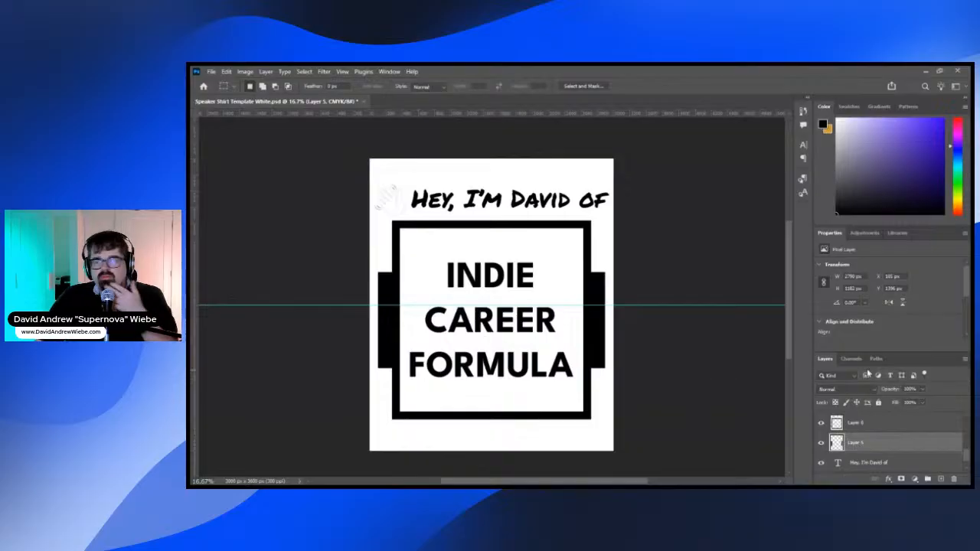
Recolour the waving-hand layer from white to a dark shade with an image adjustment, and deselect the layer
scroll(865, 440, "down", 3)
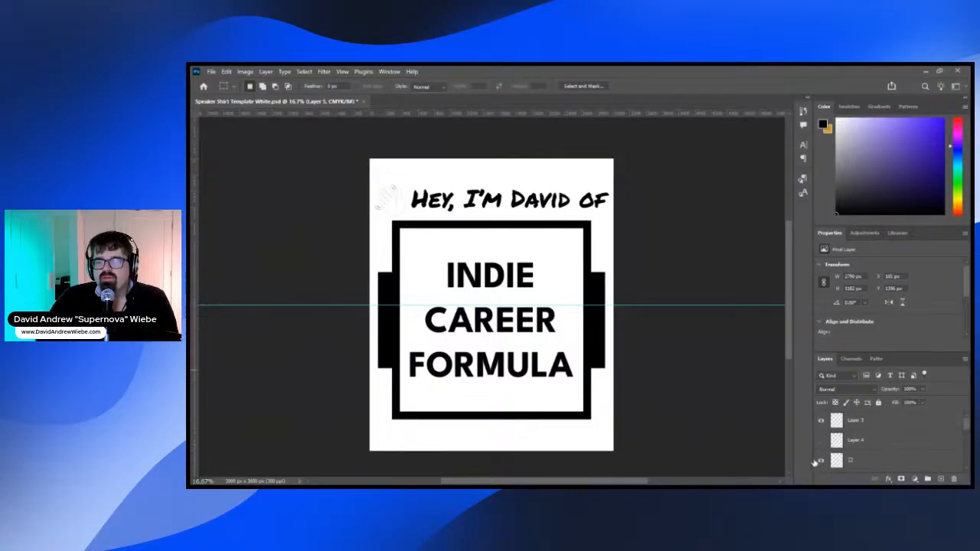
left_click(820, 461)
left_click(820, 461)
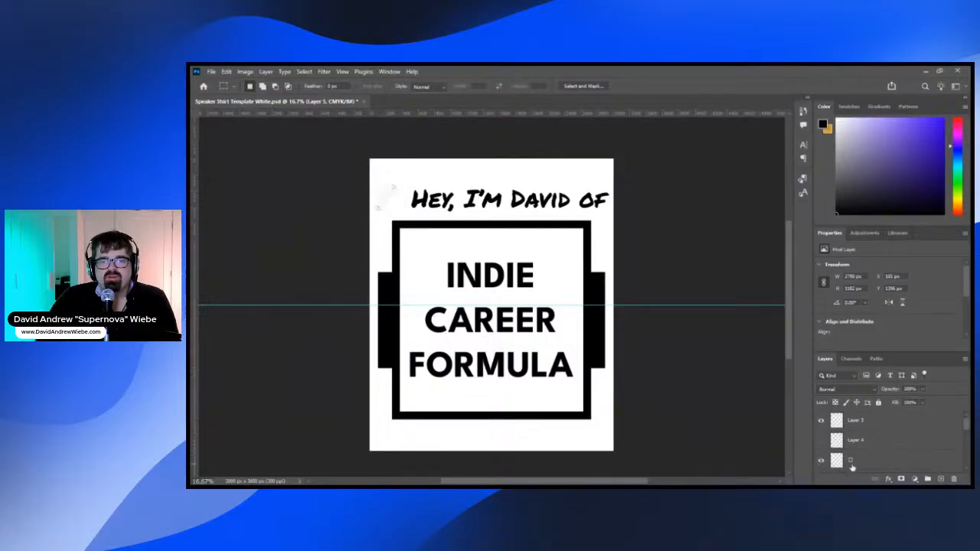
left_click(851, 465)
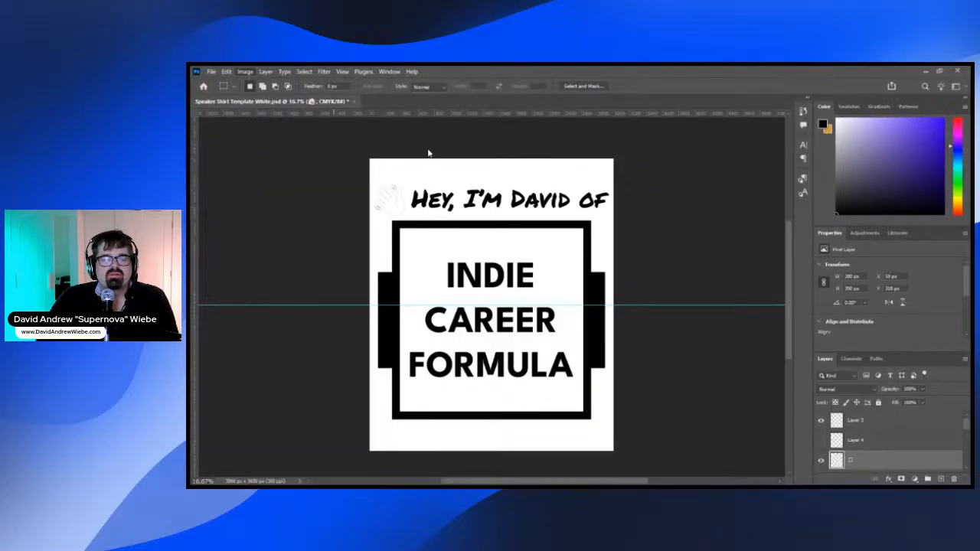
key("i")
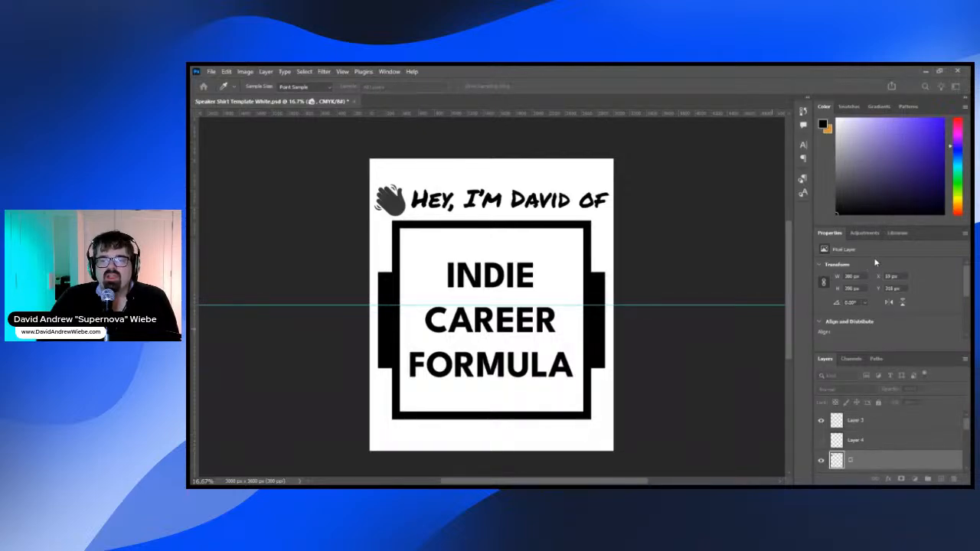
key("m")
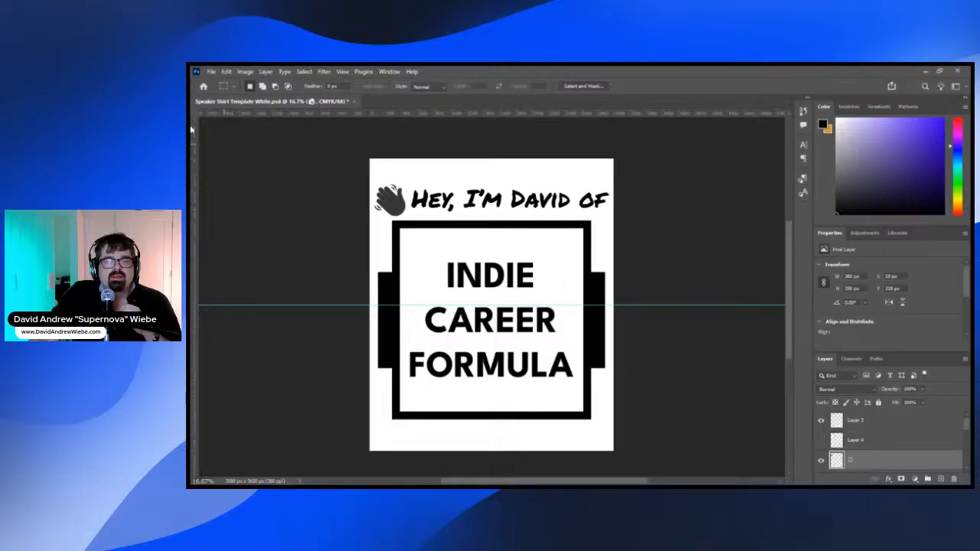
key("v")
left_click(726, 284)
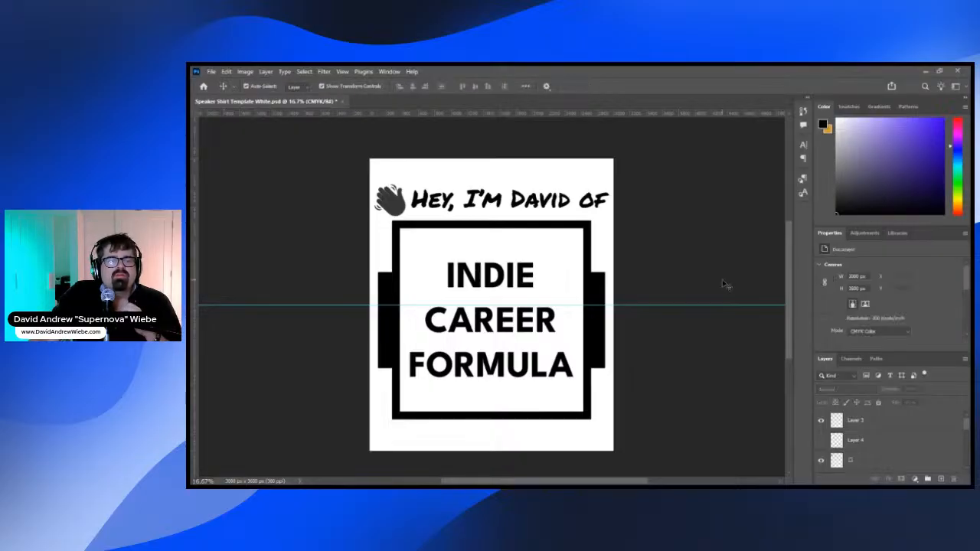
Duplicate the dark waving-hand layer and check the original by toggling its visibility
left_click(838, 459)
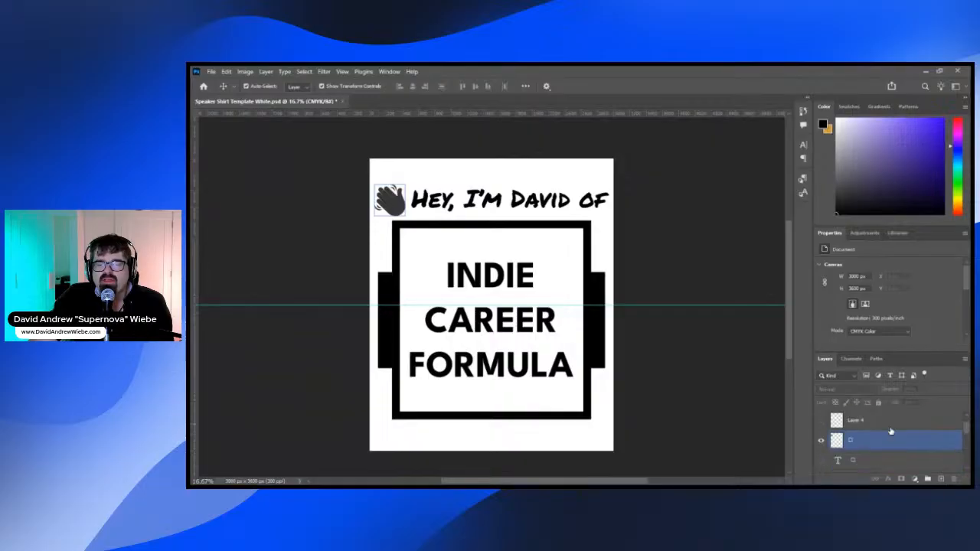
scroll(872, 443, "down", 1)
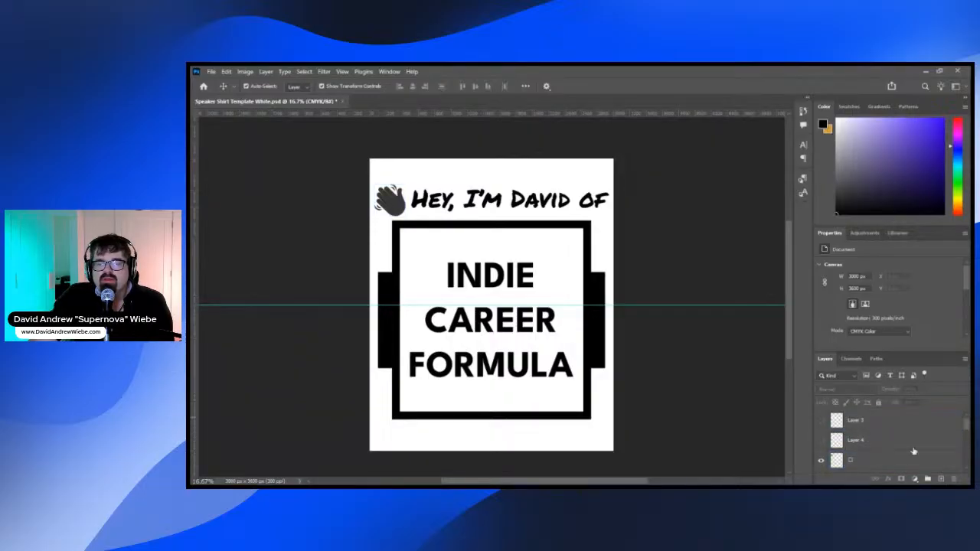
left_click(862, 450)
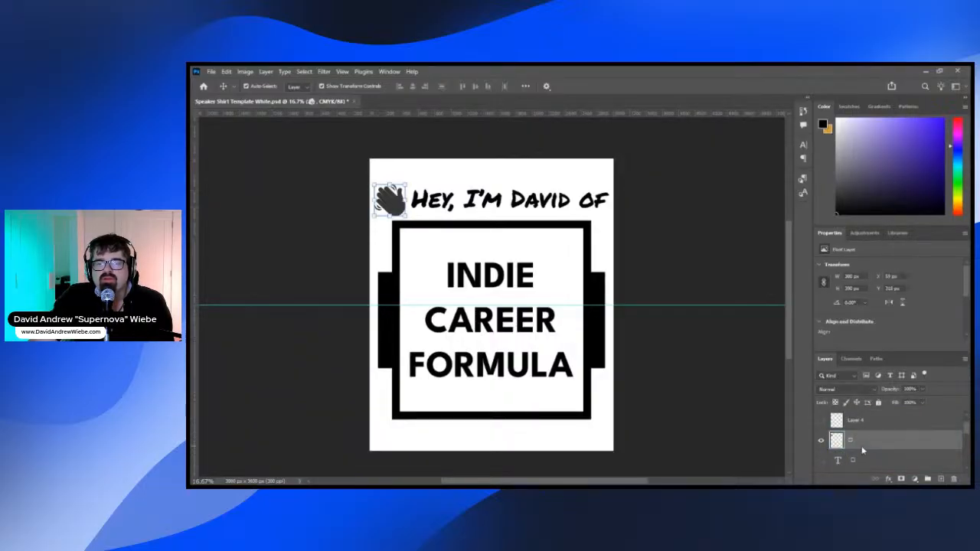
key("ctrl+u")
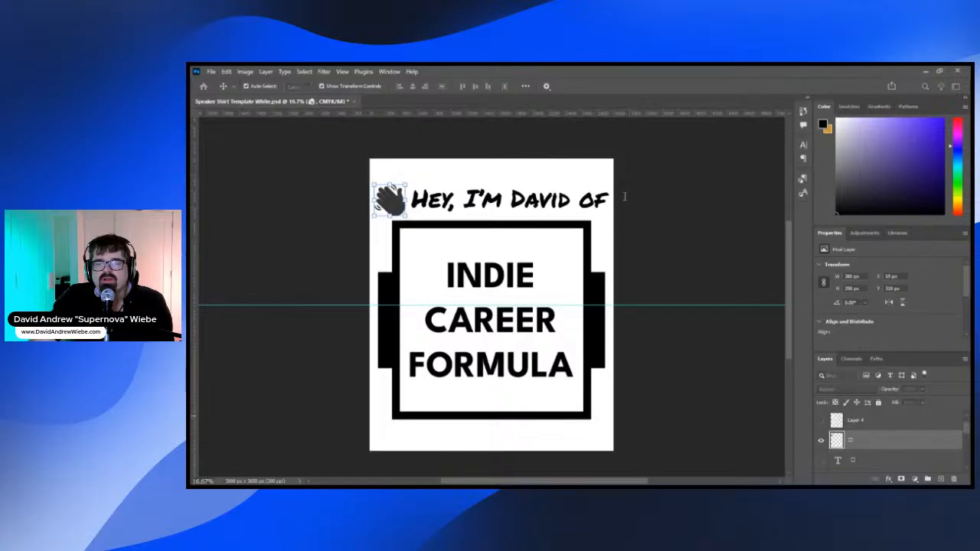
left_click(642, 197)
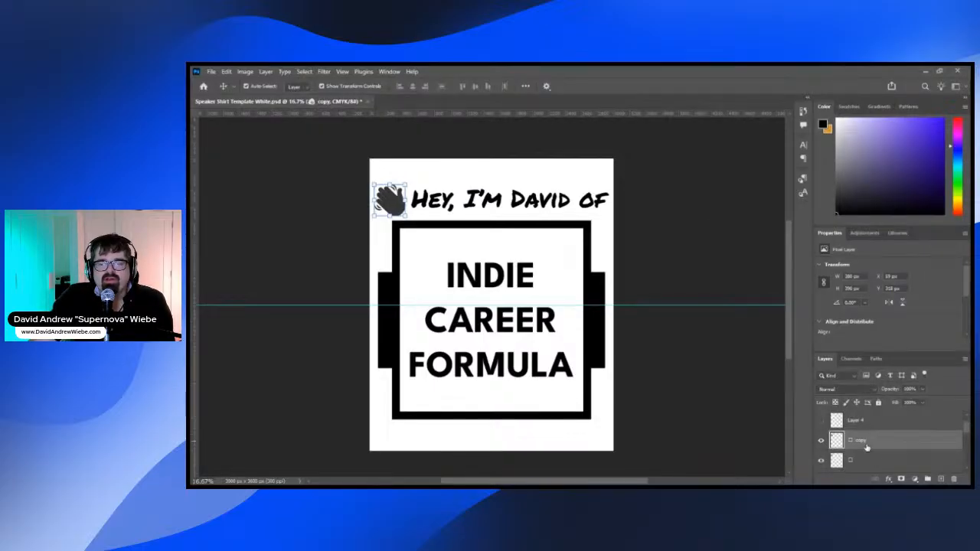
left_click(821, 462)
left_click(821, 462)
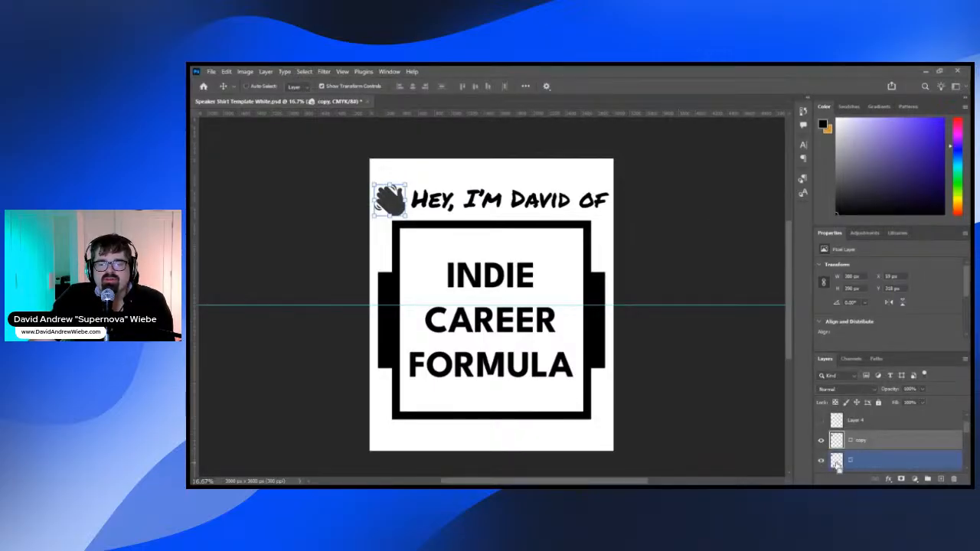
Hide the hand copy, load the original hand's outline as a selection, and fill it with black on Layer 3
left_click(837, 464, "ctrl")
left_click(821, 440)
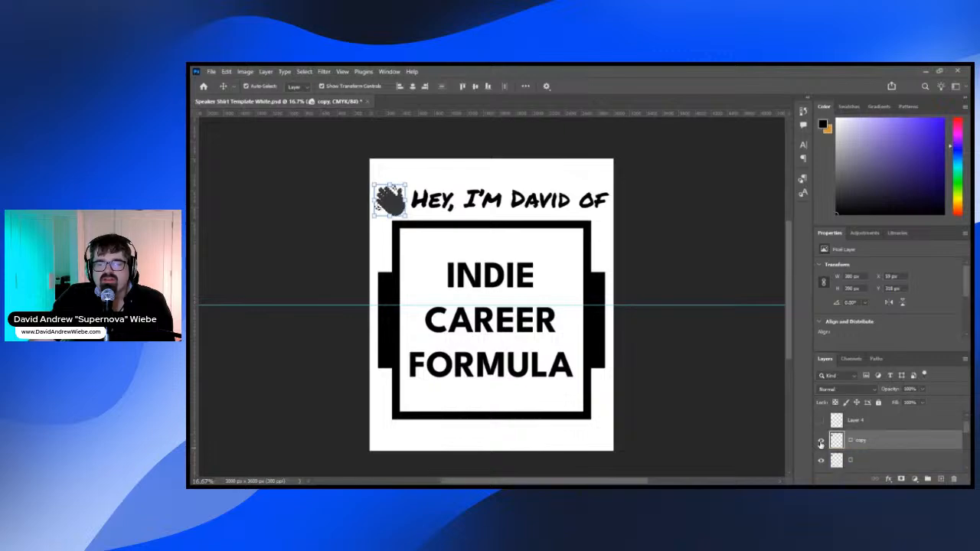
left_click(837, 461, "ctrl")
left_click(843, 421)
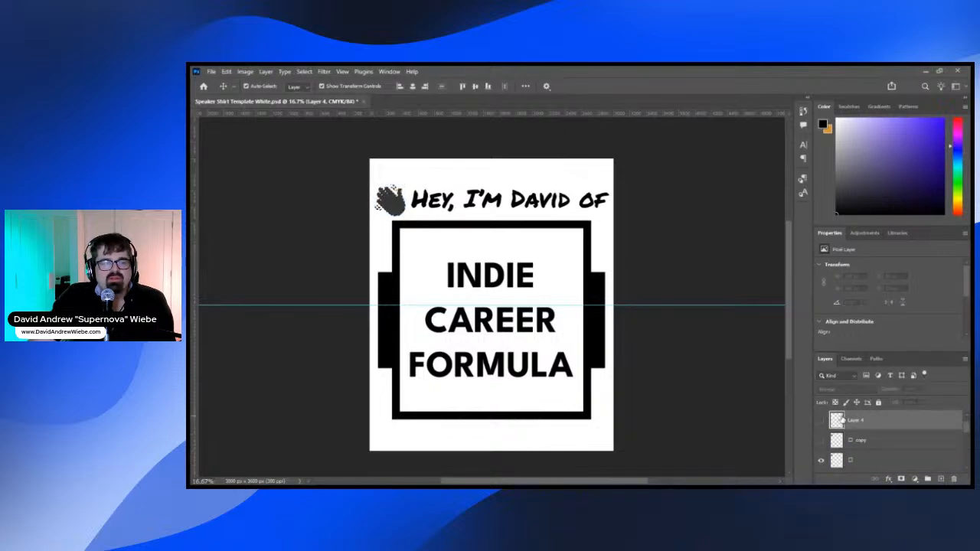
key("g")
scroll(881, 419, "up", 1)
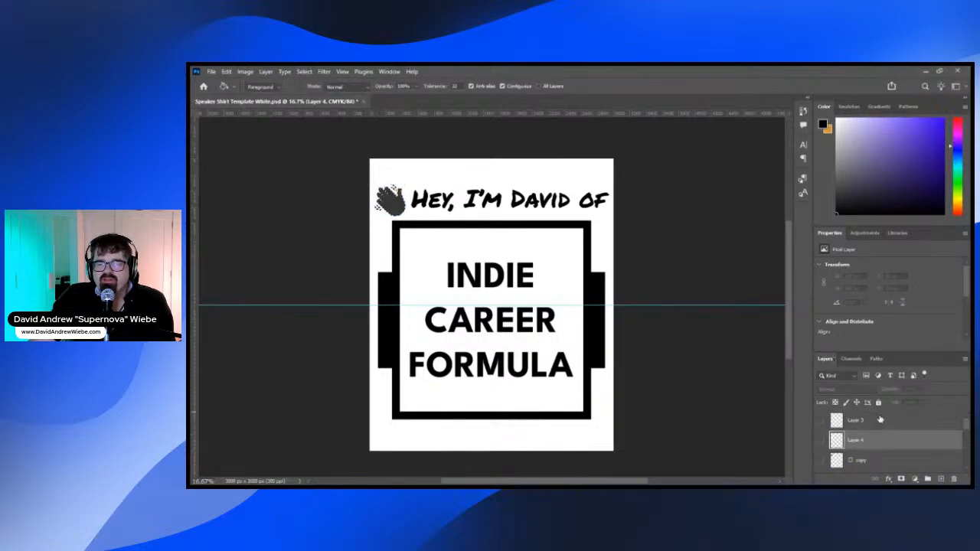
left_click(863, 420)
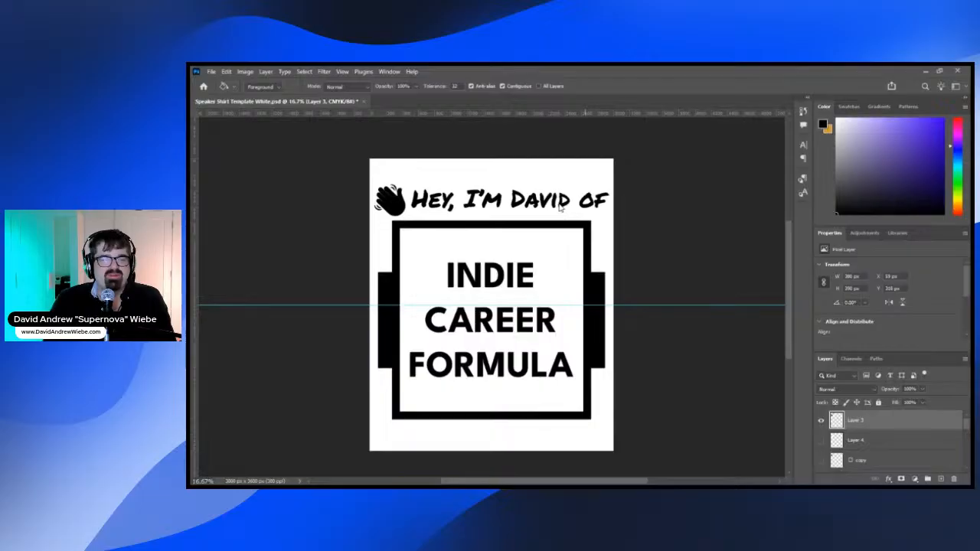
Save the design as Speaker Shirt Template Black.psd, switch to the Move tool and deselect the layer
key("ctrl+shift+s")
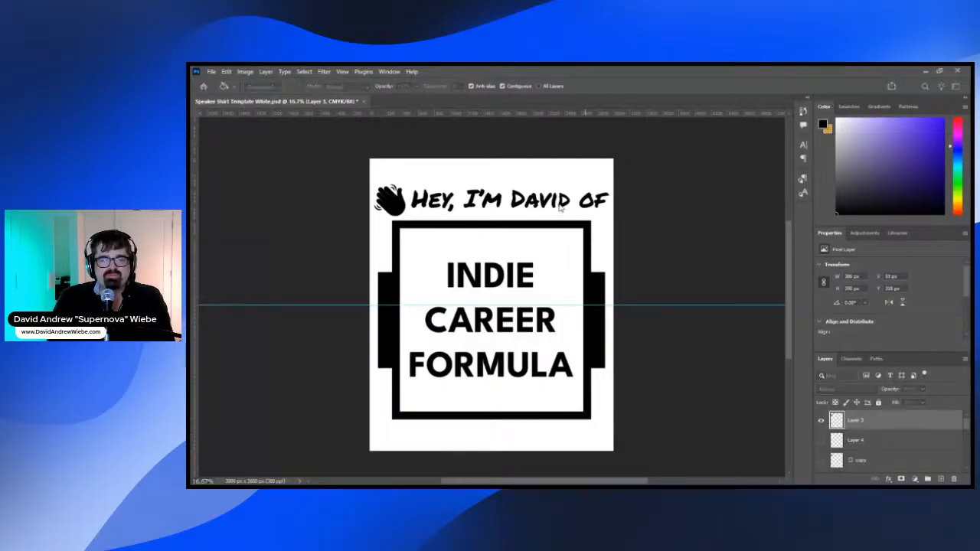
left_click(687, 179)
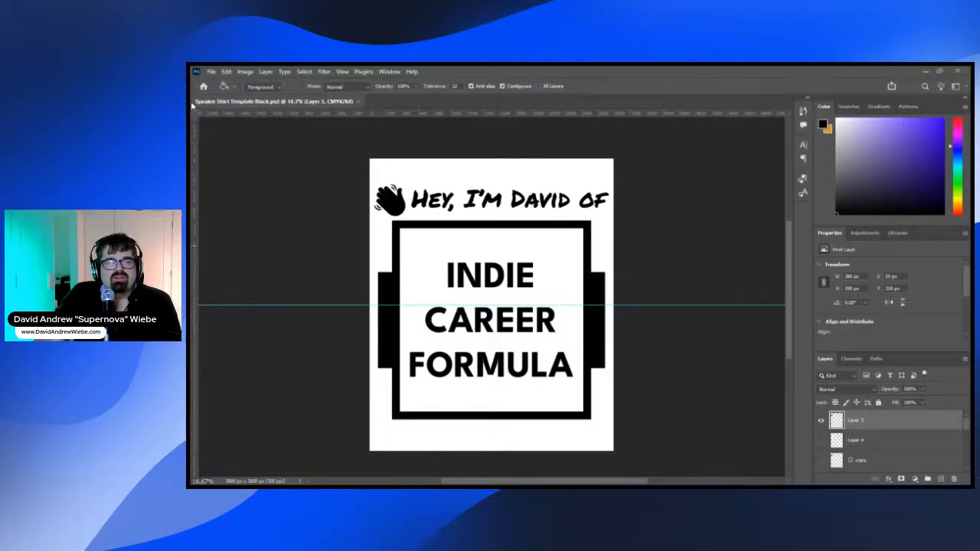
key("v")
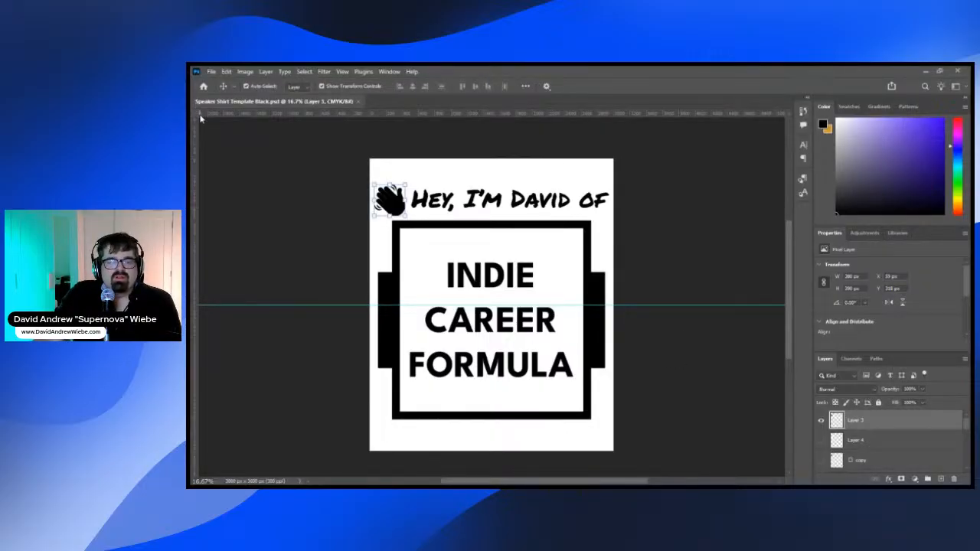
left_click(728, 187)
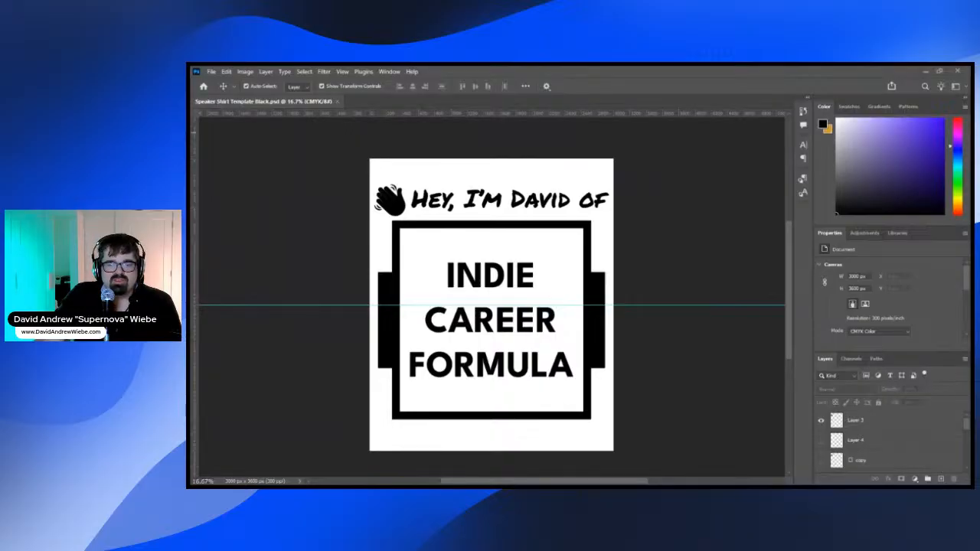
scroll(697, 386, "down", 3)
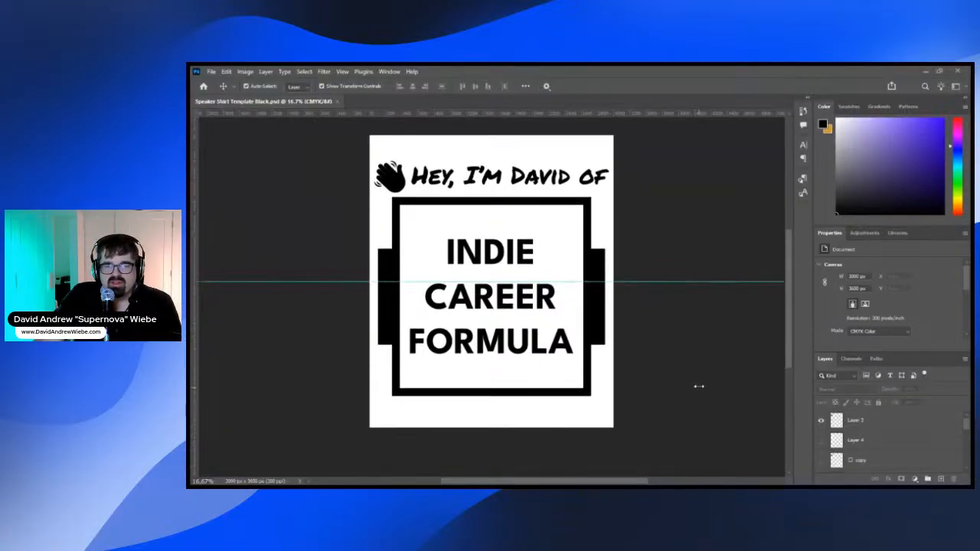
scroll(700, 386, "up", 2)
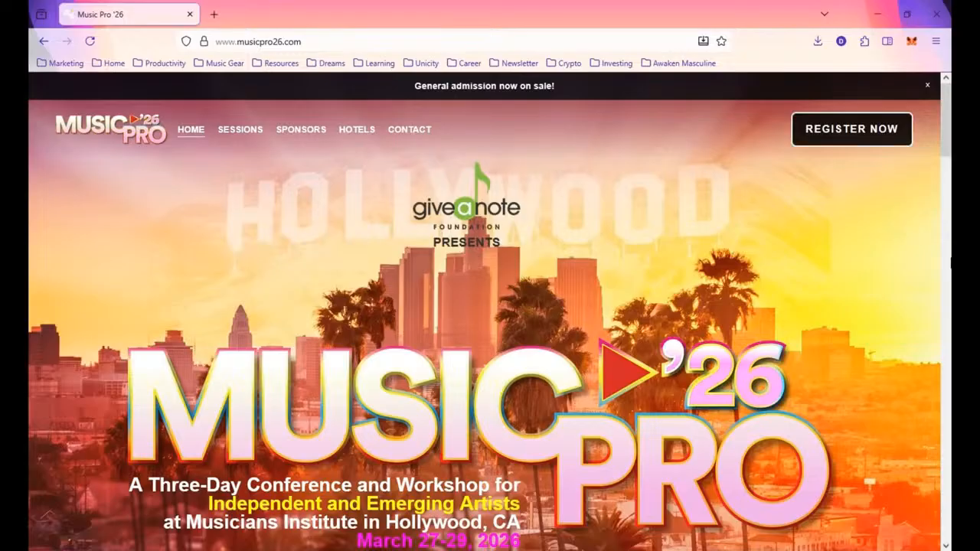
Switch to the browser and read through the MusicPro '26 home page from the banner down to the registration section
scroll(920, 267, "down", 3)
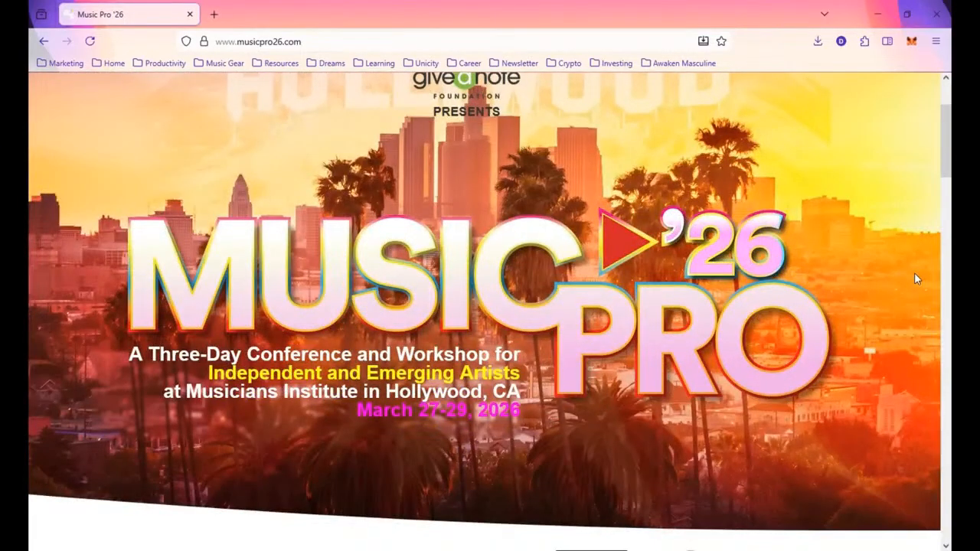
scroll(916, 279, "down", 10)
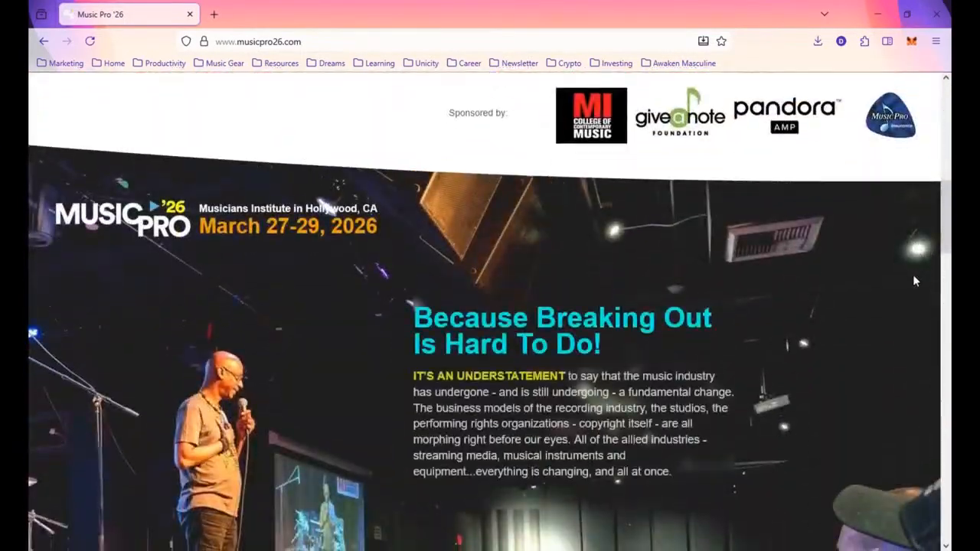
scroll(914, 281, "down", 3)
scroll(913, 281, "down", 1)
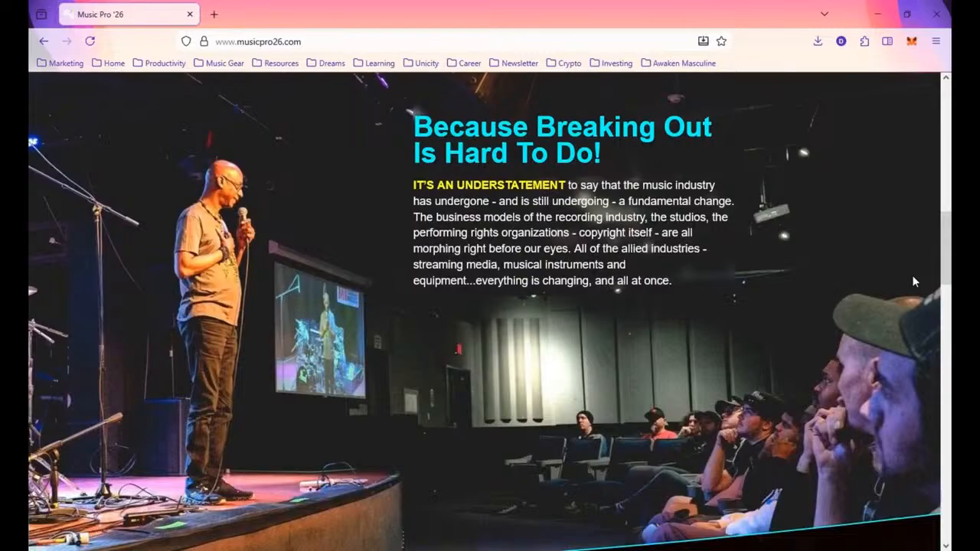
scroll(911, 282, "down", 7)
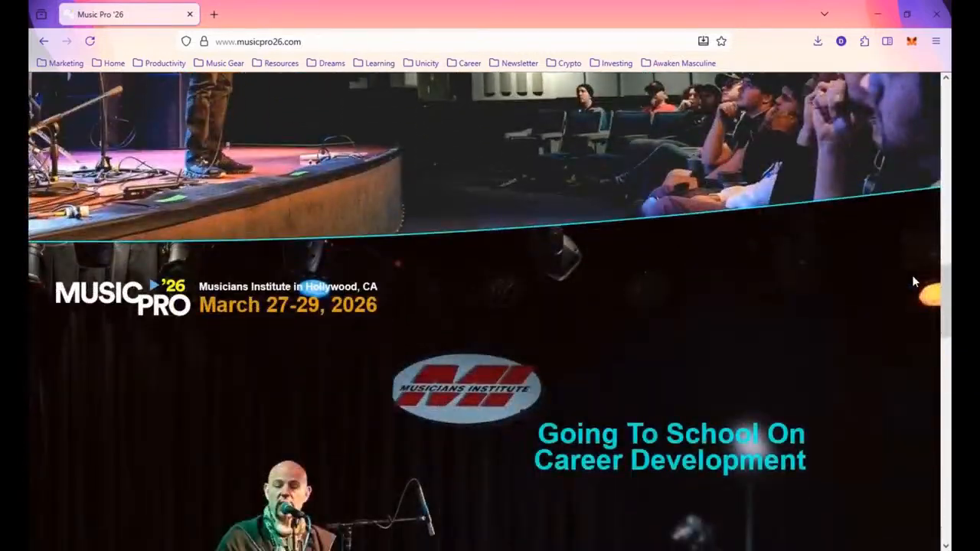
scroll(913, 282, "down", 3)
scroll(912, 282, "down", 3)
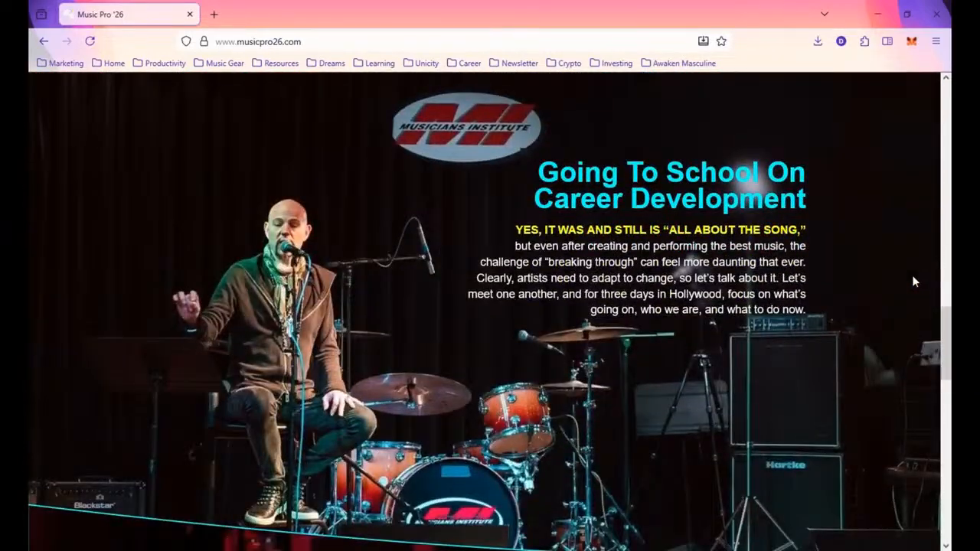
scroll(912, 282, "down", 6)
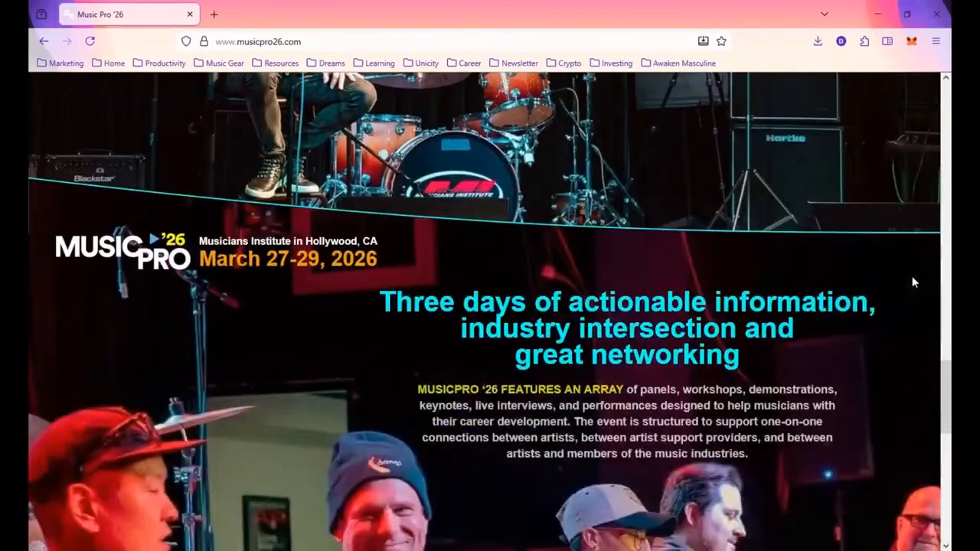
scroll(912, 282, "down", 3)
scroll(912, 282, "down", 7)
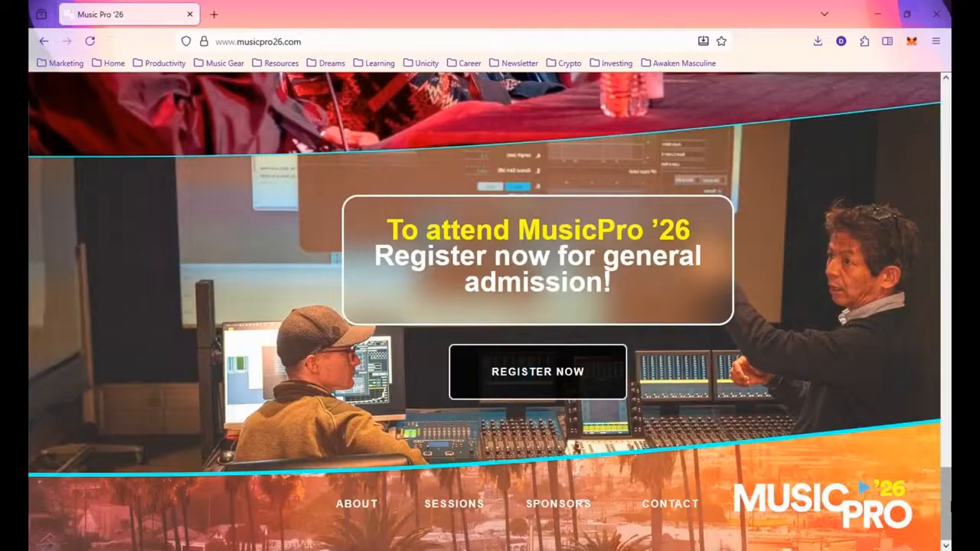
Open the MusicPro '26 Sessions page and read the description of the first Music Industry session
left_click(460, 515)
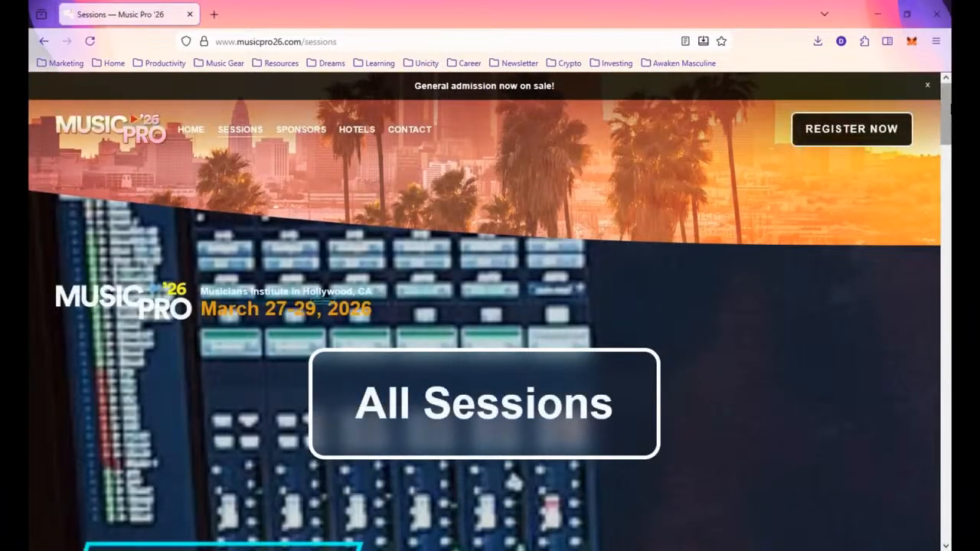
scroll(943, 124, "down", 3)
left_click_drag(944, 124, 851, 281)
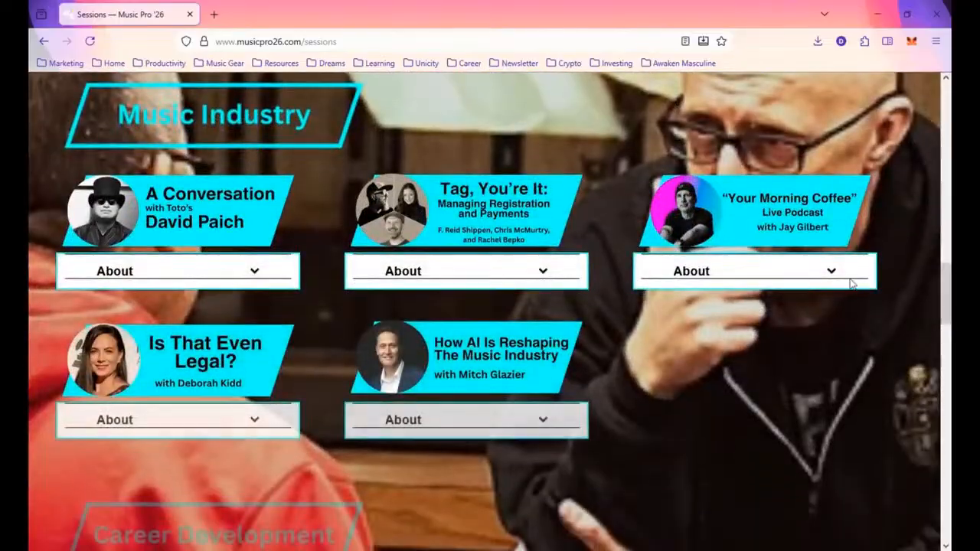
left_click(258, 280)
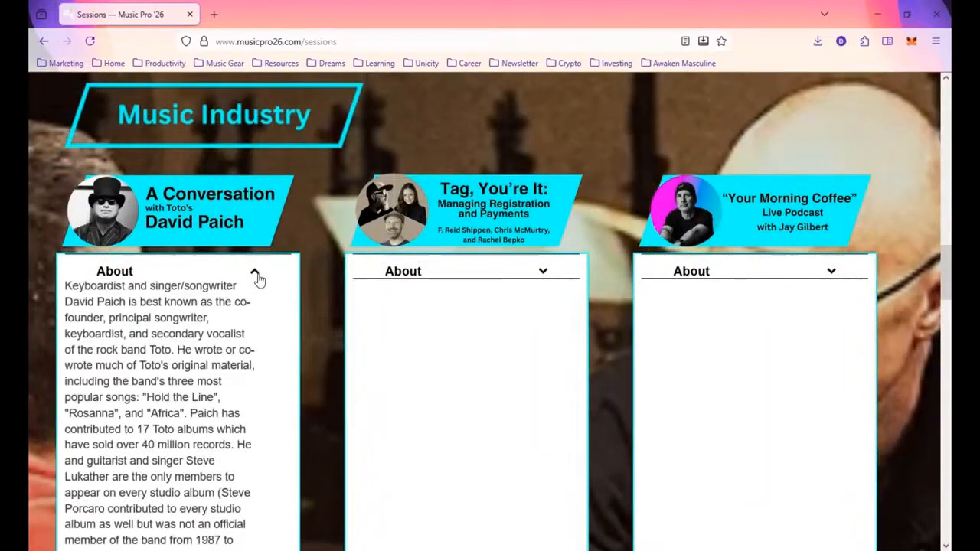
scroll(280, 321, "down", 3)
scroll(280, 322, "up", 1)
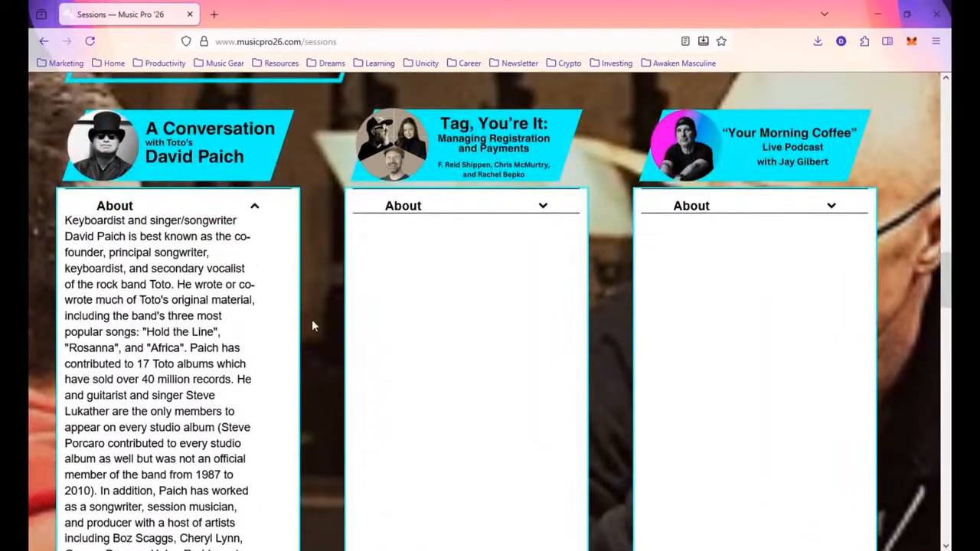
Look through the remaining sessions, including Music Marketing and Performance, down to the page's registration section
left_click_drag(950, 294, 945, 364)
scroll(913, 338, "down", 3)
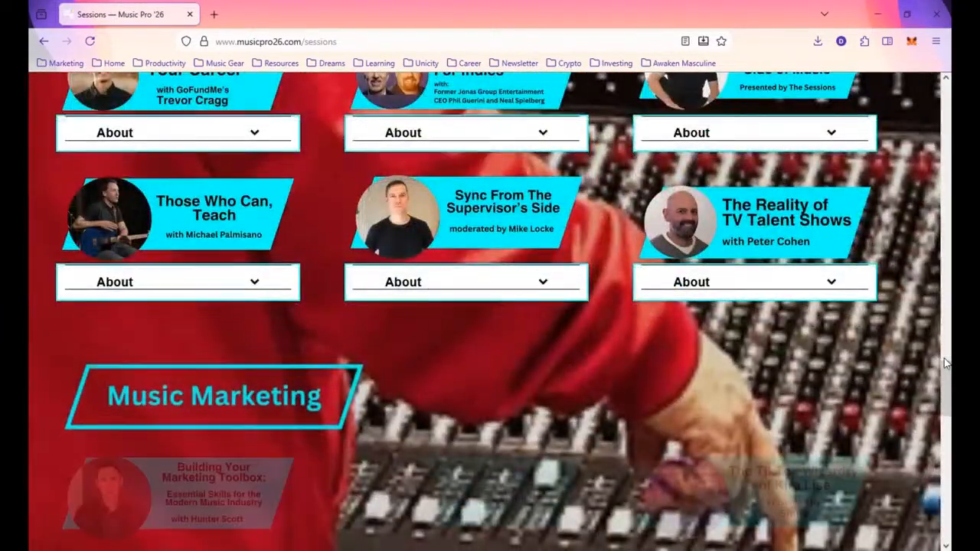
scroll(945, 364, "down", 3)
scroll(945, 364, "down", 2)
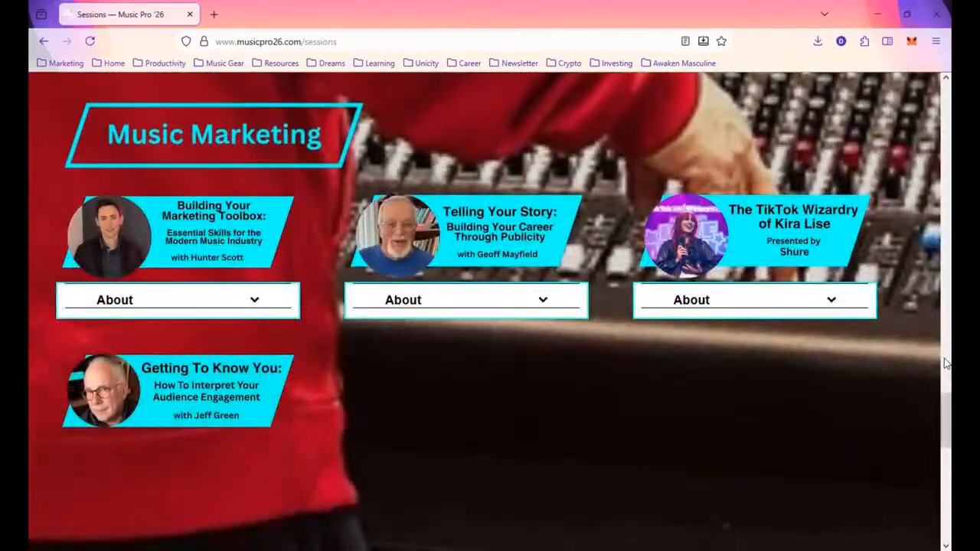
scroll(946, 363, "down", 2)
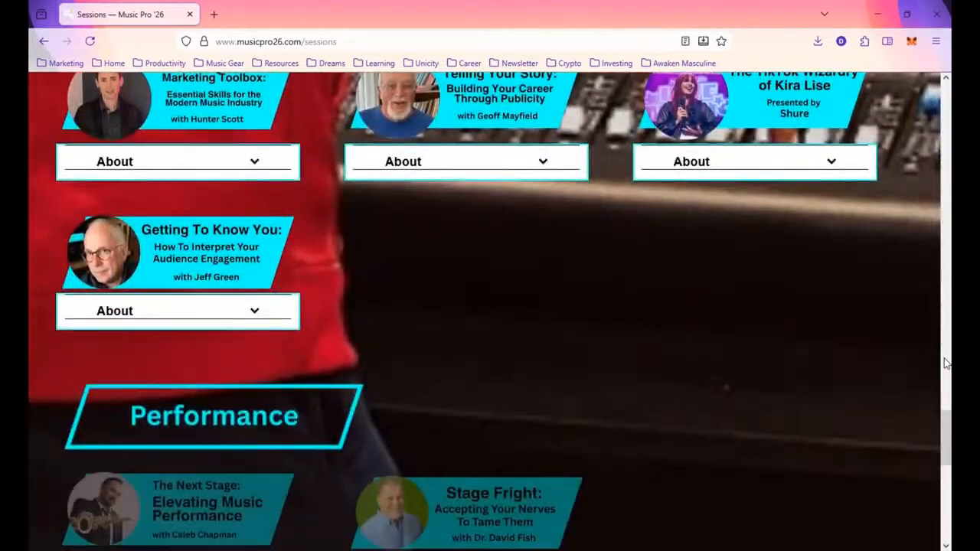
scroll(945, 364, "down", 4)
scroll(946, 363, "down", 5)
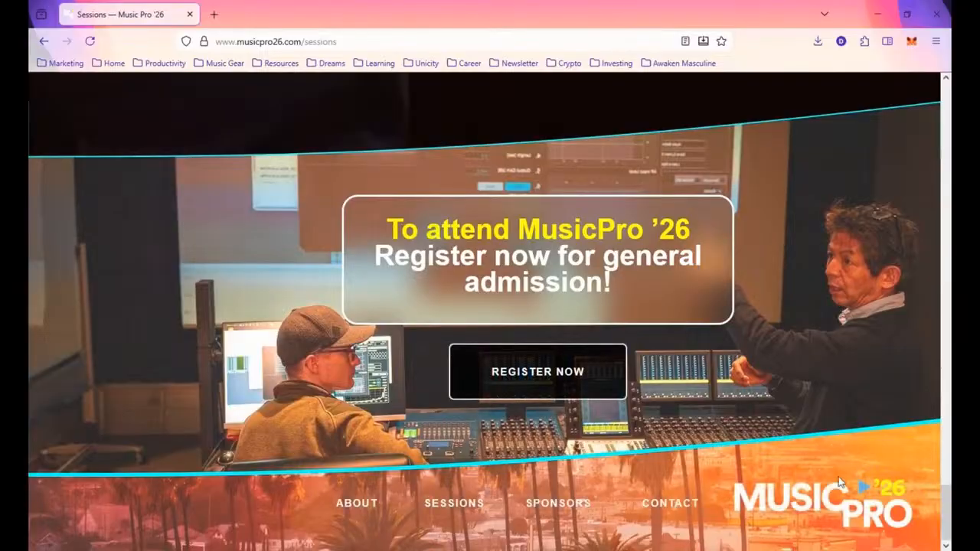
Open the general admission registration and examine the ticket and 1-on-1 coaching session options and prices
left_click(498, 376)
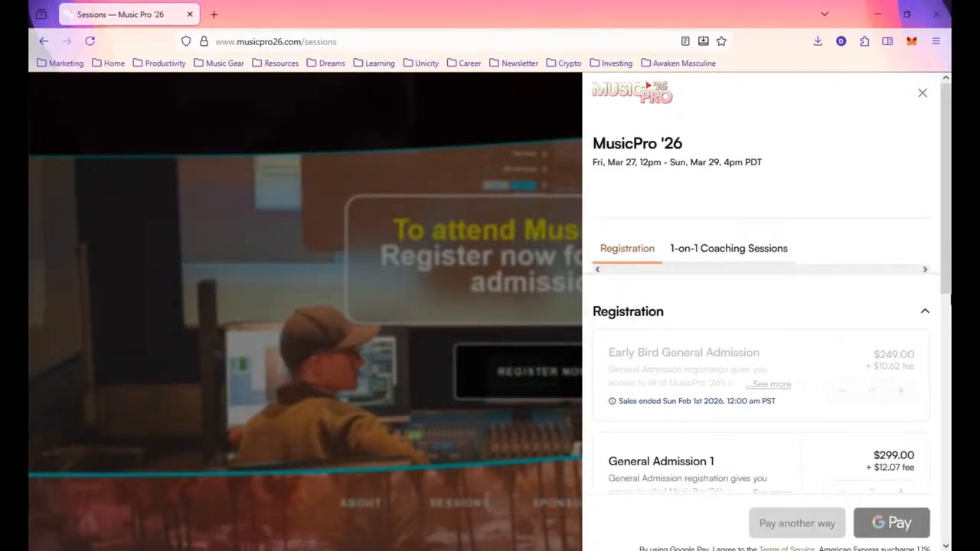
scroll(940, 326, "down", 3)
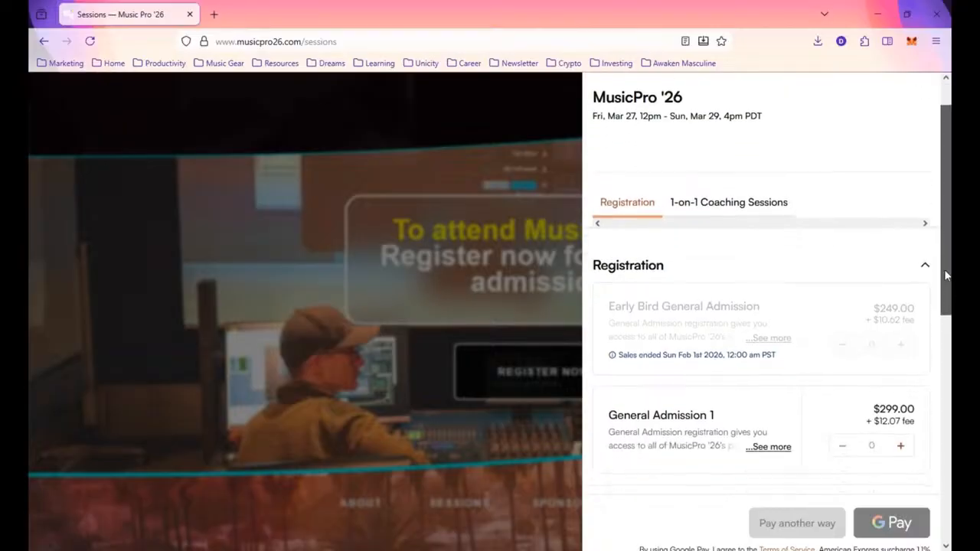
scroll(938, 325, "down", 4)
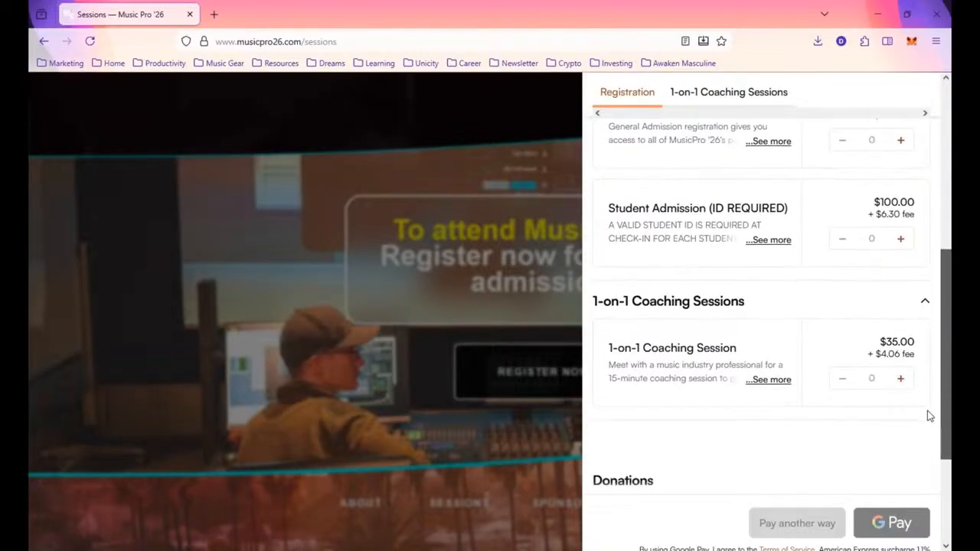
scroll(930, 416, "up", 2)
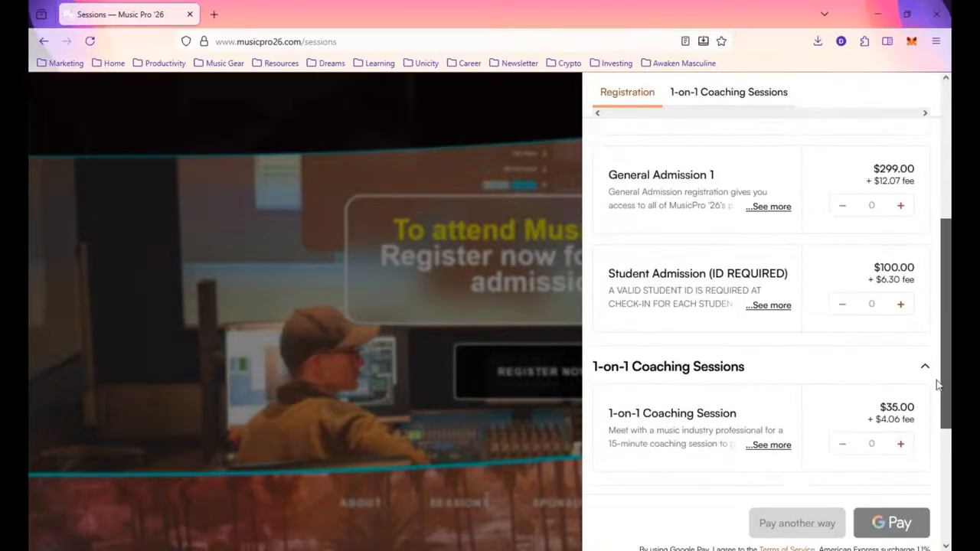